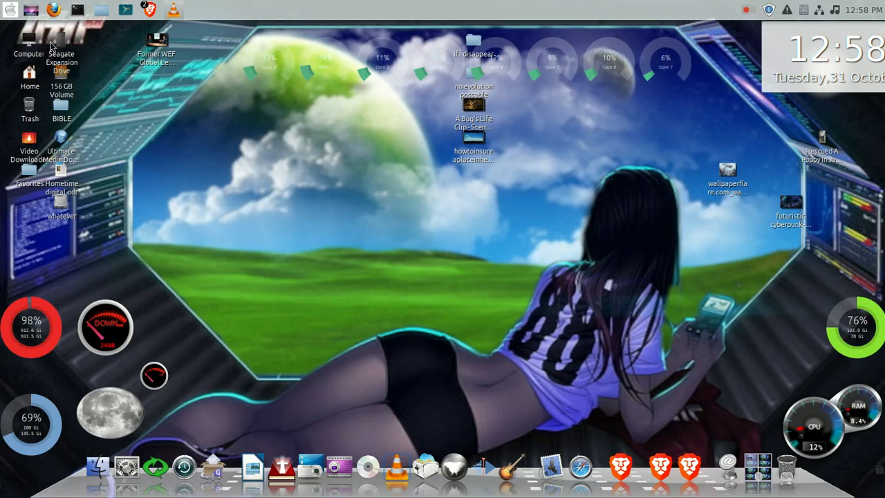
pyautogui.click(12, 11)
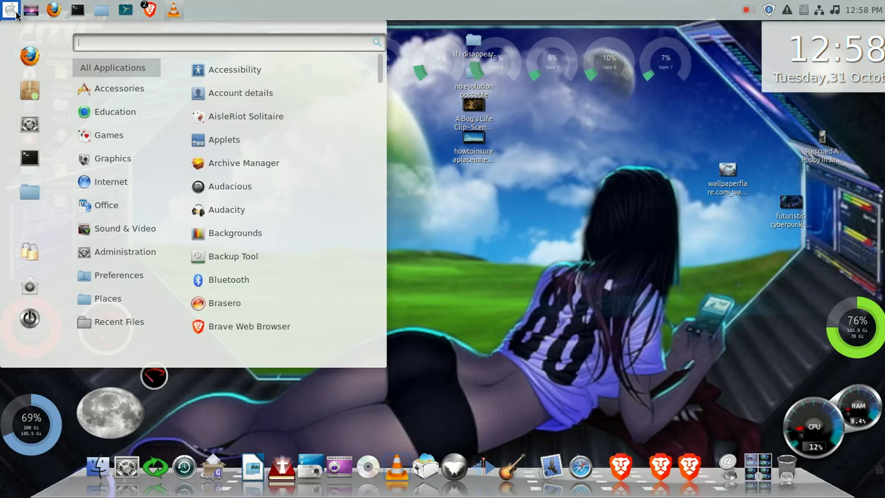
pyautogui.click(470, 211)
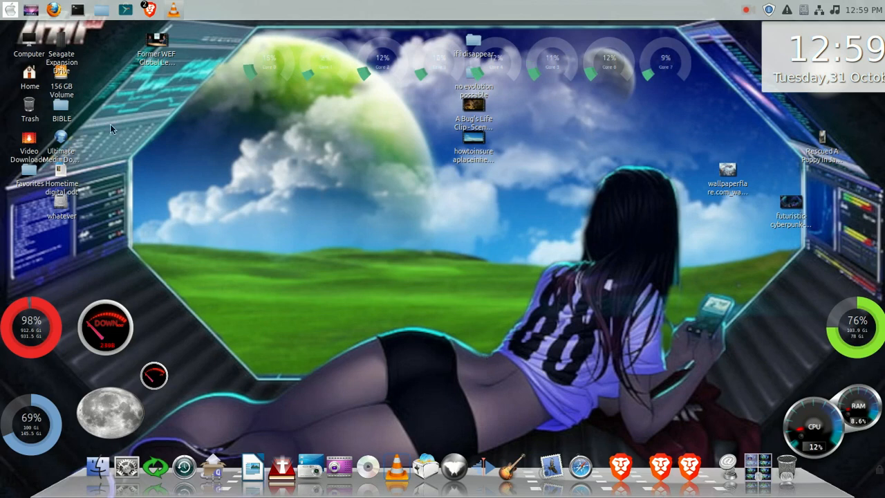
pyautogui.click(10, 10)
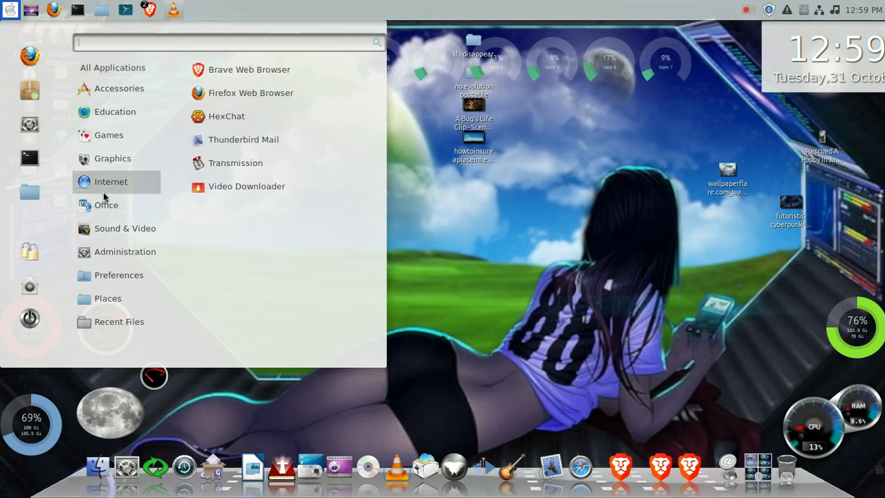
pyautogui.moveTo(109, 159)
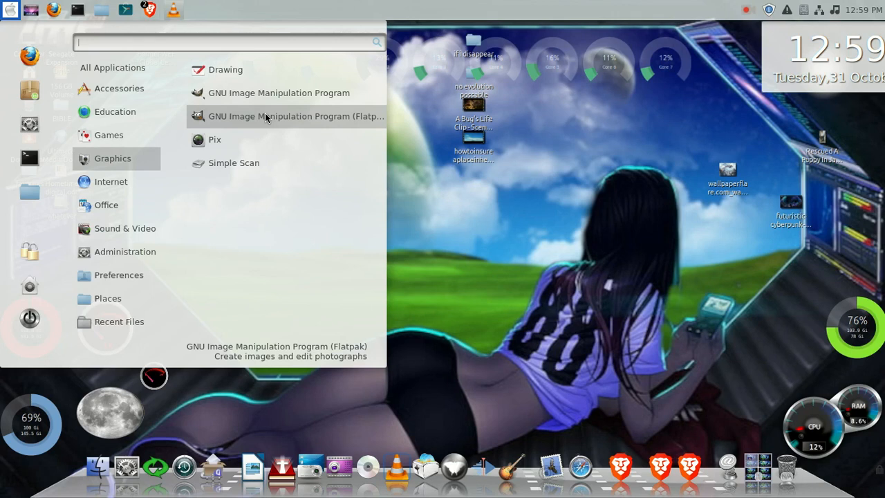
pyautogui.click(516, 282)
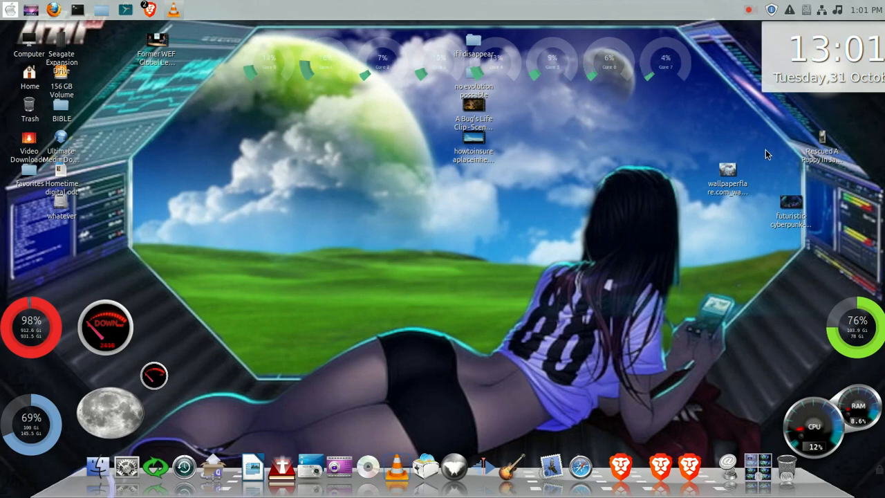
# Open the futuristic cyberpunk anime wallpaper image from the desktop in GNU Image Manipulation Program.
pyautogui.doubleClick(785, 207)
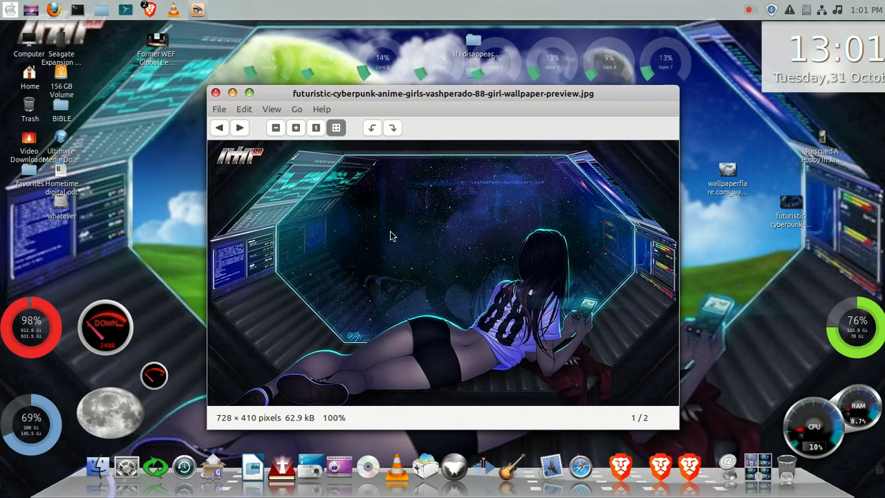
pyautogui.click(215, 96)
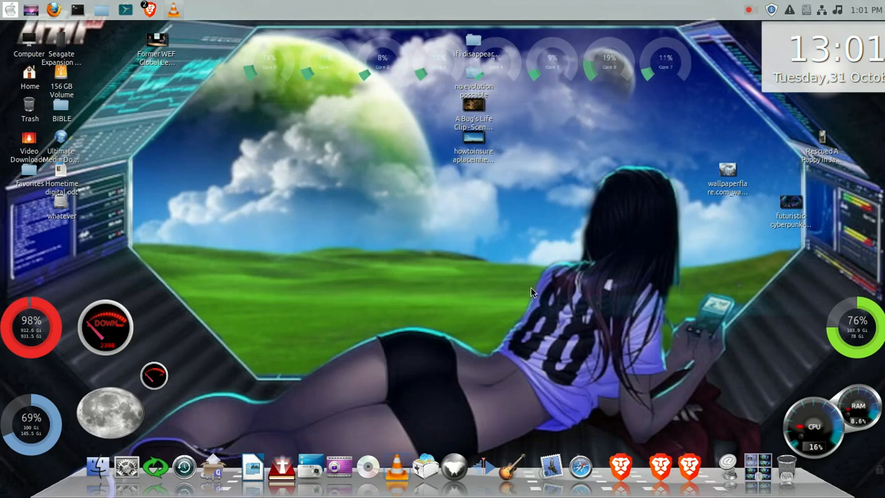
pyautogui.click(790, 202)
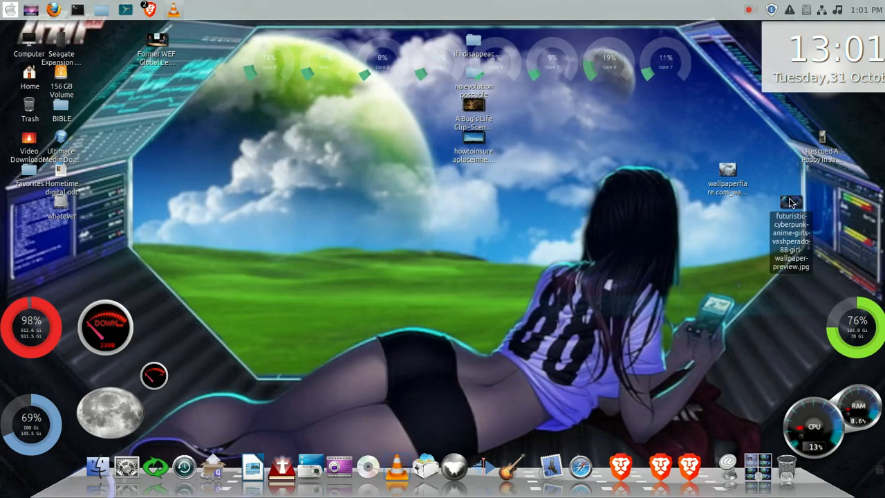
pyautogui.rightClick(789, 201)
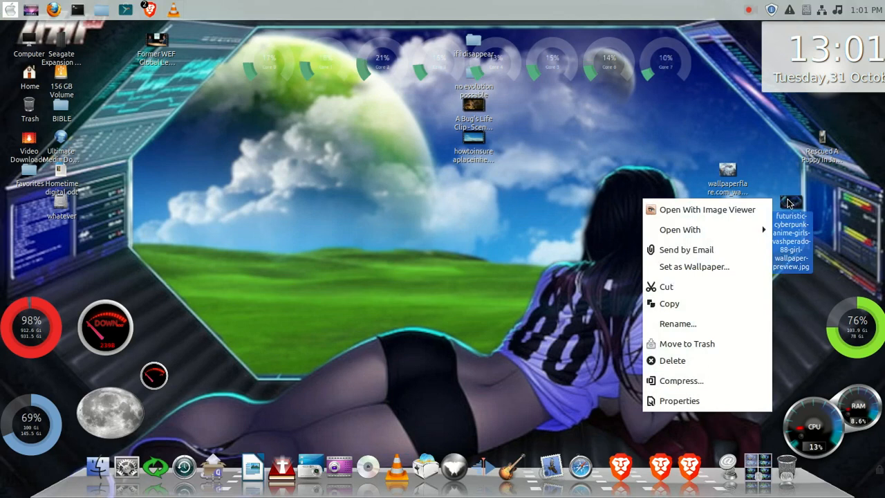
pyautogui.moveTo(763, 231)
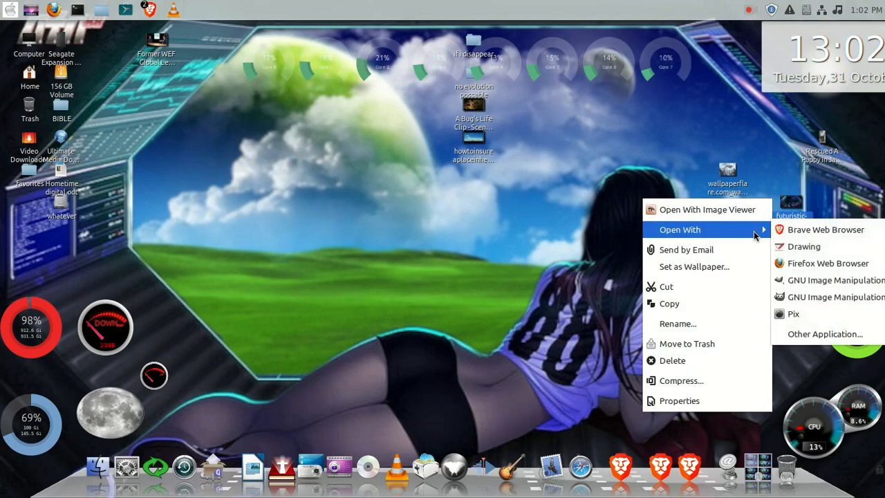
pyautogui.click(805, 280)
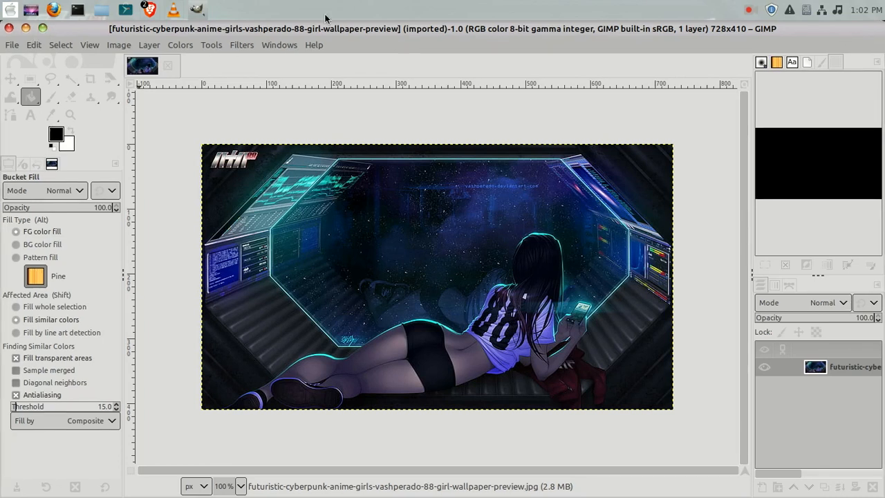
# Add the wallpaperflare.com_wallpaper1.jpg image as a new layer, converting it to the built-in sRGB profile.
pyautogui.moveTo(881, 24); pyautogui.dragTo(695, 30)
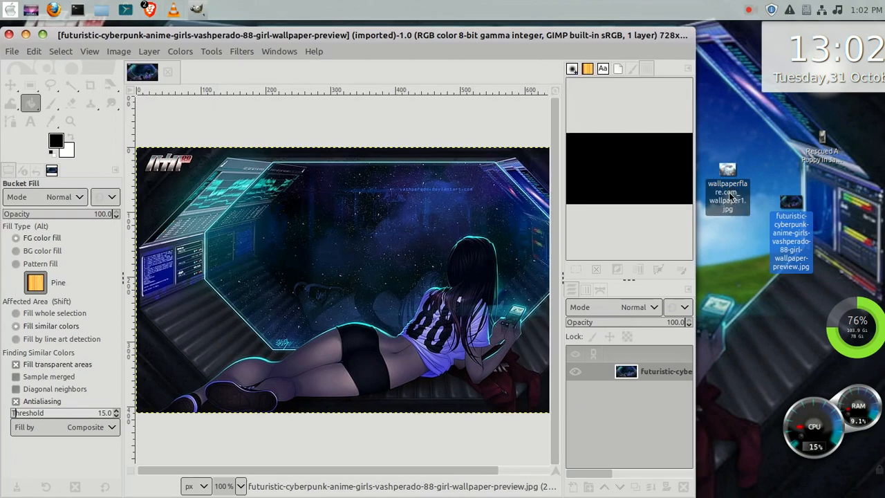
pyautogui.moveTo(733, 173); pyautogui.dragTo(669, 370)
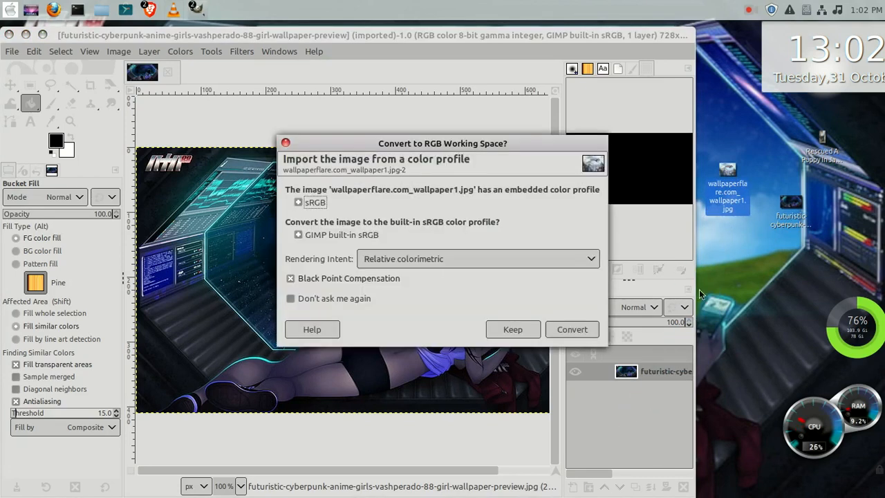
pyautogui.click(580, 330)
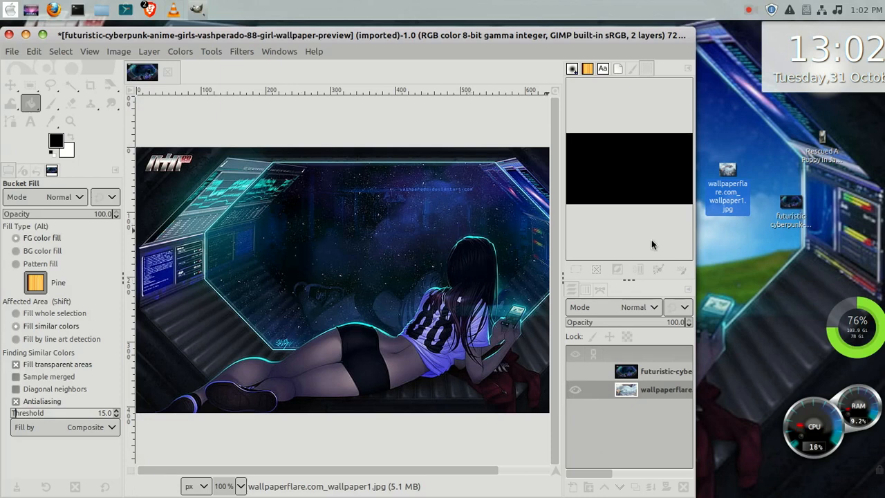
pyautogui.click(42, 35)
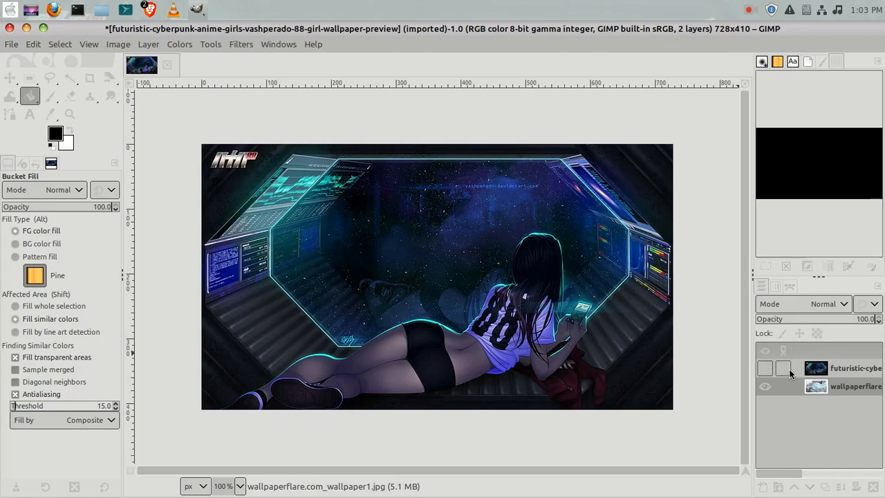
# Add an alpha channel to the futuristic cyberpunk layer and erase its window area with the Eraser at size 91.
pyautogui.rightClick(816, 369)
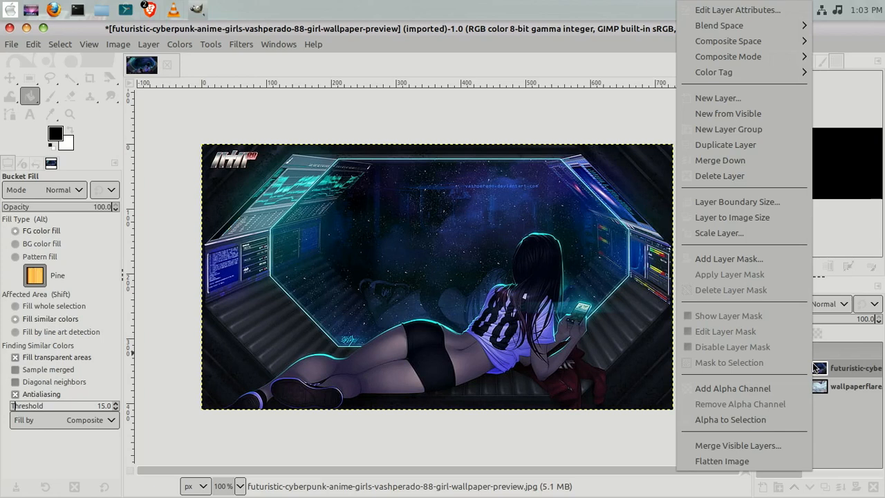
pyautogui.click(740, 389)
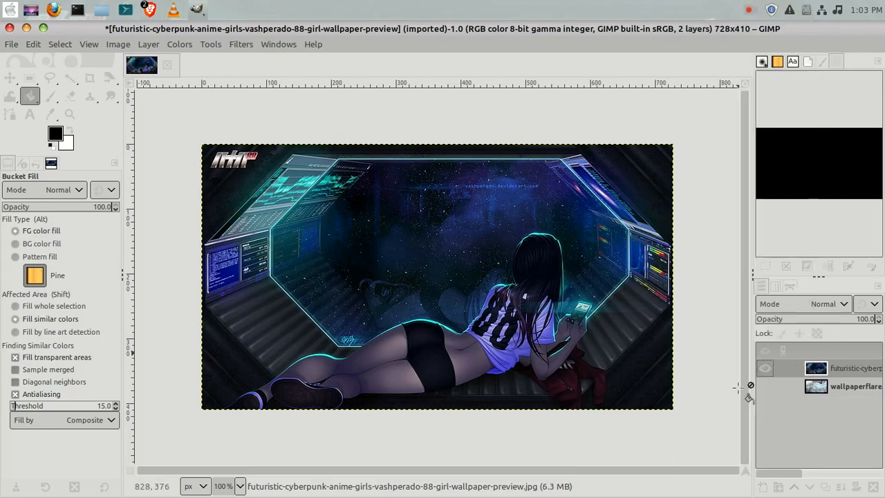
pyautogui.click(69, 98)
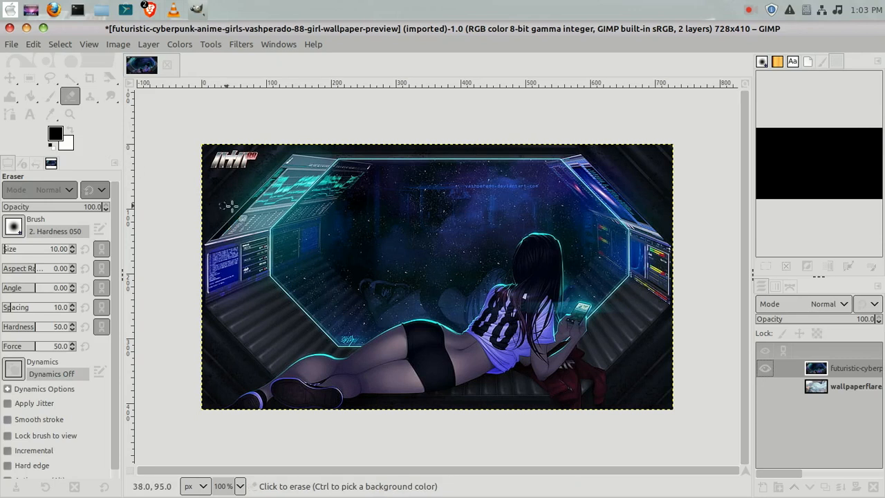
pyautogui.moveTo(412, 195)
pyautogui.mouseDown()
pyautogui.moveTo(374, 225)
pyautogui.moveTo(429, 209)
pyautogui.moveTo(352, 226)
pyautogui.moveTo(399, 200)
pyautogui.moveTo(373, 208)
pyautogui.moveTo(397, 208)
pyautogui.moveTo(334, 214)
pyautogui.moveTo(381, 215)
pyautogui.mouseUp()
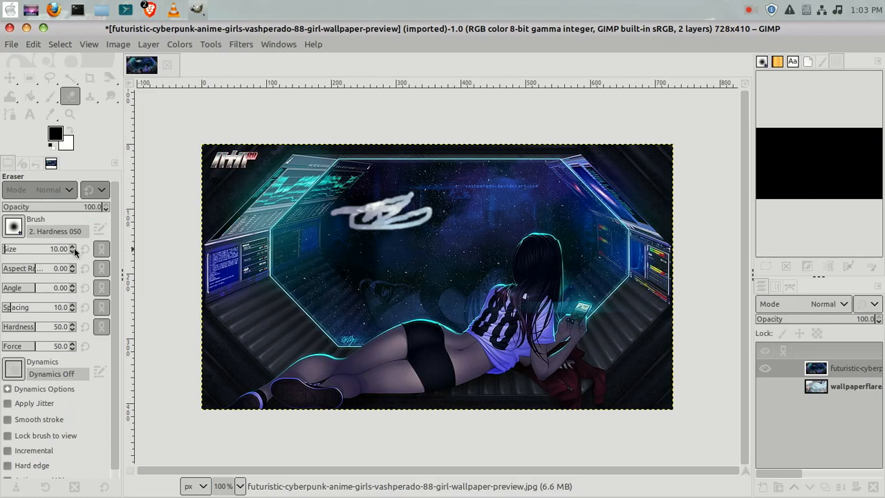
pyautogui.scroll(18, 74, 252)
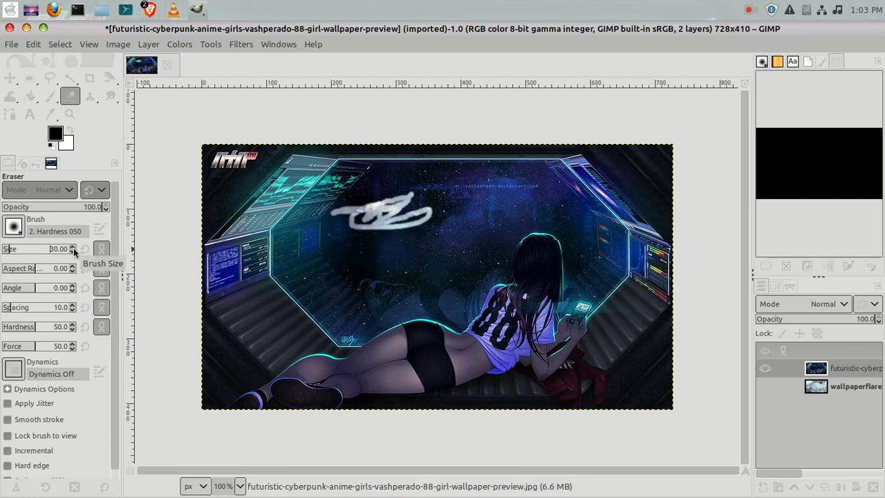
pyautogui.scroll(5, 74, 252)
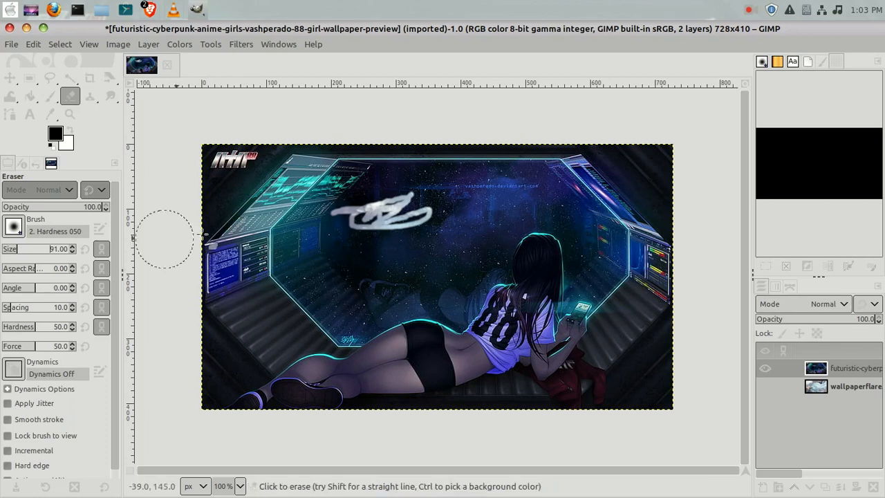
pyautogui.moveTo(421, 218)
pyautogui.mouseDown()
pyautogui.moveTo(363, 224)
pyautogui.moveTo(425, 222)
pyautogui.moveTo(400, 200)
pyautogui.moveTo(360, 205)
pyautogui.moveTo(379, 203)
pyautogui.moveTo(360, 197)
pyautogui.moveTo(325, 225)
pyautogui.moveTo(311, 256)
pyautogui.moveTo(356, 296)
pyautogui.moveTo(345, 296)
pyautogui.moveTo(432, 285)
pyautogui.moveTo(446, 278)
pyautogui.moveTo(404, 246)
pyautogui.moveTo(371, 251)
pyautogui.moveTo(451, 210)
pyautogui.moveTo(405, 197)
pyautogui.moveTo(502, 198)
pyautogui.moveTo(554, 187)
pyautogui.moveTo(557, 196)
pyautogui.moveTo(469, 218)
pyautogui.moveTo(460, 231)
pyautogui.moveTo(476, 232)
pyautogui.moveTo(492, 220)
pyautogui.moveTo(470, 228)
pyautogui.moveTo(474, 214)
pyautogui.moveTo(408, 224)
pyautogui.moveTo(342, 210)
pyautogui.moveTo(349, 204)
pyautogui.moveTo(325, 221)
pyautogui.mouseUp()
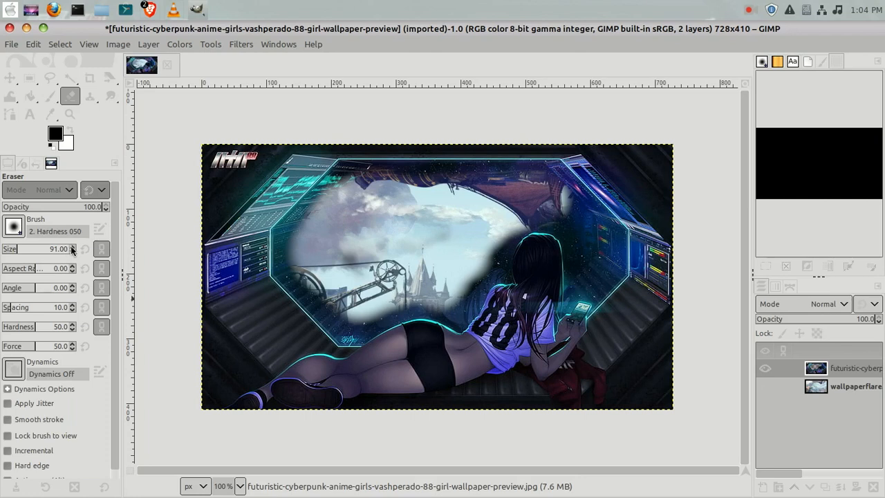
# Reduce the eraser size to 31 and erase a small patch along the window edge beside the girl's hair.
pyautogui.scroll(-20, 72, 255)
pyautogui.click(90, 44)
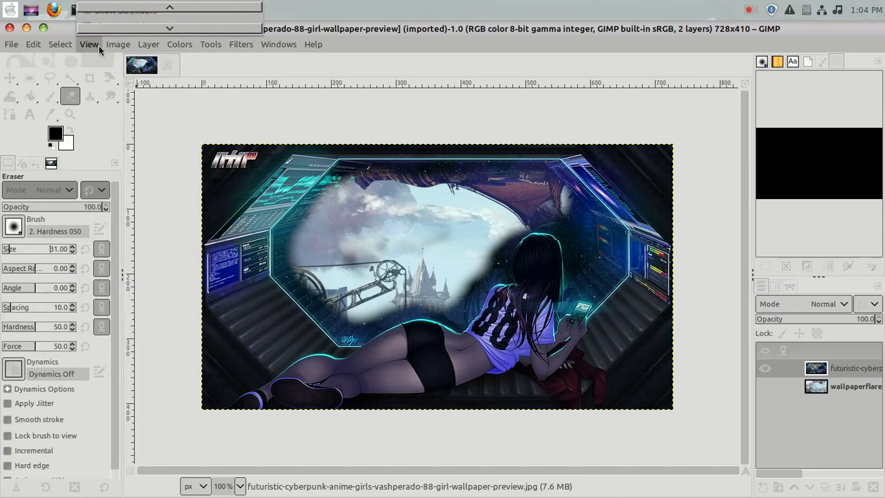
pyautogui.moveTo(130, 51)
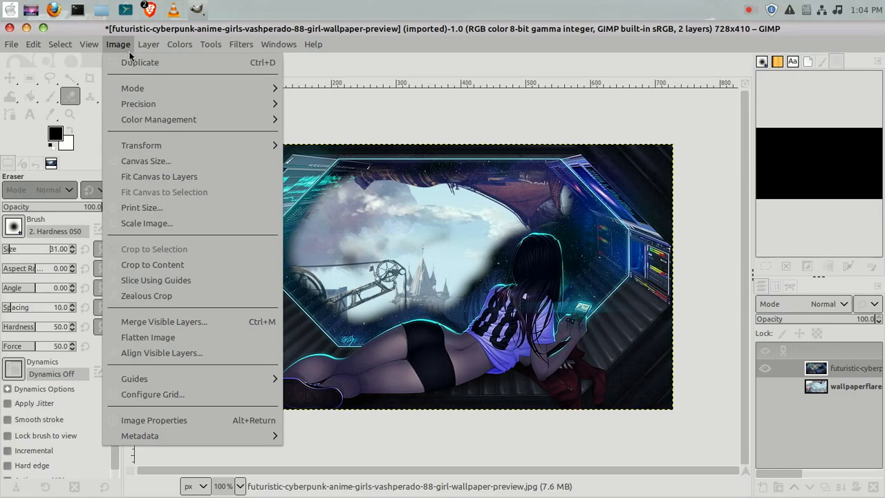
pyautogui.click(386, 215)
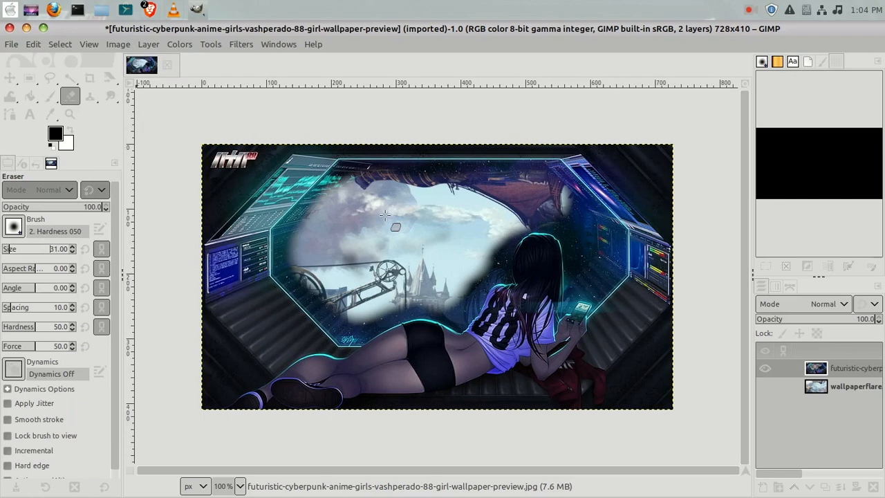
pyautogui.rightClick(386, 215)
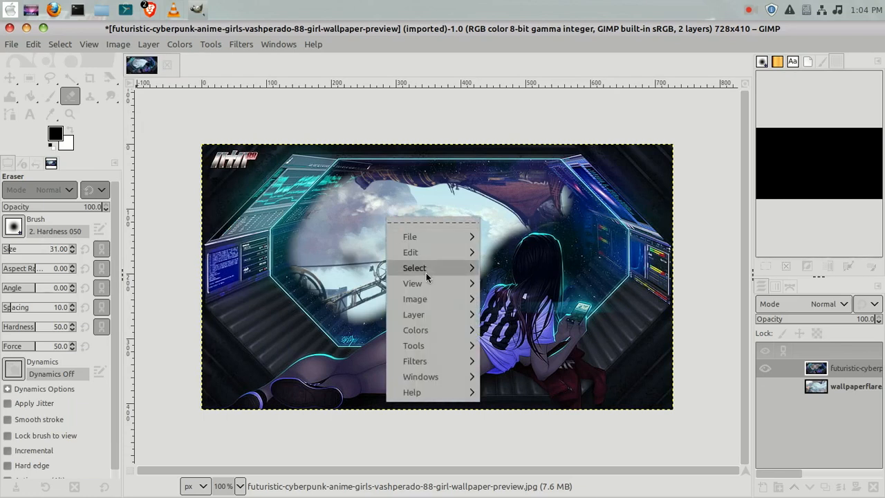
pyautogui.moveTo(434, 288)
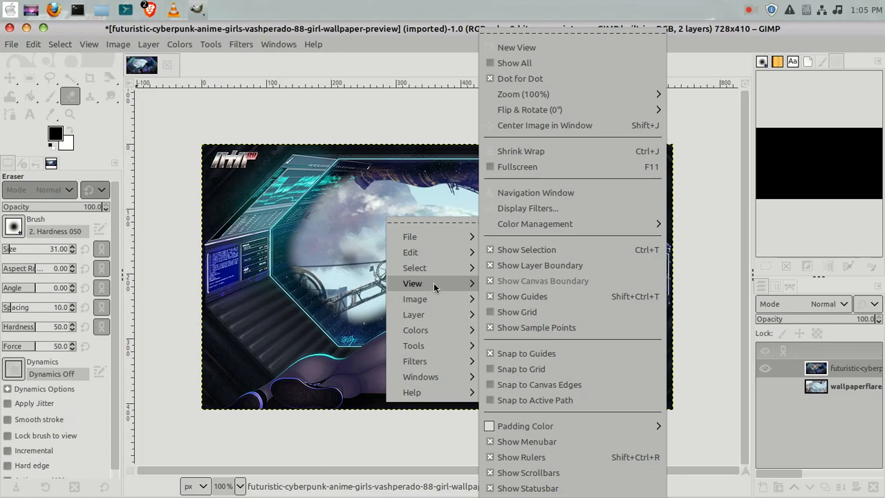
pyautogui.moveTo(572, 89)
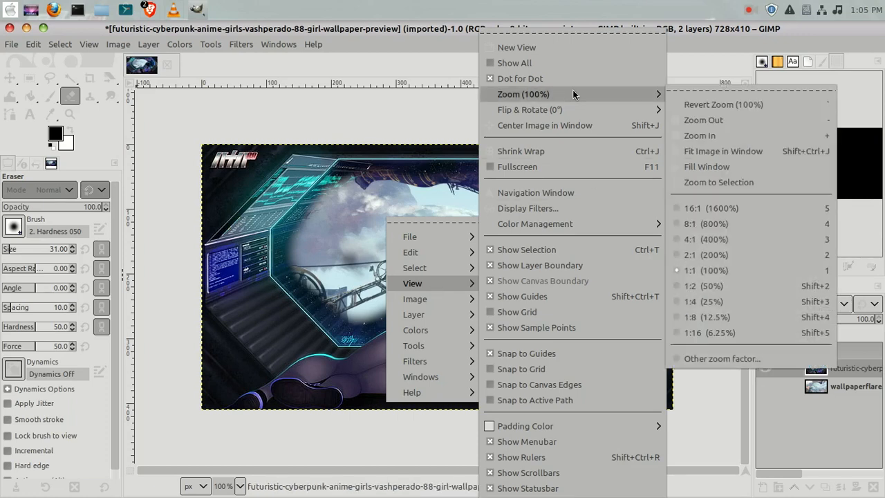
pyautogui.click(726, 136)
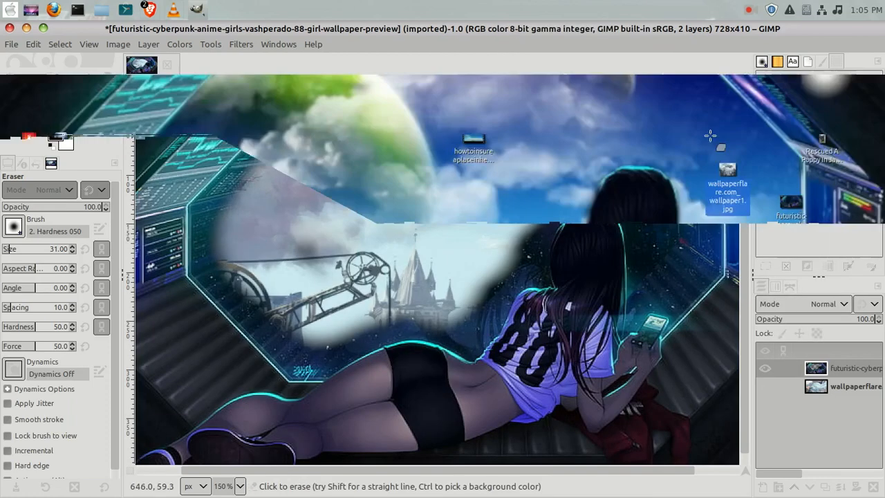
pyautogui.rightClick(390, 229)
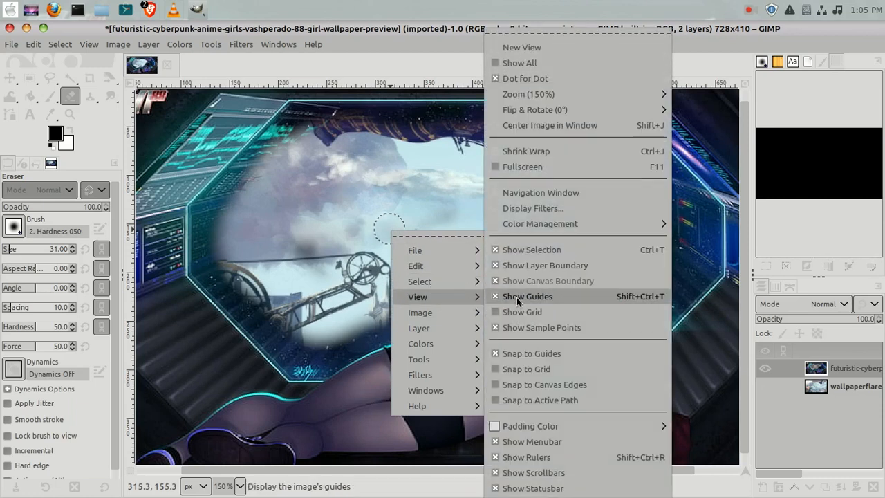
pyautogui.moveTo(582, 103)
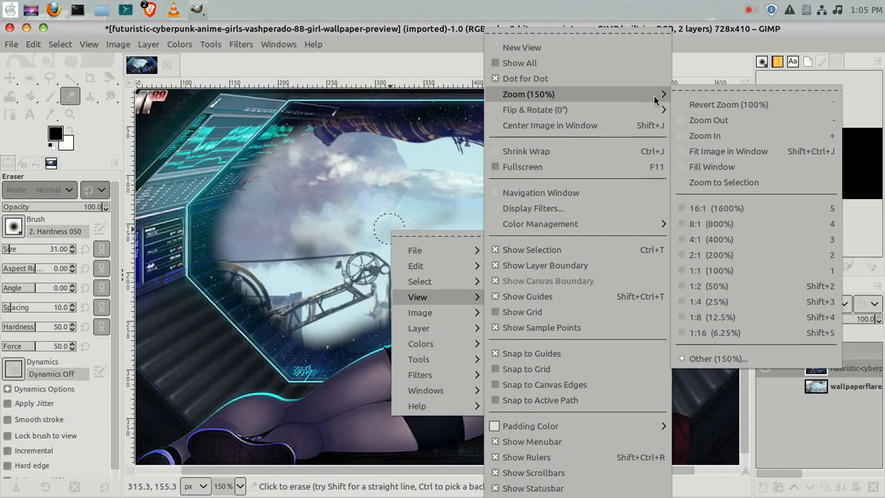
pyautogui.press('Escape')
pyautogui.moveTo(631, 96)
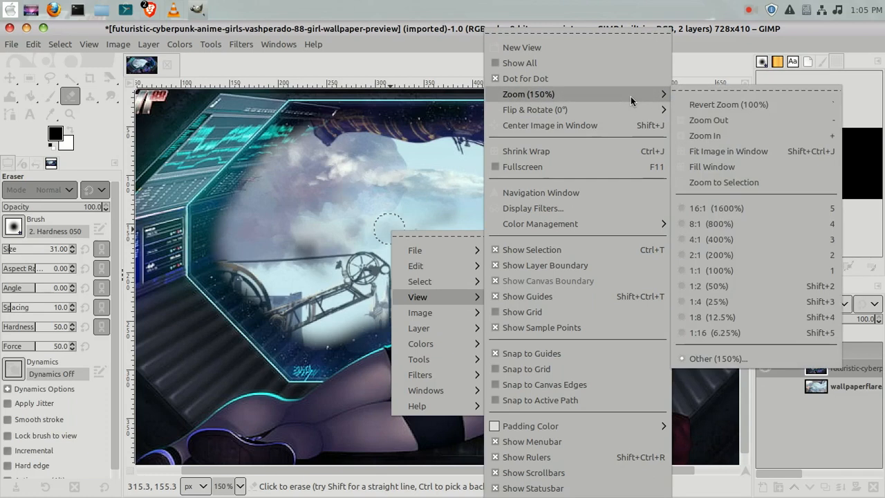
pyautogui.click(712, 136)
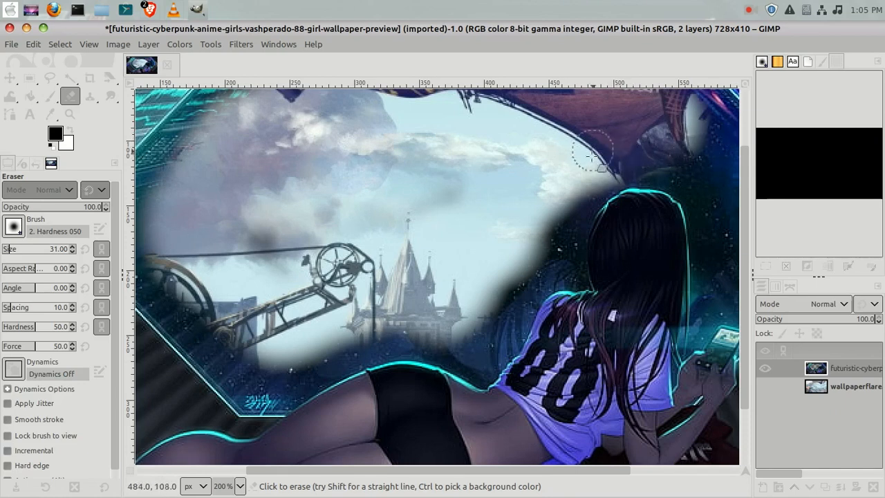
pyautogui.moveTo(571, 206); pyautogui.dragTo(560, 215)
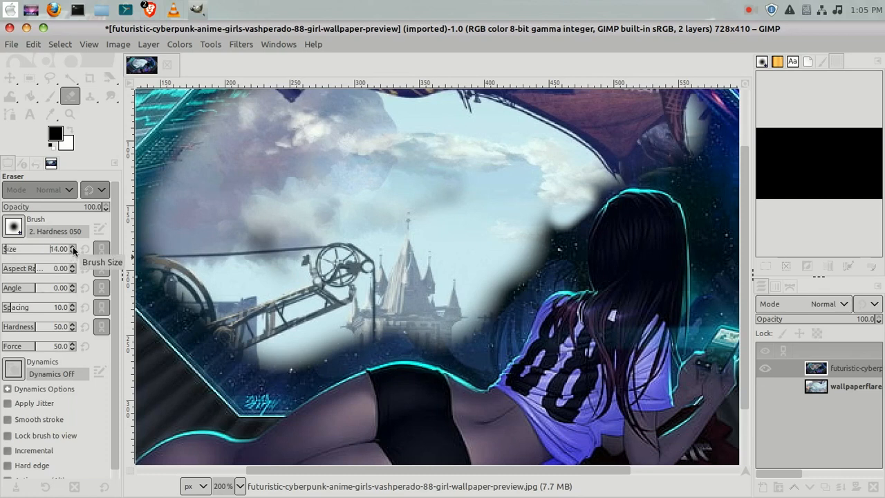
# Reduce the eraser size to 10 and erase a small patch beside the girl's hair.
pyautogui.moveTo(74, 255); pyautogui.dragTo(50, 254)
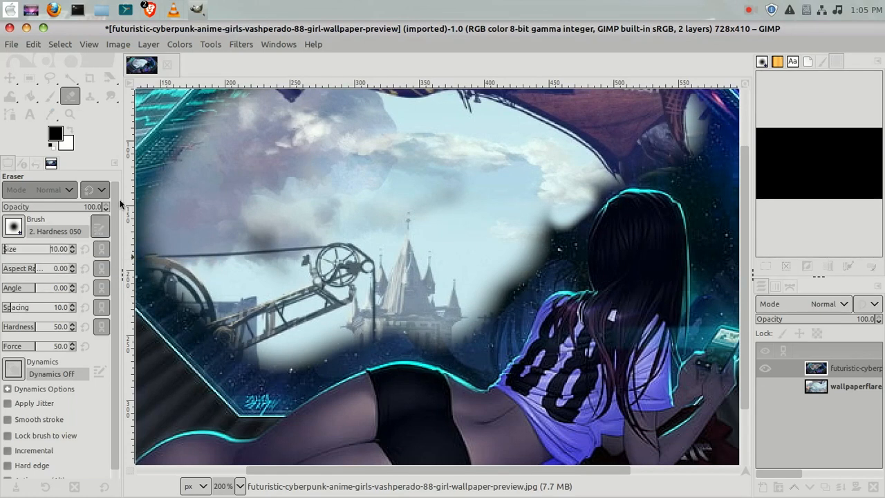
pyautogui.moveTo(531, 246)
pyautogui.mouseDown()
pyautogui.moveTo(556, 257)
pyautogui.moveTo(567, 240)
pyautogui.moveTo(558, 247)
pyautogui.moveTo(552, 231)
pyautogui.moveTo(546, 250)
pyautogui.moveTo(558, 234)
pyautogui.moveTo(549, 220)
pyautogui.moveTo(536, 235)
pyautogui.moveTo(547, 230)
pyautogui.moveTo(539, 242)
pyautogui.moveTo(556, 227)
pyautogui.moveTo(555, 245)
pyautogui.moveTo(562, 228)
pyautogui.moveTo(551, 234)
pyautogui.moveTo(545, 216)
pyautogui.moveTo(518, 250)
pyautogui.moveTo(557, 196)
pyautogui.moveTo(529, 246)
pyautogui.moveTo(570, 219)
pyautogui.mouseUp()
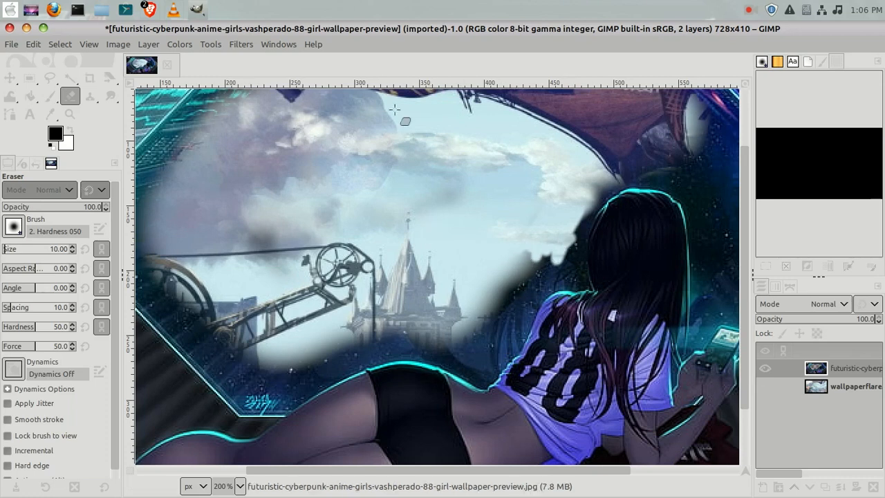
# Zoom in to 300% and erase a stroke along the girl's hair edge, then undo that eraser stroke.
pyautogui.rightClick(433, 225)
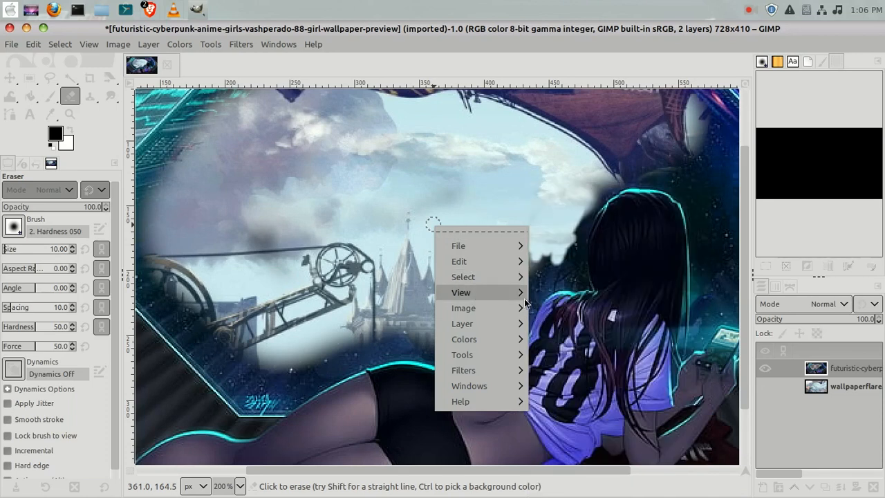
pyautogui.moveTo(523, 300)
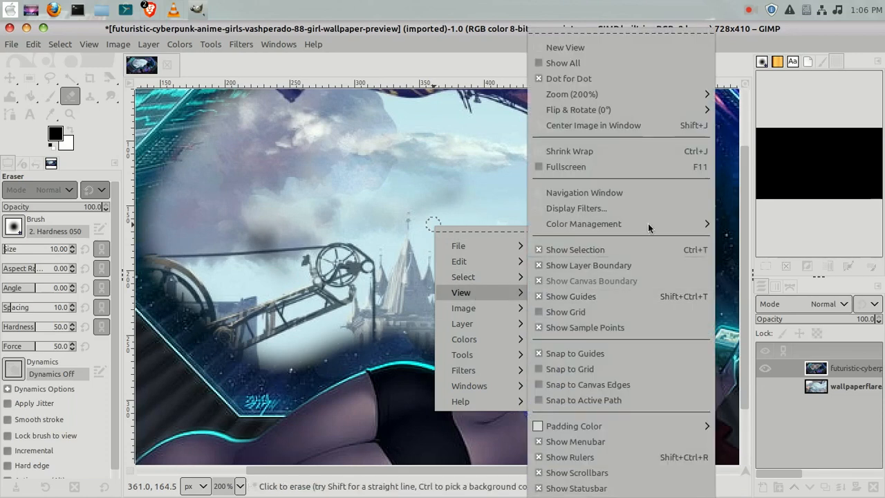
pyautogui.moveTo(645, 87)
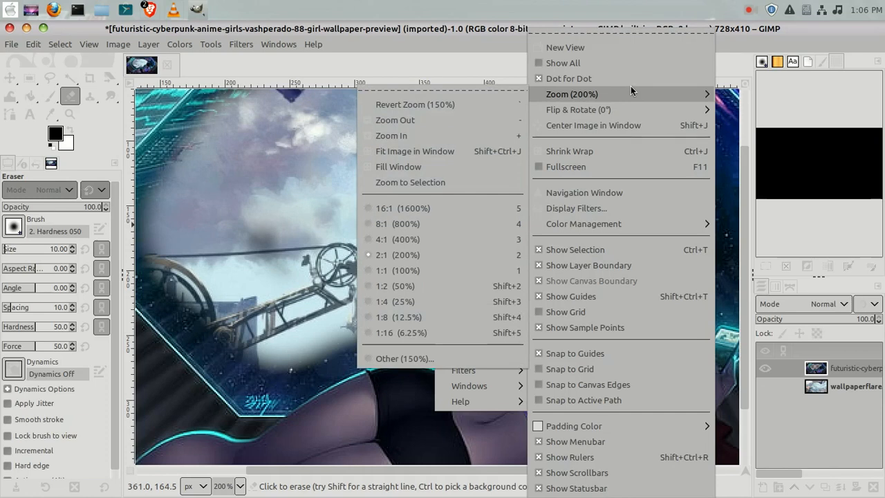
pyautogui.click(467, 141)
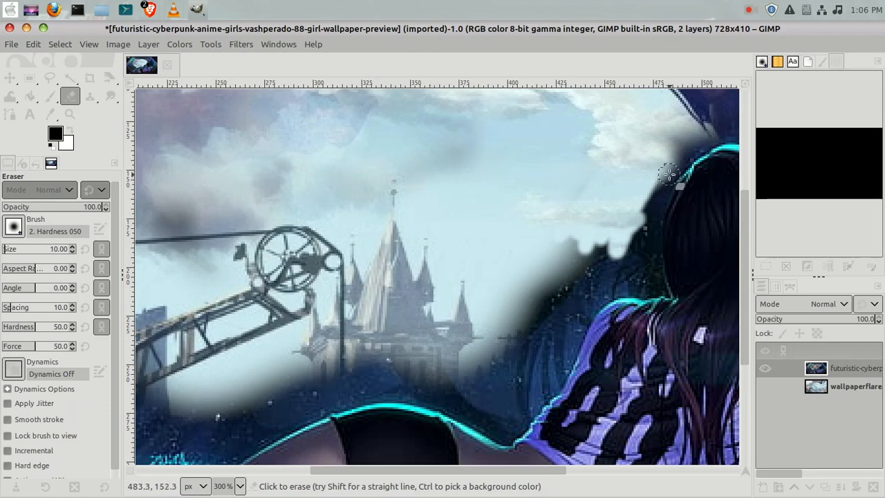
pyautogui.moveTo(669, 176)
pyautogui.mouseDown()
pyautogui.moveTo(647, 217)
pyautogui.moveTo(651, 247)
pyautogui.moveTo(630, 249)
pyautogui.moveTo(639, 249)
pyautogui.moveTo(646, 274)
pyautogui.moveTo(637, 275)
pyautogui.mouseUp()
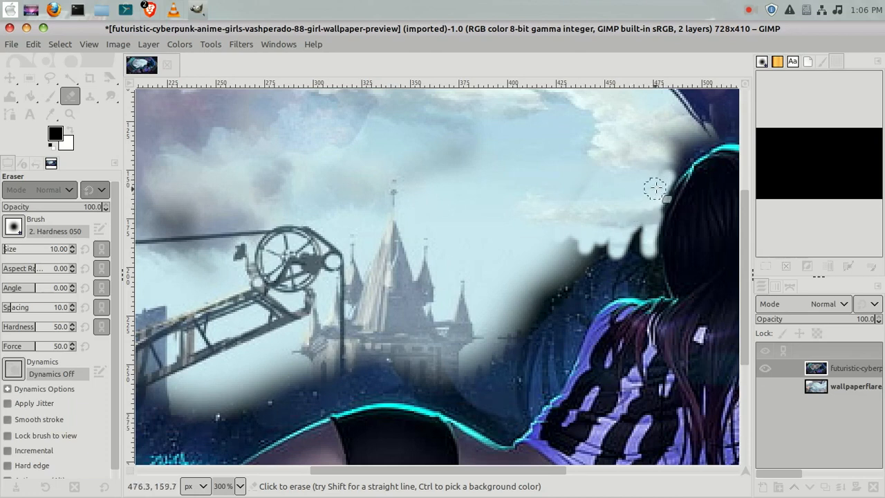
pyautogui.click(59, 44)
pyautogui.moveTo(34, 44)
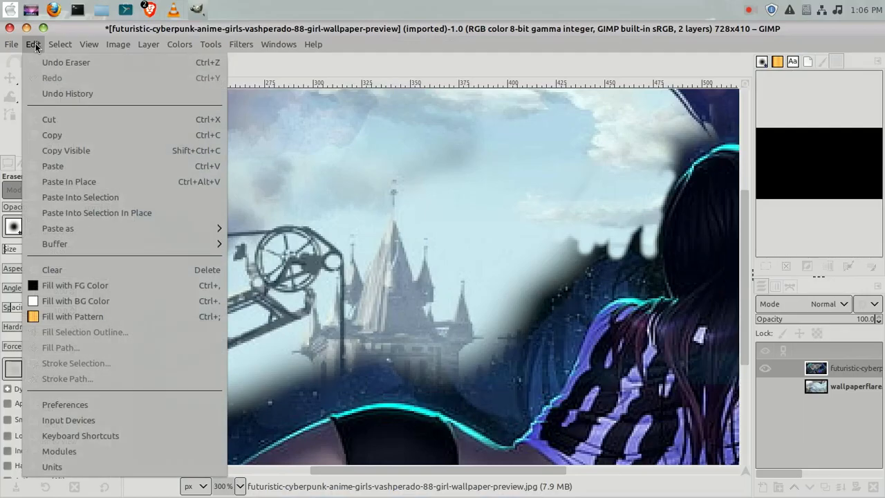
pyautogui.click(64, 64)
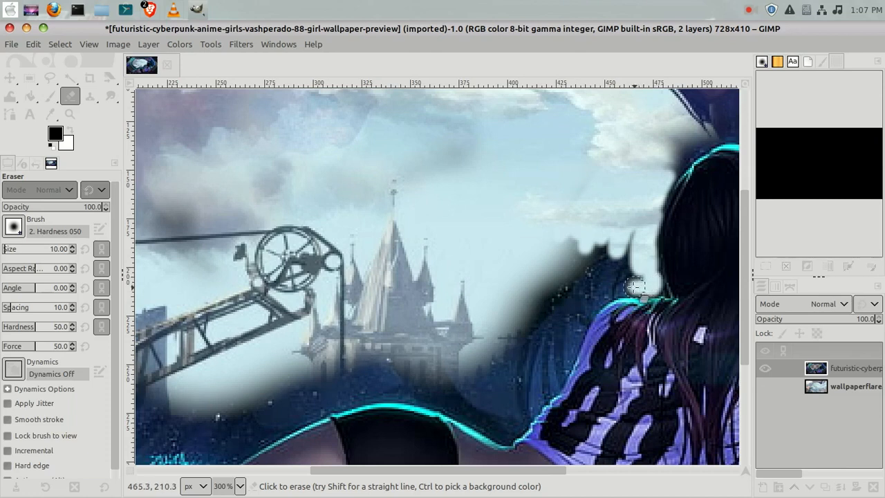
# Erase the leftover top-layer patches in the sky around the girl's hair and window top.
pyautogui.moveTo(621, 287)
pyautogui.mouseDown()
pyautogui.moveTo(585, 315)
pyautogui.moveTo(596, 275)
pyautogui.moveTo(615, 260)
pyautogui.moveTo(629, 231)
pyautogui.moveTo(627, 265)
pyautogui.moveTo(640, 272)
pyautogui.moveTo(633, 229)
pyautogui.moveTo(628, 247)
pyautogui.moveTo(570, 246)
pyautogui.moveTo(610, 238)
pyautogui.moveTo(549, 249)
pyautogui.moveTo(625, 264)
pyautogui.moveTo(528, 267)
pyautogui.moveTo(535, 258)
pyautogui.moveTo(595, 254)
pyautogui.moveTo(551, 242)
pyautogui.mouseUp()
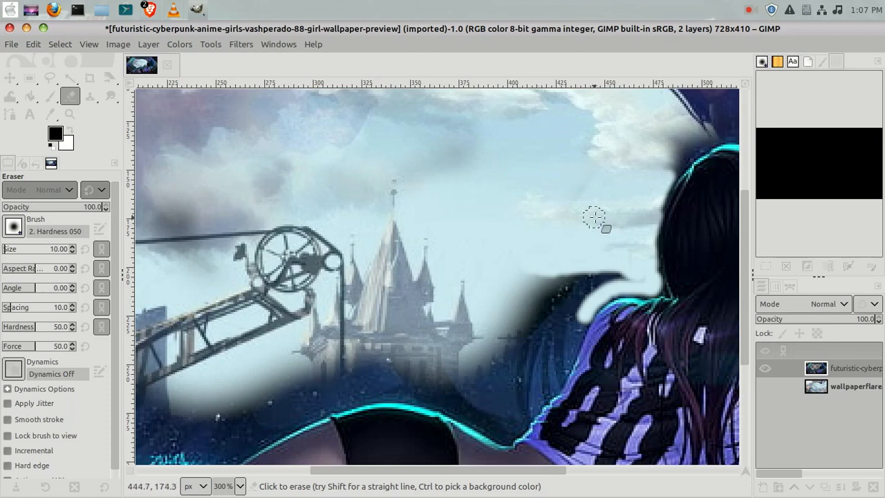
pyautogui.moveTo(608, 257)
pyautogui.mouseDown()
pyautogui.moveTo(544, 277)
pyautogui.moveTo(530, 262)
pyautogui.moveTo(526, 283)
pyautogui.moveTo(533, 275)
pyautogui.moveTo(519, 221)
pyautogui.moveTo(470, 145)
pyautogui.moveTo(460, 159)
pyautogui.moveTo(462, 140)
pyautogui.moveTo(451, 131)
pyautogui.moveTo(385, 189)
pyautogui.moveTo(469, 193)
pyautogui.moveTo(341, 217)
pyautogui.mouseUp()
pyautogui.moveTo(239, 160)
pyautogui.mouseDown()
pyautogui.moveTo(380, 154)
pyautogui.moveTo(516, 125)
pyautogui.mouseUp()
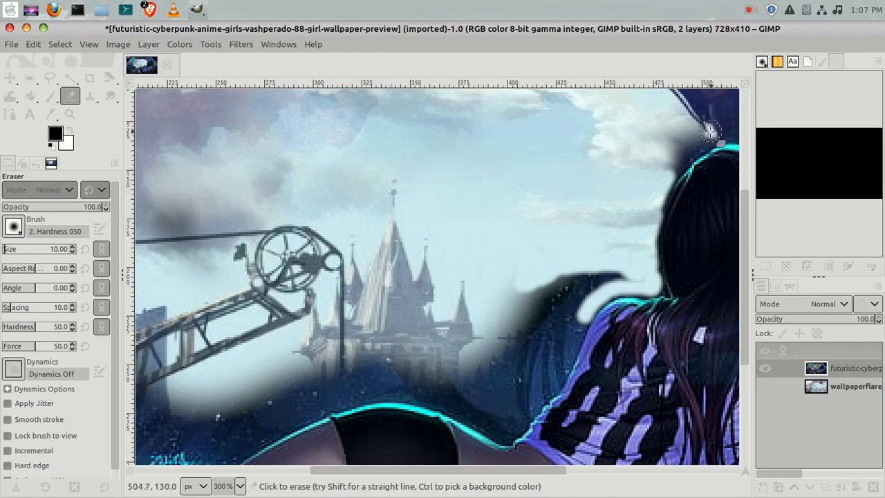
pyautogui.moveTo(712, 131)
pyautogui.mouseDown()
pyautogui.moveTo(671, 171)
pyautogui.moveTo(700, 135)
pyautogui.moveTo(690, 141)
pyautogui.mouseUp()
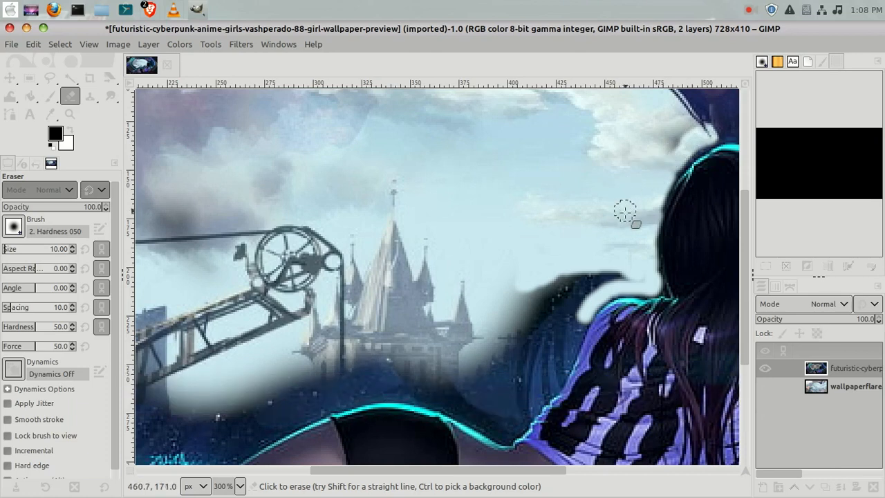
pyautogui.moveTo(572, 276)
pyautogui.mouseDown()
pyautogui.moveTo(615, 279)
pyautogui.moveTo(597, 278)
pyautogui.moveTo(619, 267)
pyautogui.moveTo(623, 275)
pyautogui.moveTo(596, 283)
pyautogui.moveTo(614, 270)
pyautogui.moveTo(640, 280)
pyautogui.moveTo(587, 280)
pyautogui.moveTo(572, 309)
pyautogui.moveTo(570, 270)
pyautogui.moveTo(540, 304)
pyautogui.moveTo(546, 287)
pyautogui.moveTo(524, 281)
pyautogui.moveTo(504, 303)
pyautogui.moveTo(524, 302)
pyautogui.moveTo(533, 281)
pyautogui.moveTo(526, 316)
pyautogui.moveTo(533, 296)
pyautogui.moveTo(571, 290)
pyautogui.moveTo(546, 302)
pyautogui.mouseUp()
# Erase a stroke near the girl's shoulder, then undo that eraser stroke.
pyautogui.moveTo(568, 266)
pyautogui.mouseDown()
pyautogui.moveTo(532, 301)
pyautogui.moveTo(522, 296)
pyautogui.moveTo(514, 325)
pyautogui.moveTo(486, 345)
pyautogui.moveTo(500, 298)
pyautogui.moveTo(479, 342)
pyautogui.moveTo(515, 305)
pyautogui.moveTo(487, 359)
pyautogui.moveTo(508, 302)
pyautogui.moveTo(491, 348)
pyautogui.moveTo(497, 273)
pyautogui.moveTo(468, 346)
pyautogui.moveTo(522, 331)
pyautogui.moveTo(504, 354)
pyautogui.moveTo(524, 311)
pyautogui.moveTo(508, 356)
pyautogui.moveTo(532, 324)
pyautogui.moveTo(528, 352)
pyautogui.moveTo(558, 330)
pyautogui.moveTo(526, 373)
pyautogui.moveTo(544, 328)
pyautogui.moveTo(537, 337)
pyautogui.moveTo(570, 307)
pyautogui.moveTo(587, 320)
pyautogui.mouseUp()
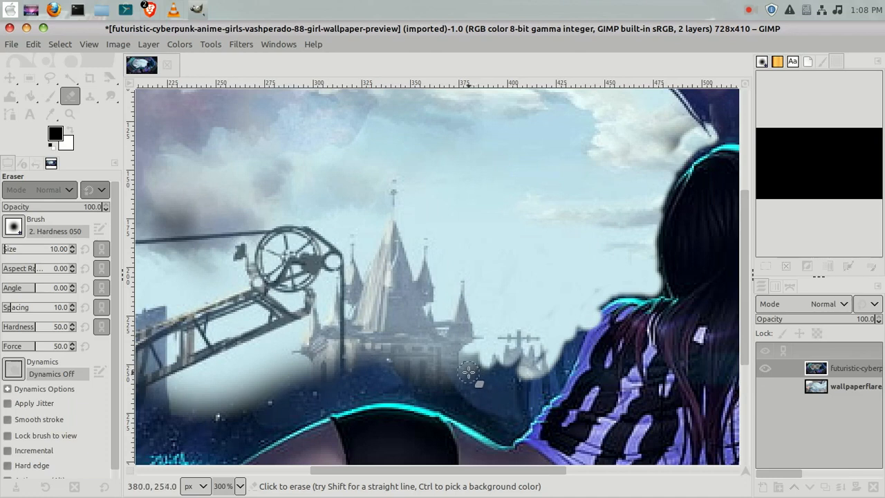
pyautogui.click(33, 44)
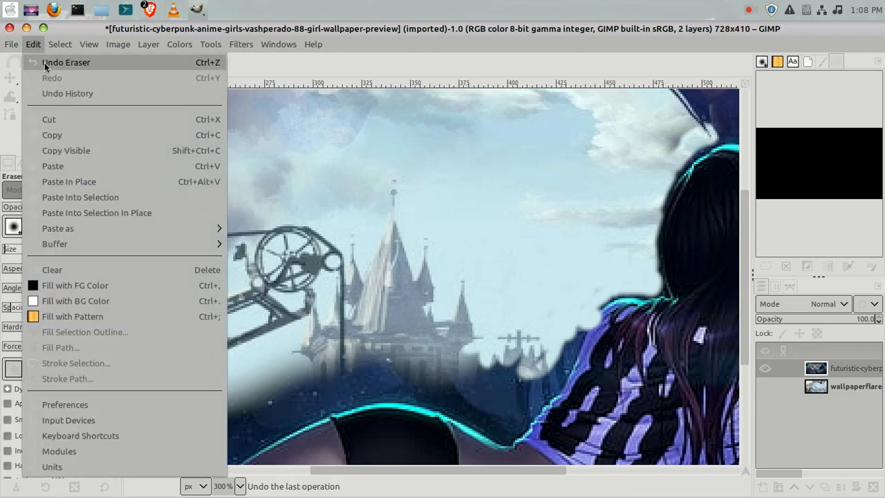
pyautogui.click(44, 62)
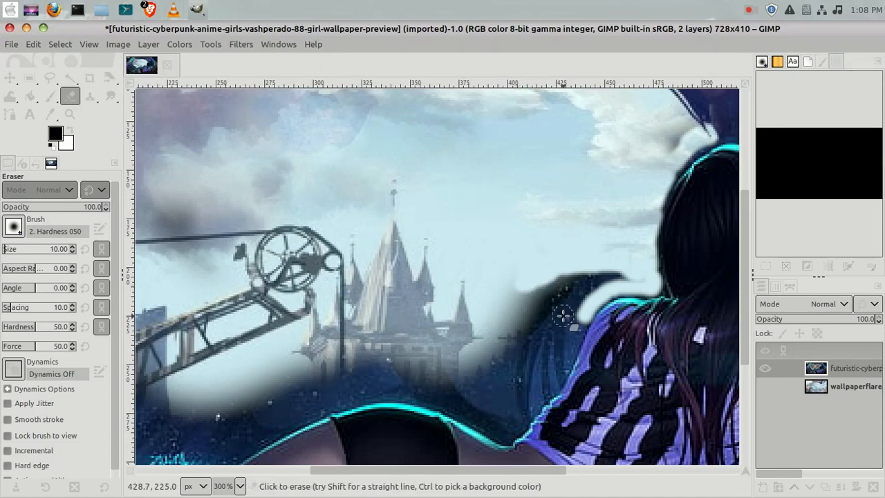
# Erase the dark band along the window's lower edge above the girl's back.
pyautogui.moveTo(578, 322); pyautogui.dragTo(569, 342)
pyautogui.moveTo(567, 350)
pyautogui.mouseDown()
pyautogui.moveTo(549, 390)
pyautogui.moveTo(522, 415)
pyautogui.moveTo(462, 411)
pyautogui.moveTo(500, 429)
pyautogui.moveTo(520, 420)
pyautogui.moveTo(511, 432)
pyautogui.mouseUp()
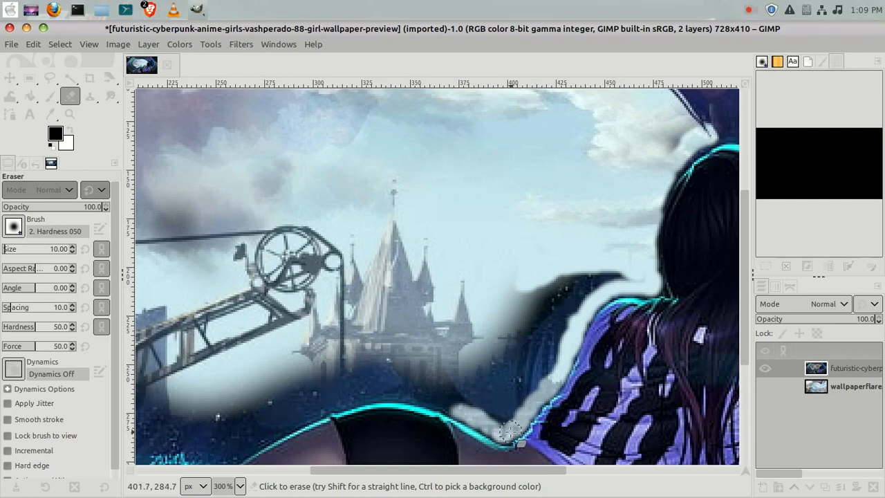
pyautogui.moveTo(449, 402)
pyautogui.mouseDown()
pyautogui.moveTo(391, 392)
pyautogui.moveTo(422, 396)
pyautogui.mouseUp()
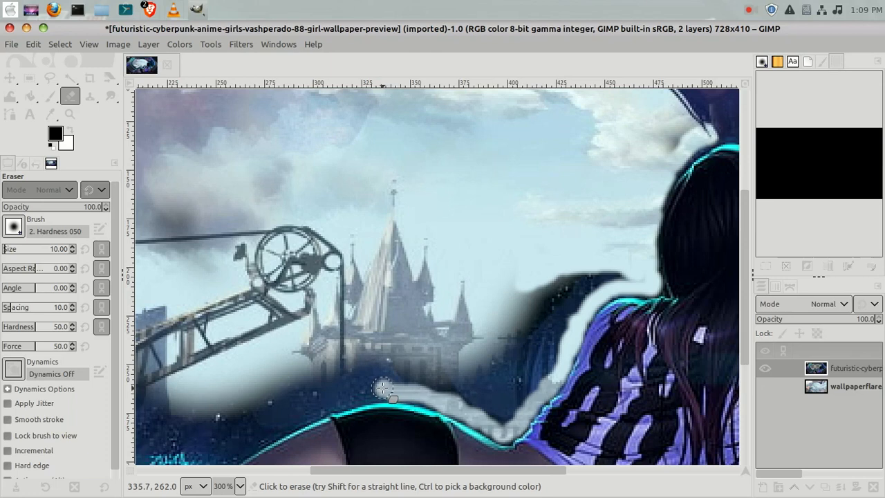
pyautogui.moveTo(383, 391); pyautogui.dragTo(319, 408)
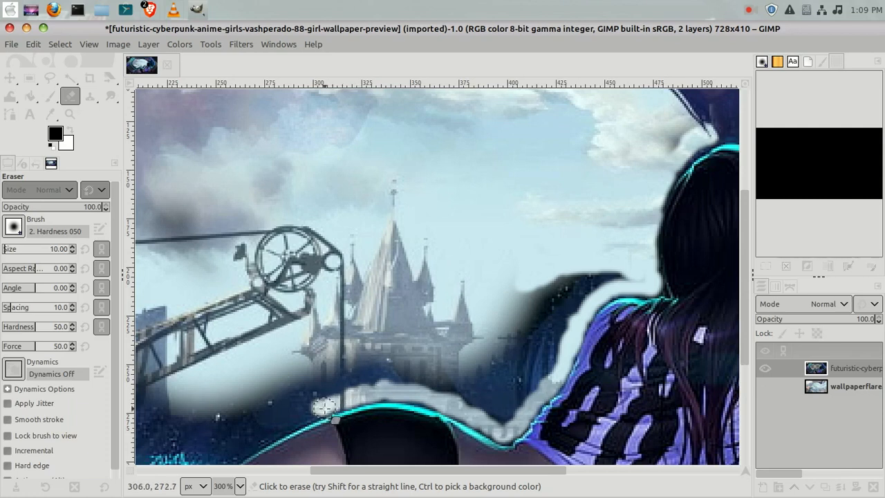
pyautogui.moveTo(321, 408); pyautogui.dragTo(317, 406)
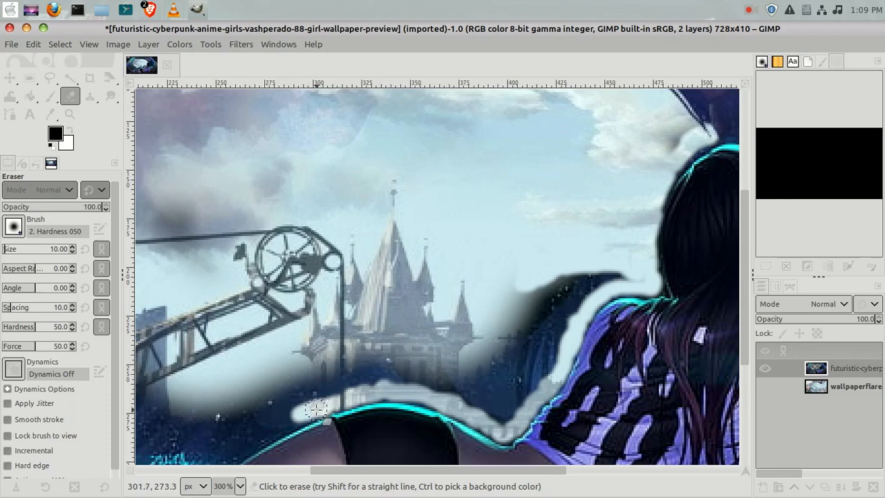
# Erase the remaining dark region between the castle and the girl's shoulder.
pyautogui.moveTo(535, 278)
pyautogui.mouseDown()
pyautogui.moveTo(535, 305)
pyautogui.moveTo(505, 348)
pyautogui.moveTo(495, 325)
pyautogui.moveTo(464, 319)
pyautogui.mouseUp()
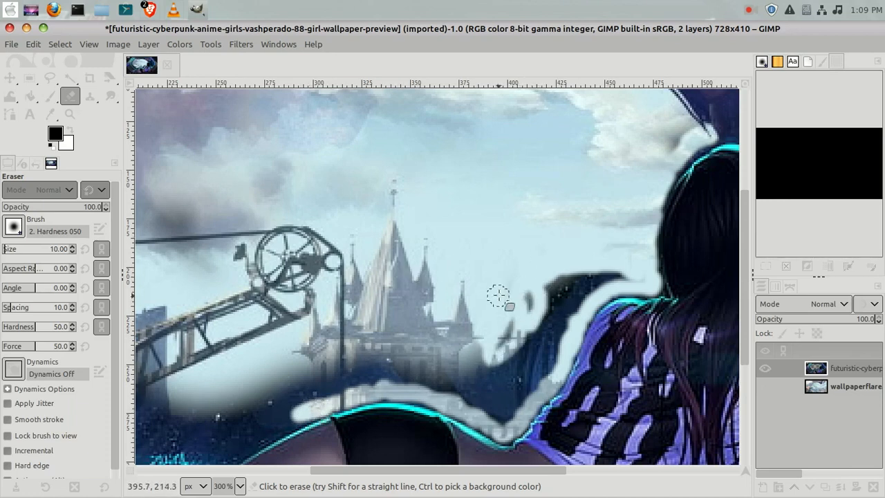
pyautogui.moveTo(532, 268)
pyautogui.mouseDown()
pyautogui.moveTo(495, 346)
pyautogui.moveTo(545, 294)
pyautogui.moveTo(556, 252)
pyautogui.moveTo(531, 295)
pyautogui.moveTo(570, 259)
pyautogui.moveTo(530, 284)
pyautogui.mouseUp()
pyautogui.moveTo(600, 260)
pyautogui.mouseDown()
pyautogui.moveTo(560, 275)
pyautogui.moveTo(615, 262)
pyautogui.moveTo(596, 269)
pyautogui.moveTo(621, 274)
pyautogui.moveTo(609, 282)
pyautogui.moveTo(628, 276)
pyautogui.moveTo(579, 294)
pyautogui.moveTo(593, 284)
pyautogui.moveTo(580, 305)
pyautogui.moveTo(547, 297)
pyautogui.moveTo(568, 334)
pyautogui.moveTo(571, 289)
pyautogui.moveTo(561, 308)
pyautogui.moveTo(561, 278)
pyautogui.moveTo(555, 349)
pyautogui.moveTo(552, 312)
pyautogui.moveTo(531, 362)
pyautogui.moveTo(526, 321)
pyautogui.moveTo(516, 371)
pyautogui.moveTo(514, 349)
pyautogui.moveTo(499, 382)
pyautogui.moveTo(519, 335)
pyautogui.moveTo(538, 325)
pyautogui.moveTo(525, 376)
pyautogui.moveTo(555, 345)
pyautogui.moveTo(535, 383)
pyautogui.moveTo(562, 340)
pyautogui.moveTo(558, 362)
pyautogui.moveTo(514, 412)
pyautogui.moveTo(516, 384)
pyautogui.moveTo(500, 420)
pyautogui.moveTo(485, 356)
pyautogui.moveTo(495, 412)
pyautogui.moveTo(486, 364)
pyautogui.moveTo(503, 370)
pyautogui.moveTo(511, 419)
pyautogui.moveTo(526, 365)
pyautogui.moveTo(495, 405)
pyautogui.moveTo(520, 382)
pyautogui.moveTo(487, 361)
pyautogui.moveTo(495, 408)
pyautogui.moveTo(509, 389)
pyautogui.moveTo(489, 379)
pyautogui.moveTo(478, 396)
pyautogui.moveTo(464, 390)
pyautogui.moveTo(456, 360)
pyautogui.moveTo(470, 354)
pyautogui.moveTo(430, 365)
pyautogui.moveTo(443, 376)
pyautogui.moveTo(430, 378)
pyautogui.moveTo(340, 347)
pyautogui.moveTo(398, 337)
pyautogui.moveTo(287, 349)
pyautogui.moveTo(304, 363)
pyautogui.moveTo(363, 367)
pyautogui.moveTo(322, 382)
pyautogui.moveTo(362, 369)
pyautogui.moveTo(377, 379)
pyautogui.moveTo(350, 381)
pyautogui.moveTo(330, 391)
pyautogui.moveTo(371, 376)
pyautogui.moveTo(299, 413)
pyautogui.moveTo(315, 391)
pyautogui.moveTo(294, 377)
pyautogui.moveTo(235, 398)
pyautogui.moveTo(214, 387)
pyautogui.moveTo(190, 391)
pyautogui.moveTo(226, 395)
pyautogui.mouseUp()
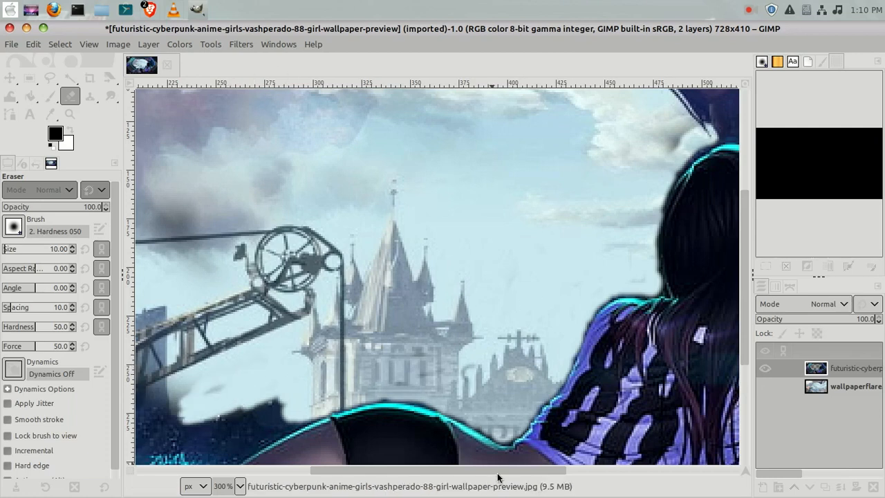
# Erase the dark leftover inside the window's lower-left frame corner above the girl's leg.
pyautogui.moveTo(496, 473); pyautogui.dragTo(419, 476)
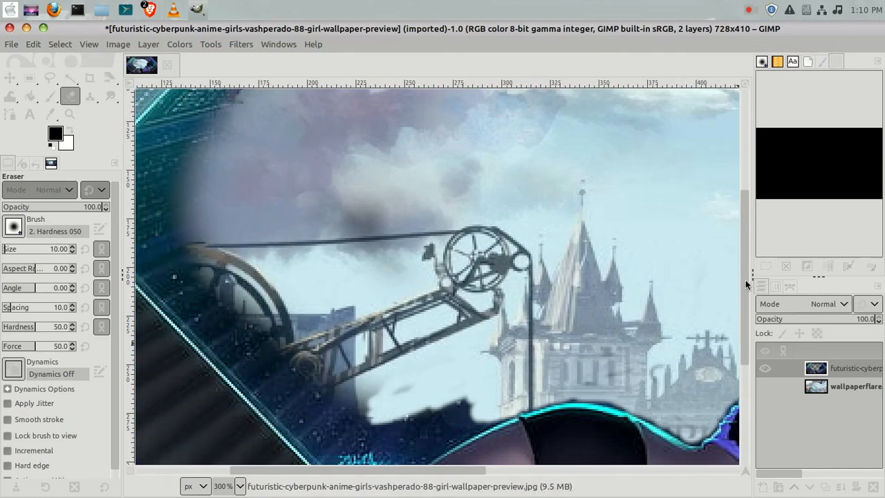
pyautogui.moveTo(746, 279); pyautogui.dragTo(756, 334)
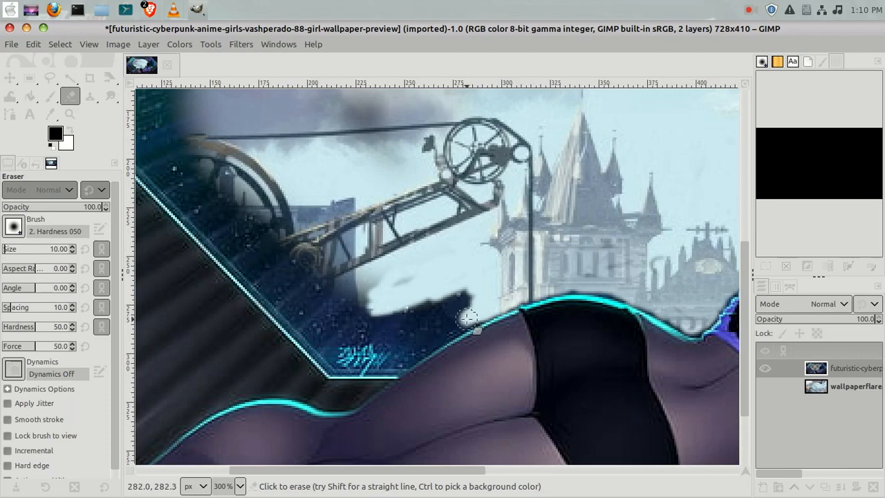
pyautogui.moveTo(443, 327)
pyautogui.mouseDown()
pyautogui.moveTo(404, 359)
pyautogui.moveTo(455, 324)
pyautogui.moveTo(452, 294)
pyautogui.moveTo(438, 300)
pyautogui.moveTo(498, 290)
pyautogui.moveTo(459, 320)
pyautogui.moveTo(439, 311)
pyautogui.moveTo(430, 280)
pyautogui.moveTo(404, 261)
pyautogui.moveTo(323, 295)
pyautogui.moveTo(345, 285)
pyautogui.moveTo(382, 288)
pyautogui.moveTo(377, 319)
pyautogui.moveTo(419, 283)
pyautogui.moveTo(410, 335)
pyautogui.moveTo(404, 328)
pyautogui.moveTo(470, 303)
pyautogui.moveTo(446, 325)
pyautogui.moveTo(407, 324)
pyautogui.moveTo(420, 274)
pyautogui.moveTo(403, 303)
pyautogui.moveTo(350, 307)
pyautogui.moveTo(407, 282)
pyautogui.moveTo(359, 286)
pyautogui.moveTo(401, 260)
pyautogui.moveTo(291, 291)
pyautogui.moveTo(507, 222)
pyautogui.moveTo(324, 272)
pyautogui.moveTo(338, 288)
pyautogui.moveTo(373, 234)
pyautogui.moveTo(306, 253)
pyautogui.moveTo(305, 200)
pyautogui.moveTo(371, 141)
pyautogui.moveTo(340, 126)
pyautogui.moveTo(330, 104)
pyautogui.moveTo(341, 106)
pyautogui.moveTo(358, 144)
pyautogui.mouseUp()
pyautogui.moveTo(270, 170)
pyautogui.mouseDown()
pyautogui.moveTo(346, 167)
pyautogui.moveTo(216, 149)
pyautogui.moveTo(269, 159)
pyautogui.moveTo(284, 204)
pyautogui.mouseUp()
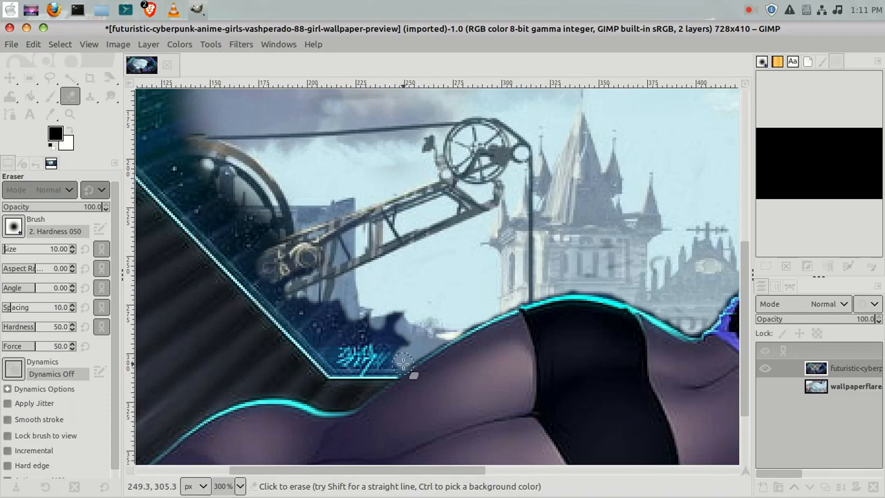
# Erase along the window's lower-left frame edge, then undo those eraser strokes.
pyautogui.moveTo(398, 364)
pyautogui.mouseDown()
pyautogui.moveTo(332, 364)
pyautogui.moveTo(304, 331)
pyautogui.moveTo(386, 328)
pyautogui.moveTo(327, 332)
pyautogui.moveTo(377, 337)
pyautogui.moveTo(362, 339)
pyautogui.moveTo(419, 315)
pyautogui.moveTo(383, 347)
pyautogui.moveTo(420, 327)
pyautogui.moveTo(399, 331)
pyautogui.moveTo(388, 352)
pyautogui.moveTo(411, 339)
pyautogui.moveTo(359, 356)
pyautogui.moveTo(340, 347)
pyautogui.moveTo(370, 333)
pyautogui.moveTo(344, 351)
pyautogui.moveTo(372, 334)
pyautogui.moveTo(357, 357)
pyautogui.moveTo(348, 357)
pyautogui.moveTo(322, 330)
pyautogui.moveTo(395, 327)
pyautogui.moveTo(398, 343)
pyautogui.moveTo(339, 318)
pyautogui.moveTo(367, 312)
pyautogui.moveTo(323, 321)
pyautogui.moveTo(337, 303)
pyautogui.moveTo(332, 320)
pyautogui.moveTo(324, 314)
pyautogui.moveTo(351, 313)
pyautogui.moveTo(316, 313)
pyautogui.moveTo(272, 290)
pyautogui.moveTo(359, 319)
pyautogui.moveTo(285, 293)
pyautogui.moveTo(261, 253)
pyautogui.moveTo(364, 336)
pyautogui.moveTo(300, 281)
pyautogui.moveTo(328, 337)
pyautogui.mouseUp()
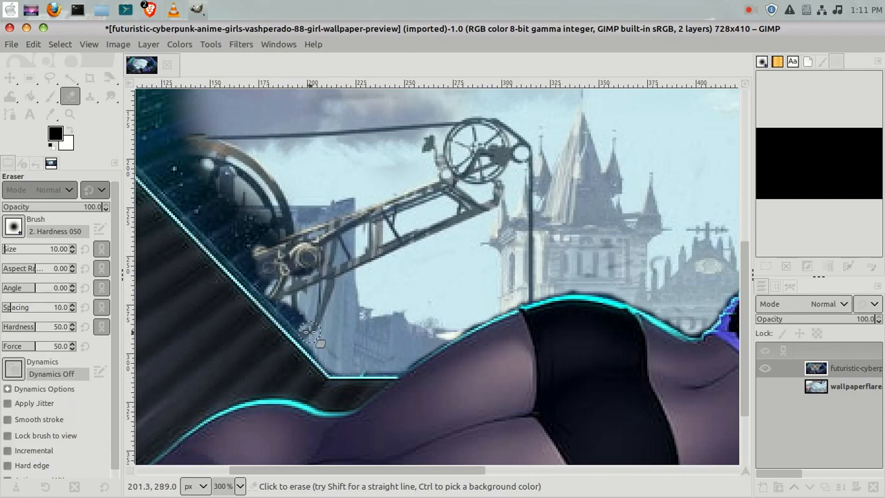
pyautogui.moveTo(308, 332)
pyautogui.mouseDown()
pyautogui.moveTo(267, 290)
pyautogui.moveTo(211, 294)
pyautogui.moveTo(289, 247)
pyautogui.mouseUp()
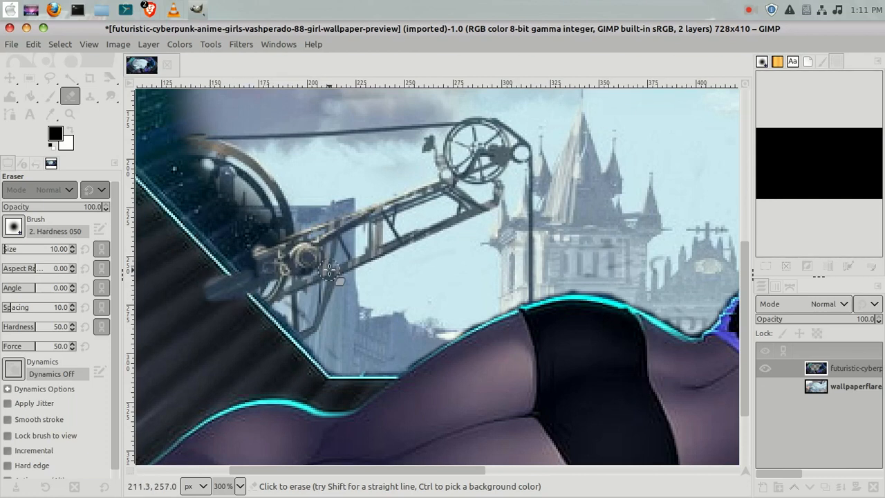
pyautogui.click(35, 44)
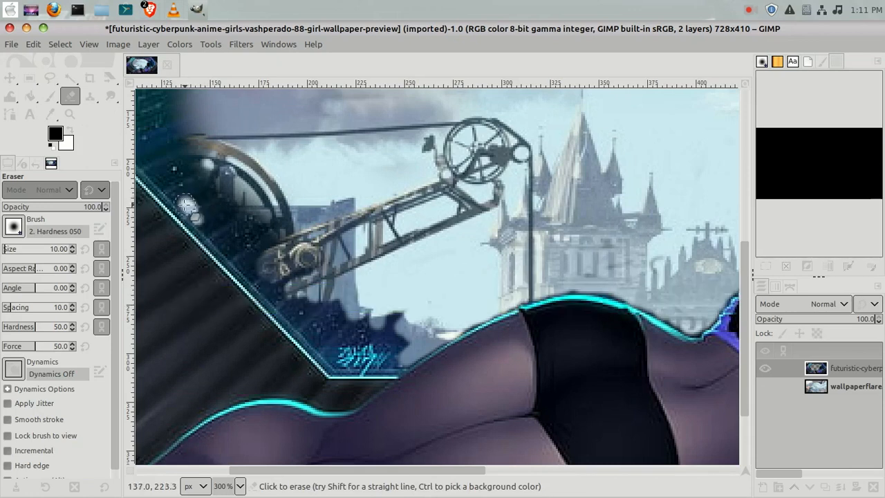
# Erase the remaining window interior along the left frame edge and lower corner.
pyautogui.moveTo(185, 206); pyautogui.dragTo(313, 342)
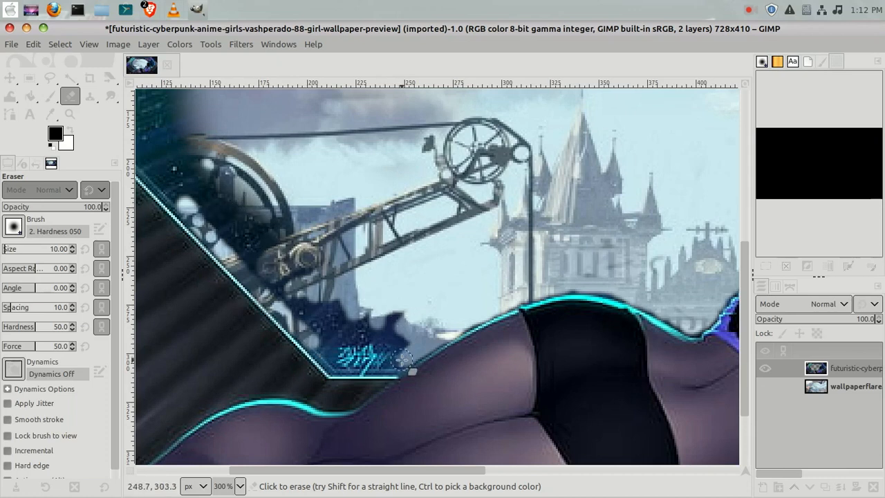
pyautogui.moveTo(402, 359); pyautogui.dragTo(372, 363)
pyautogui.moveTo(353, 361)
pyautogui.mouseDown()
pyautogui.moveTo(309, 333)
pyautogui.moveTo(421, 298)
pyautogui.moveTo(386, 324)
pyautogui.moveTo(387, 342)
pyautogui.moveTo(410, 336)
pyautogui.moveTo(391, 351)
pyautogui.moveTo(401, 346)
pyautogui.moveTo(397, 356)
pyautogui.moveTo(388, 334)
pyautogui.moveTo(352, 332)
pyautogui.moveTo(362, 343)
pyautogui.moveTo(355, 354)
pyautogui.moveTo(350, 334)
pyautogui.moveTo(362, 337)
pyautogui.moveTo(364, 314)
pyautogui.moveTo(335, 327)
pyautogui.moveTo(332, 298)
pyautogui.moveTo(342, 321)
pyautogui.moveTo(343, 309)
pyautogui.moveTo(320, 307)
pyautogui.moveTo(323, 332)
pyautogui.moveTo(333, 335)
pyautogui.moveTo(310, 302)
pyautogui.moveTo(311, 310)
pyautogui.moveTo(267, 273)
pyautogui.moveTo(267, 249)
pyautogui.moveTo(281, 269)
pyautogui.moveTo(285, 240)
pyautogui.moveTo(260, 224)
pyautogui.moveTo(251, 228)
pyautogui.moveTo(280, 209)
pyautogui.moveTo(252, 166)
pyautogui.moveTo(250, 194)
pyautogui.moveTo(255, 188)
pyautogui.moveTo(220, 162)
pyautogui.moveTo(234, 192)
pyautogui.moveTo(250, 184)
pyautogui.moveTo(243, 209)
pyautogui.moveTo(250, 251)
pyautogui.moveTo(260, 267)
pyautogui.mouseUp()
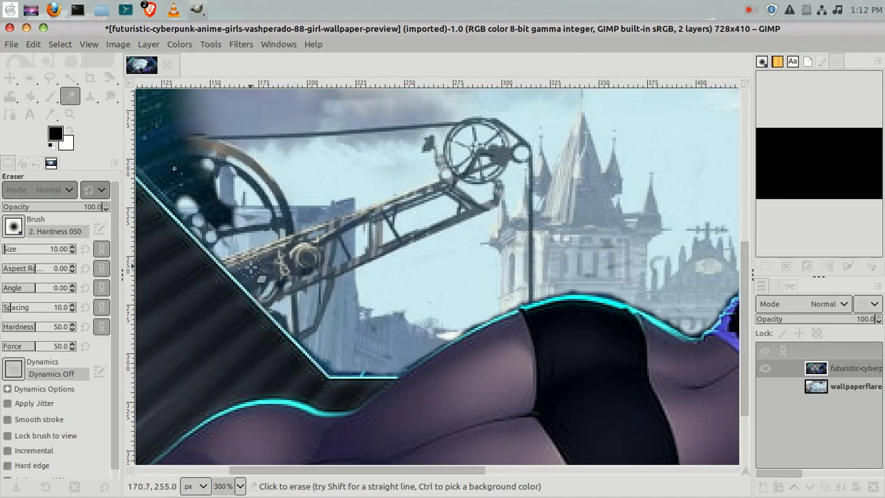
pyautogui.moveTo(219, 220)
pyautogui.mouseDown()
pyautogui.moveTo(204, 198)
pyautogui.moveTo(245, 222)
pyautogui.moveTo(219, 201)
pyautogui.moveTo(218, 161)
pyautogui.moveTo(209, 183)
pyautogui.moveTo(201, 150)
pyautogui.moveTo(201, 200)
pyautogui.mouseUp()
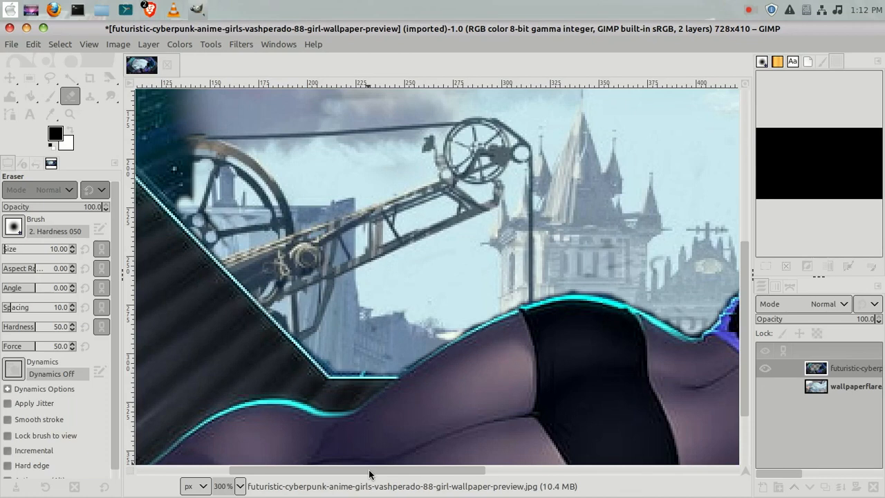
# Erase the leftover top-layer area in the upper-left window corner beside the console frame.
pyautogui.moveTo(371, 473); pyautogui.dragTo(257, 468)
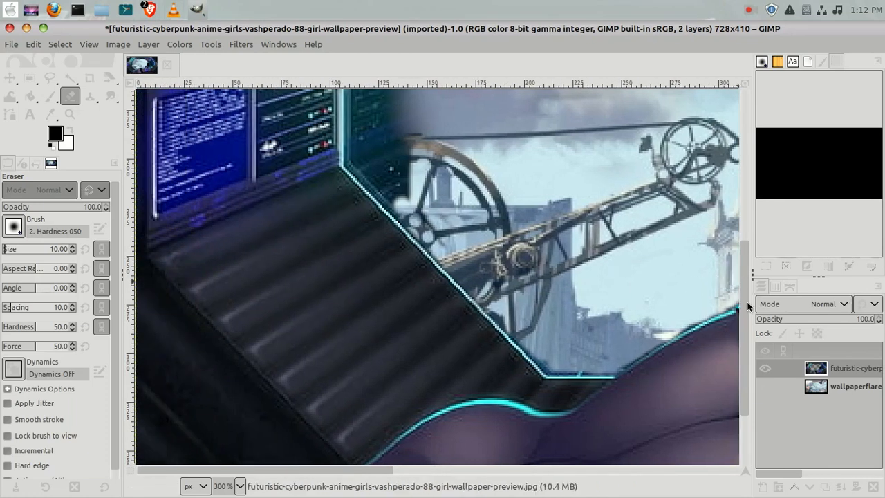
pyautogui.scroll(1, 744, 263)
pyautogui.moveTo(743, 262); pyautogui.dragTo(744, 207)
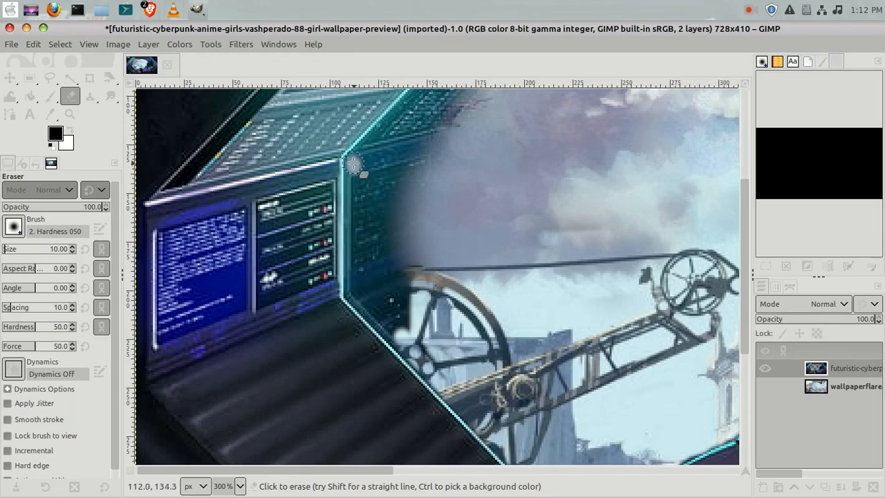
pyautogui.moveTo(352, 166)
pyautogui.mouseDown()
pyautogui.moveTo(355, 292)
pyautogui.moveTo(351, 275)
pyautogui.moveTo(352, 283)
pyautogui.moveTo(361, 304)
pyautogui.moveTo(388, 312)
pyautogui.mouseUp()
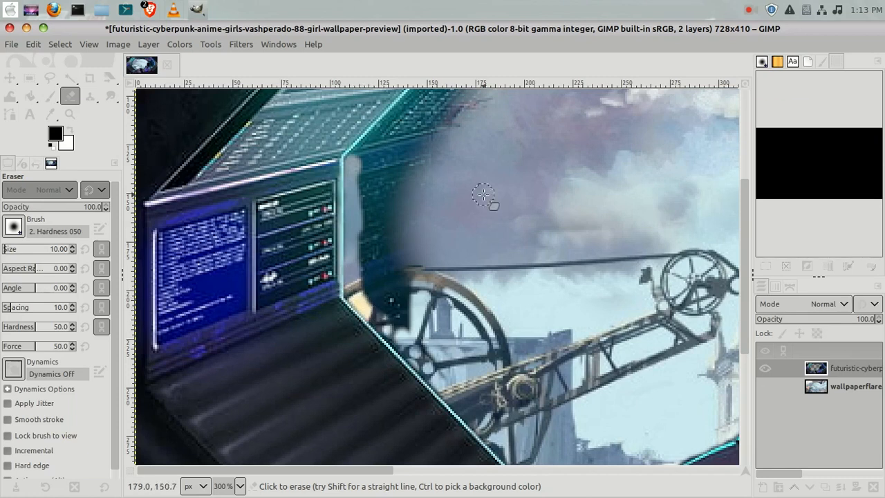
pyautogui.moveTo(409, 342)
pyautogui.mouseDown()
pyautogui.moveTo(372, 313)
pyautogui.moveTo(403, 328)
pyautogui.moveTo(390, 281)
pyautogui.moveTo(401, 250)
pyautogui.moveTo(415, 271)
pyautogui.moveTo(392, 257)
pyautogui.moveTo(383, 296)
pyautogui.moveTo(367, 282)
pyautogui.moveTo(365, 242)
pyautogui.moveTo(400, 232)
pyautogui.moveTo(414, 272)
pyautogui.moveTo(439, 289)
pyautogui.mouseUp()
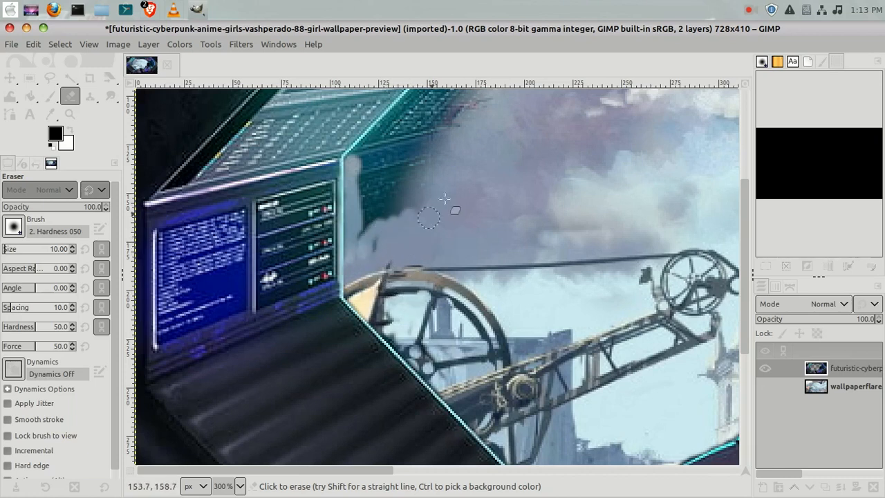
pyautogui.moveTo(398, 192)
pyautogui.mouseDown()
pyautogui.moveTo(411, 175)
pyautogui.moveTo(435, 200)
pyautogui.moveTo(414, 218)
pyautogui.moveTo(430, 146)
pyautogui.moveTo(375, 240)
pyautogui.moveTo(370, 189)
pyautogui.moveTo(363, 237)
pyautogui.moveTo(362, 177)
pyautogui.moveTo(389, 155)
pyautogui.moveTo(376, 172)
pyautogui.moveTo(380, 185)
pyautogui.moveTo(391, 176)
pyautogui.moveTo(405, 195)
pyautogui.moveTo(430, 149)
pyautogui.mouseUp()
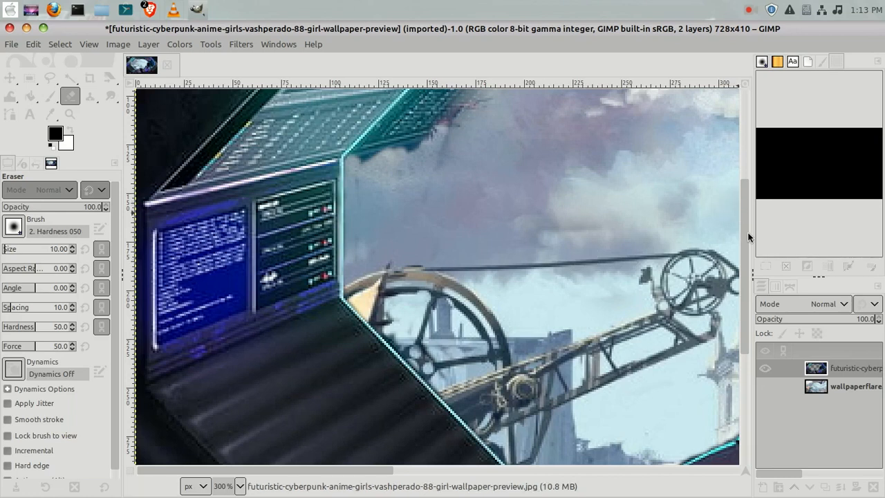
# Erase the window interior along the console frame's upper-left diagonal edge and the clouds beside it.
pyautogui.moveTo(746, 236); pyautogui.dragTo(749, 150)
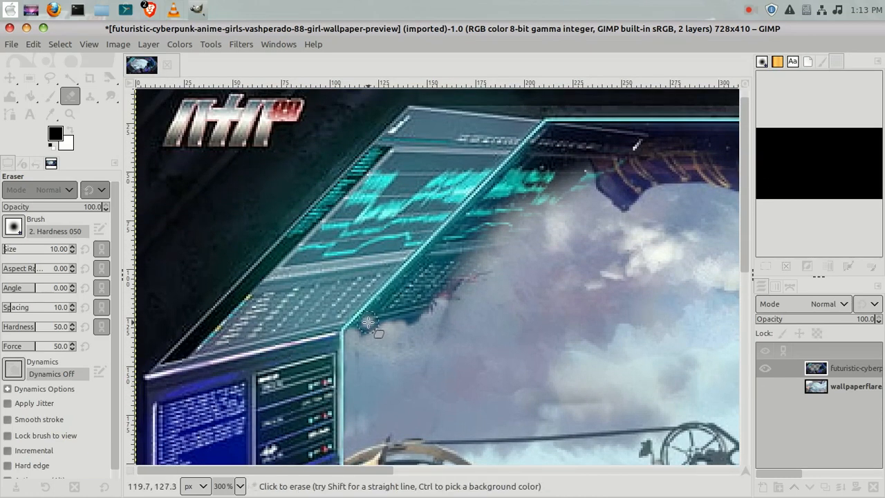
pyautogui.moveTo(357, 328)
pyautogui.mouseDown()
pyautogui.moveTo(379, 315)
pyautogui.moveTo(388, 320)
pyautogui.moveTo(368, 336)
pyautogui.moveTo(432, 310)
pyautogui.moveTo(419, 328)
pyautogui.moveTo(467, 265)
pyautogui.moveTo(437, 314)
pyautogui.moveTo(435, 296)
pyautogui.moveTo(452, 263)
pyautogui.moveTo(411, 313)
pyautogui.moveTo(437, 276)
pyautogui.moveTo(396, 319)
pyautogui.moveTo(421, 273)
pyautogui.moveTo(369, 317)
pyautogui.moveTo(434, 253)
pyautogui.moveTo(401, 286)
pyautogui.mouseUp()
pyautogui.moveTo(440, 259)
pyautogui.mouseDown()
pyautogui.moveTo(542, 193)
pyautogui.moveTo(489, 253)
pyautogui.moveTo(429, 368)
pyautogui.moveTo(414, 342)
pyautogui.mouseUp()
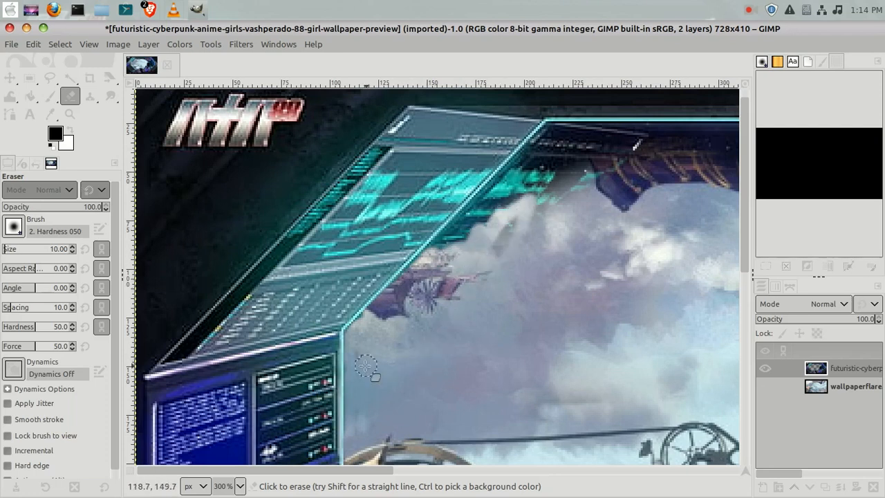
pyautogui.moveTo(504, 192)
pyautogui.mouseDown()
pyautogui.moveTo(480, 221)
pyautogui.moveTo(468, 220)
pyautogui.moveTo(489, 200)
pyautogui.moveTo(458, 226)
pyautogui.moveTo(434, 260)
pyautogui.moveTo(460, 227)
pyautogui.moveTo(470, 249)
pyautogui.moveTo(515, 195)
pyautogui.moveTo(524, 201)
pyautogui.moveTo(494, 296)
pyautogui.mouseUp()
pyautogui.moveTo(513, 234)
pyautogui.mouseDown()
pyautogui.moveTo(486, 237)
pyautogui.moveTo(561, 169)
pyautogui.moveTo(558, 212)
pyautogui.moveTo(574, 179)
pyautogui.moveTo(587, 215)
pyautogui.moveTo(616, 176)
pyautogui.moveTo(621, 205)
pyautogui.mouseUp()
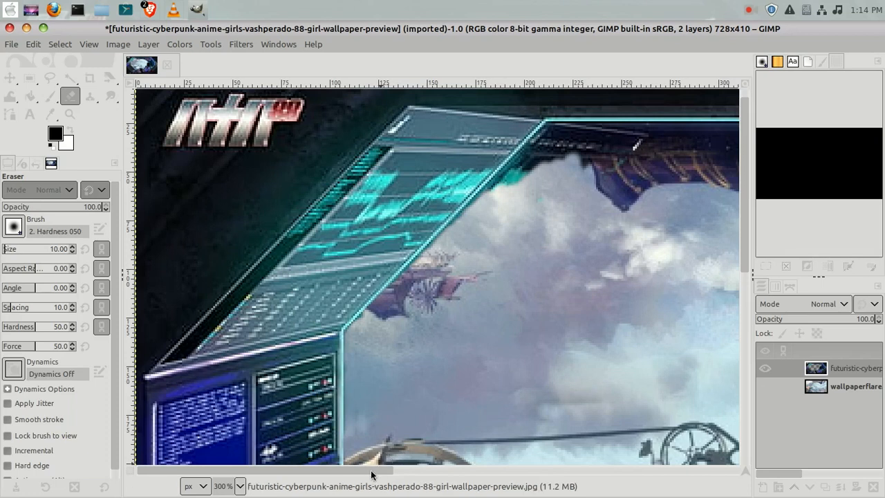
# Erase the top-left window corner where the console frame meets the top frame, redoing one stray stroke.
pyautogui.moveTo(370, 474); pyautogui.dragTo(467, 479)
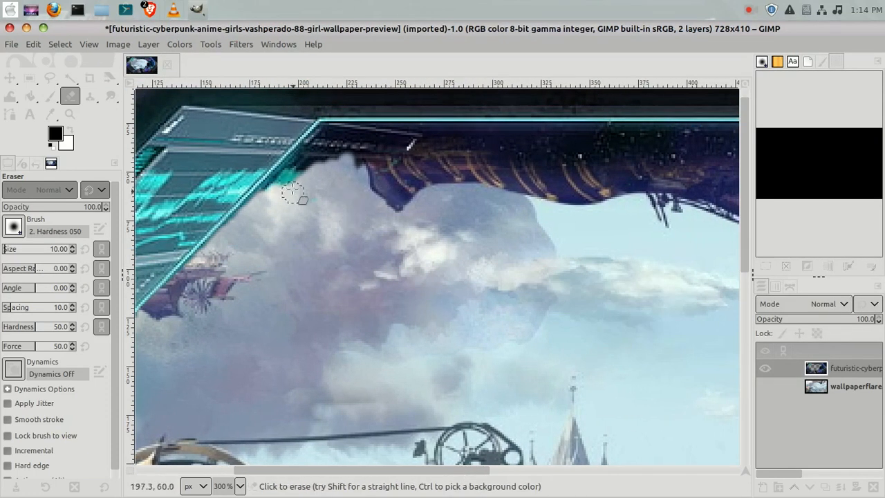
pyautogui.moveTo(301, 156); pyautogui.dragTo(276, 183)
pyautogui.hotkey('ctrl', 'z')
pyautogui.moveTo(315, 139); pyautogui.dragTo(302, 154)
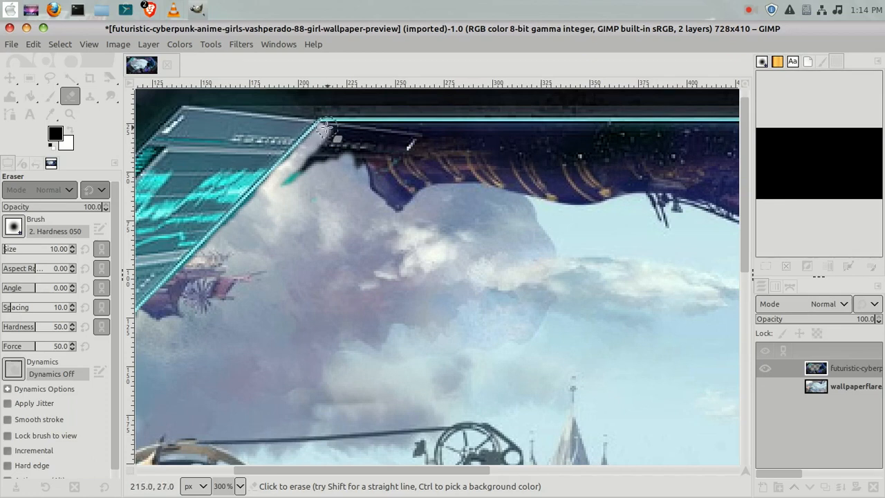
pyautogui.moveTo(326, 127)
pyautogui.mouseDown()
pyautogui.moveTo(364, 126)
pyautogui.moveTo(379, 139)
pyautogui.moveTo(397, 193)
pyautogui.moveTo(360, 146)
pyautogui.moveTo(334, 163)
pyautogui.moveTo(355, 128)
pyautogui.moveTo(345, 158)
pyautogui.moveTo(354, 167)
pyautogui.moveTo(367, 145)
pyautogui.moveTo(369, 172)
pyautogui.moveTo(370, 150)
pyautogui.moveTo(381, 202)
pyautogui.moveTo(407, 233)
pyautogui.moveTo(354, 163)
pyautogui.moveTo(309, 178)
pyautogui.moveTo(333, 138)
pyautogui.moveTo(293, 196)
pyautogui.moveTo(314, 167)
pyautogui.moveTo(289, 183)
pyautogui.mouseUp()
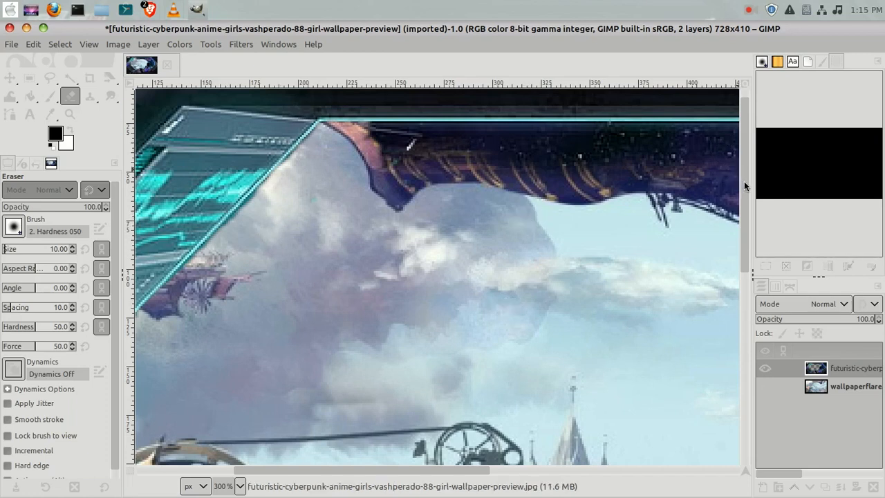
# Erase the top layer along the window's upper frame edge across the top of the window.
pyautogui.scroll(1, 744, 181)
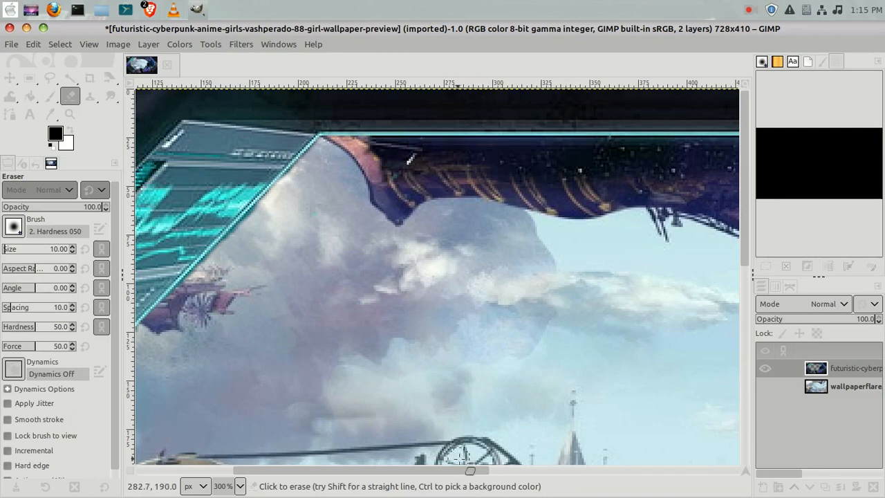
pyautogui.moveTo(468, 472); pyautogui.dragTo(551, 473)
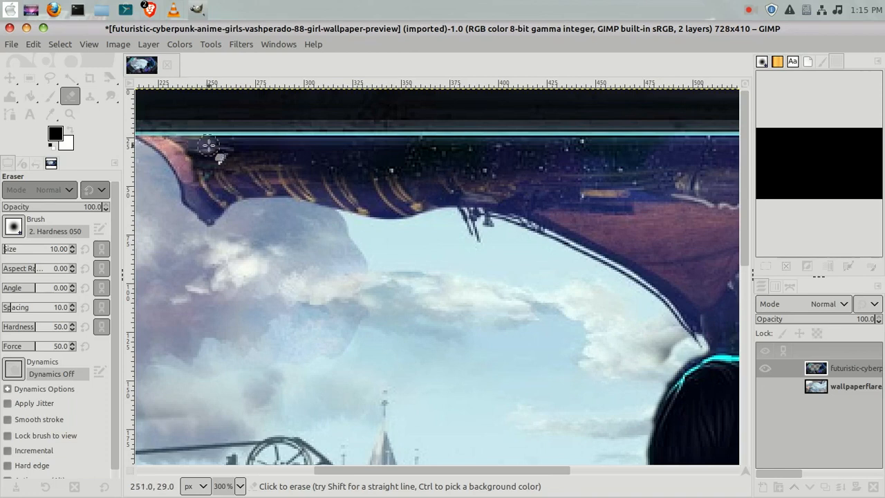
pyautogui.moveTo(219, 146)
pyautogui.mouseDown()
pyautogui.moveTo(298, 157)
pyautogui.moveTo(213, 173)
pyautogui.moveTo(307, 175)
pyautogui.moveTo(205, 175)
pyautogui.moveTo(286, 167)
pyautogui.moveTo(189, 159)
pyautogui.moveTo(246, 153)
pyautogui.moveTo(169, 150)
pyautogui.moveTo(225, 156)
pyautogui.moveTo(178, 172)
pyautogui.moveTo(304, 199)
pyautogui.moveTo(208, 204)
pyautogui.moveTo(351, 186)
pyautogui.moveTo(292, 180)
pyautogui.moveTo(333, 168)
pyautogui.moveTo(297, 171)
pyautogui.moveTo(363, 184)
pyautogui.moveTo(351, 175)
pyautogui.moveTo(271, 172)
pyautogui.moveTo(315, 162)
pyautogui.moveTo(291, 158)
pyautogui.moveTo(344, 166)
pyautogui.mouseUp()
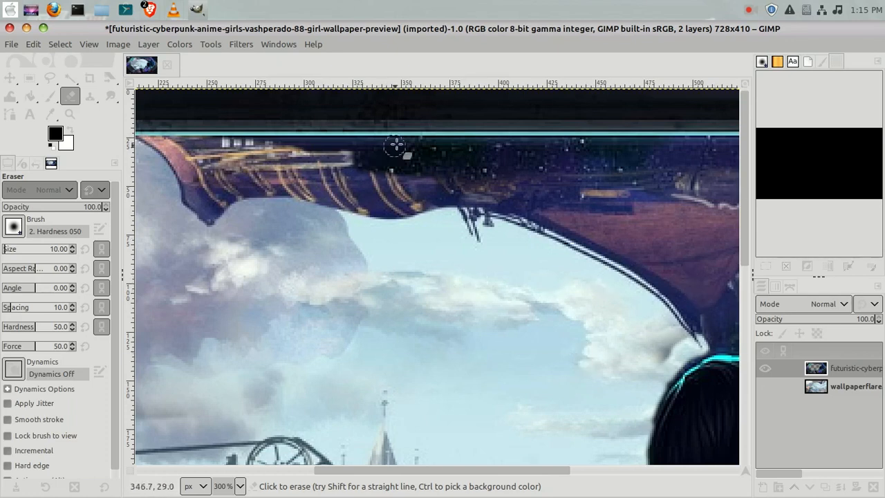
pyautogui.moveTo(396, 144); pyautogui.dragTo(195, 148)
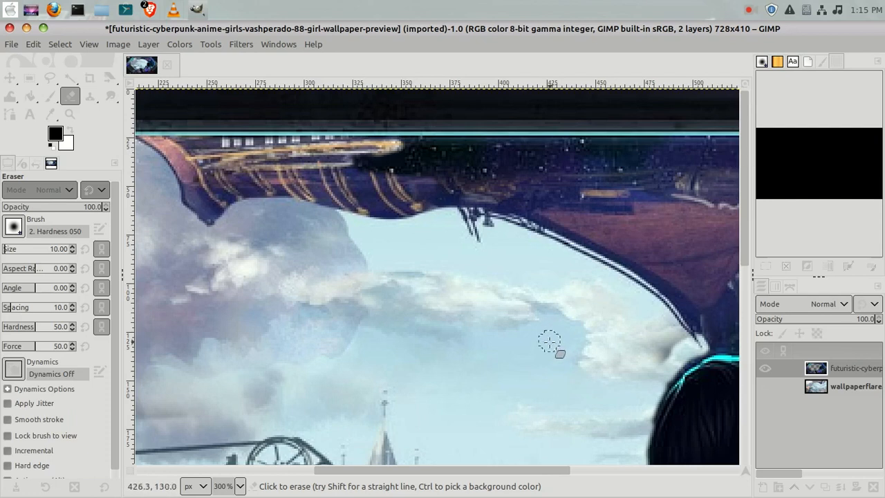
pyautogui.moveTo(445, 219)
pyautogui.mouseDown()
pyautogui.moveTo(375, 164)
pyautogui.moveTo(353, 161)
pyautogui.moveTo(433, 172)
pyautogui.moveTo(553, 160)
pyautogui.moveTo(508, 161)
pyautogui.moveTo(662, 195)
pyautogui.moveTo(632, 159)
pyautogui.moveTo(464, 173)
pyautogui.moveTo(392, 147)
pyautogui.moveTo(583, 147)
pyautogui.moveTo(536, 152)
pyautogui.moveTo(765, 187)
pyautogui.mouseUp()
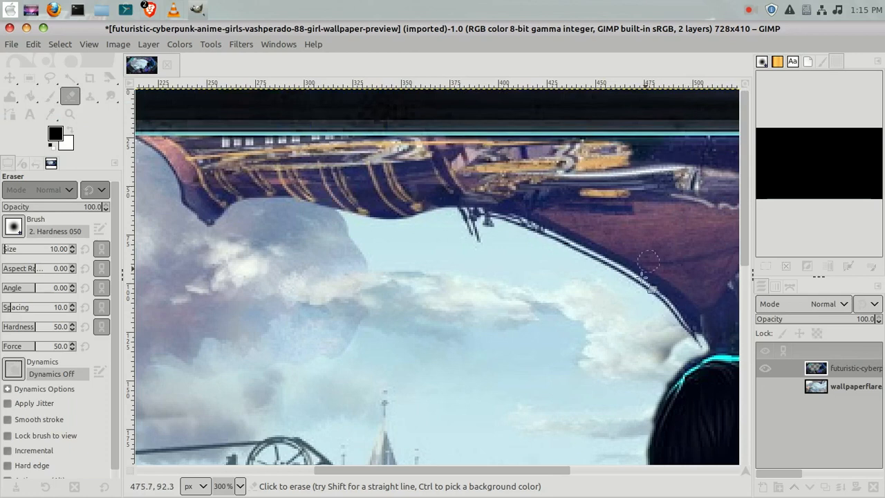
# Erase the upper-right window corner beside the right console frame.
pyautogui.moveTo(563, 473); pyautogui.dragTo(658, 474)
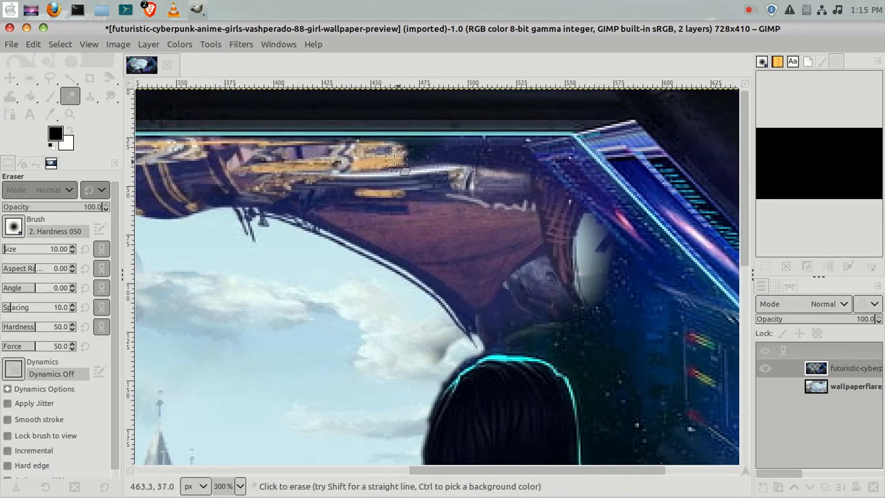
pyautogui.moveTo(347, 147)
pyautogui.mouseDown()
pyautogui.moveTo(562, 147)
pyautogui.moveTo(548, 173)
pyautogui.moveTo(544, 163)
pyautogui.moveTo(471, 161)
pyautogui.moveTo(500, 154)
pyautogui.moveTo(472, 150)
pyautogui.moveTo(331, 179)
pyautogui.mouseUp()
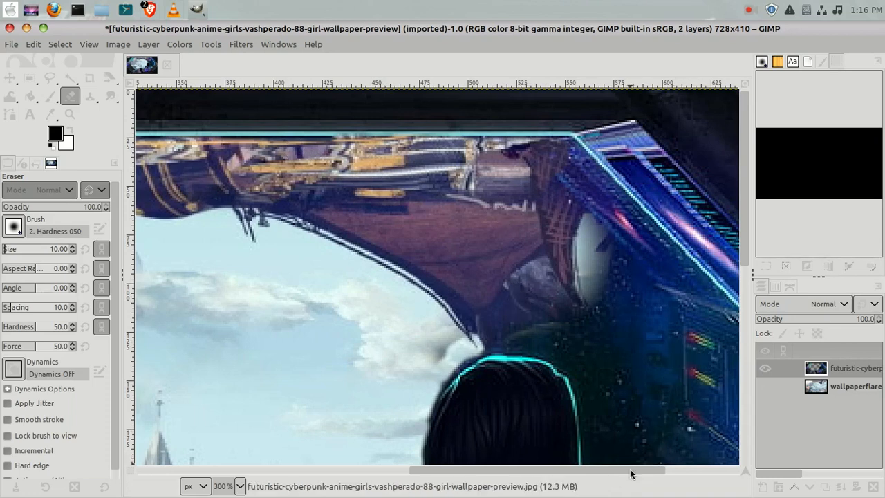
pyautogui.moveTo(630, 474); pyautogui.dragTo(655, 473)
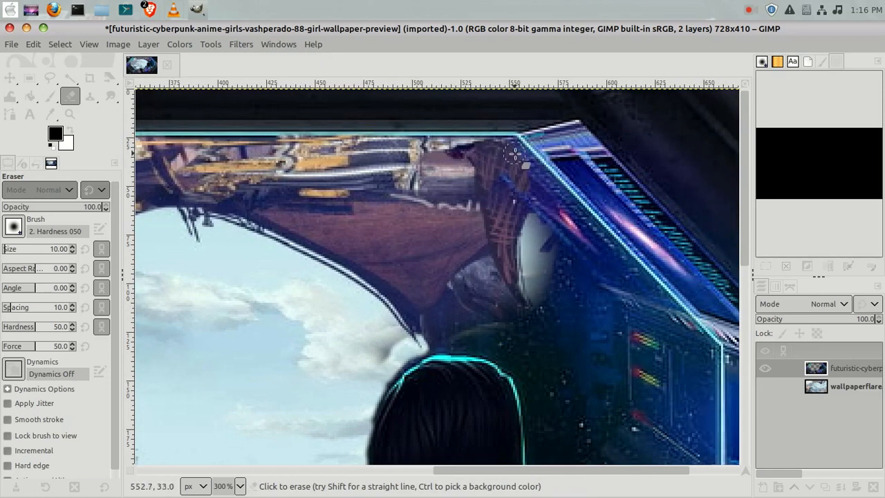
pyautogui.moveTo(542, 177)
pyautogui.mouseDown()
pyautogui.moveTo(612, 267)
pyautogui.moveTo(526, 242)
pyautogui.moveTo(548, 280)
pyautogui.moveTo(535, 279)
pyautogui.moveTo(586, 257)
pyautogui.moveTo(526, 228)
pyautogui.moveTo(567, 228)
pyautogui.moveTo(523, 173)
pyautogui.mouseUp()
pyautogui.moveTo(509, 269)
pyautogui.mouseDown()
pyautogui.moveTo(523, 199)
pyautogui.moveTo(548, 254)
pyautogui.moveTo(554, 225)
pyautogui.moveTo(524, 279)
pyautogui.moveTo(520, 209)
pyautogui.moveTo(474, 296)
pyautogui.moveTo(413, 331)
pyautogui.moveTo(453, 286)
pyautogui.moveTo(420, 333)
pyautogui.moveTo(587, 257)
pyautogui.moveTo(531, 257)
pyautogui.moveTo(533, 215)
pyautogui.moveTo(457, 321)
pyautogui.moveTo(481, 322)
pyautogui.moveTo(443, 148)
pyautogui.mouseUp()
# Erase the area just above the girl's head, then undo that stroke.
pyautogui.moveTo(489, 216)
pyautogui.mouseDown()
pyautogui.moveTo(499, 334)
pyautogui.moveTo(493, 270)
pyautogui.moveTo(465, 309)
pyautogui.moveTo(482, 325)
pyautogui.moveTo(455, 334)
pyautogui.mouseUp()
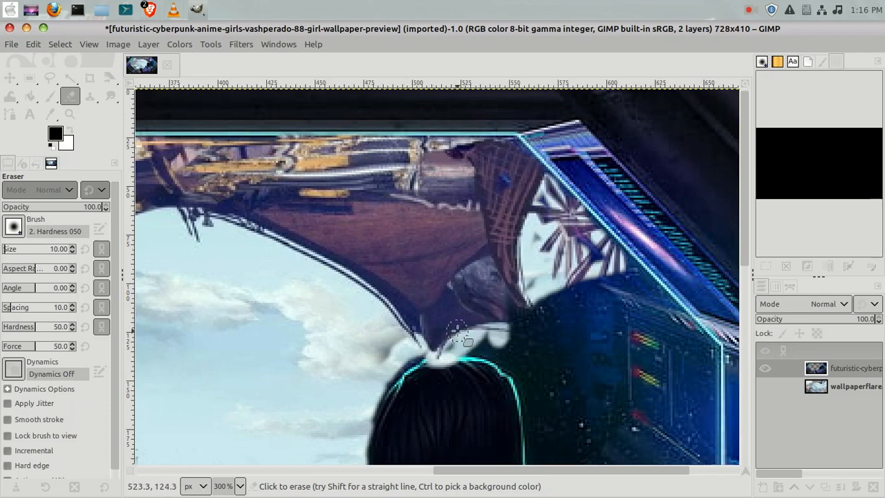
pyautogui.click(36, 46)
pyautogui.click(38, 62)
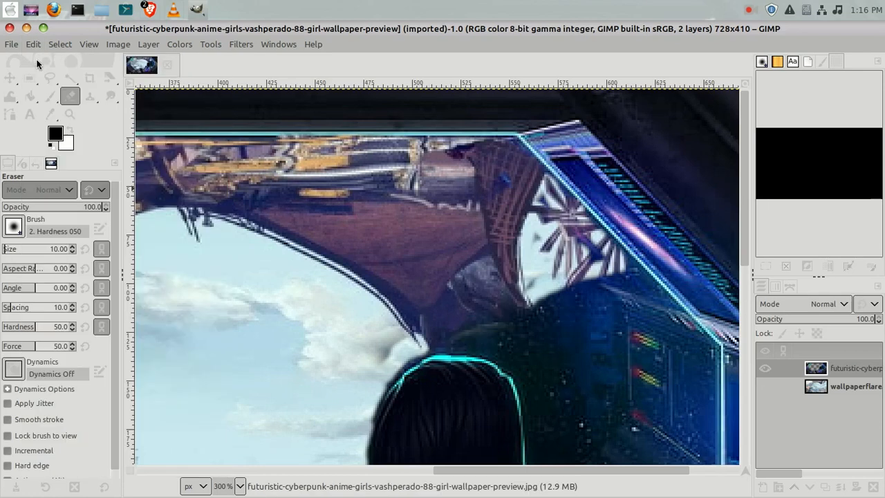
# Erase the window interior around the top of the girl's head and along the right console frame.
pyautogui.moveTo(413, 347)
pyautogui.mouseDown()
pyautogui.moveTo(463, 342)
pyautogui.moveTo(446, 342)
pyautogui.moveTo(499, 354)
pyautogui.moveTo(534, 404)
pyautogui.moveTo(531, 389)
pyautogui.moveTo(540, 419)
pyautogui.mouseUp()
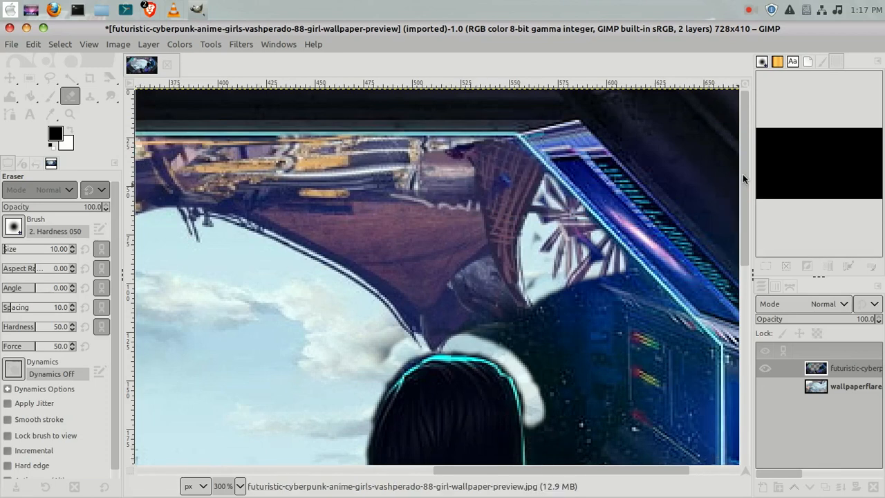
pyautogui.moveTo(745, 171); pyautogui.dragTo(749, 207)
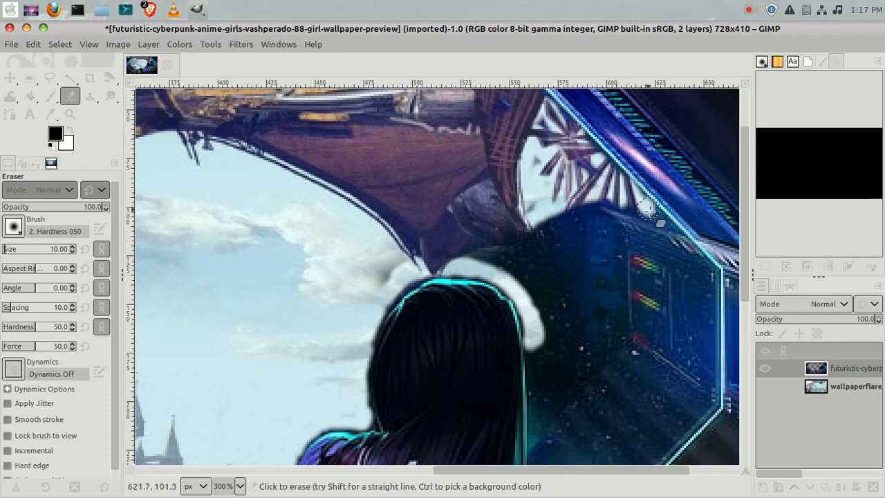
pyautogui.moveTo(654, 218)
pyautogui.mouseDown()
pyautogui.moveTo(709, 275)
pyautogui.moveTo(712, 349)
pyautogui.mouseUp()
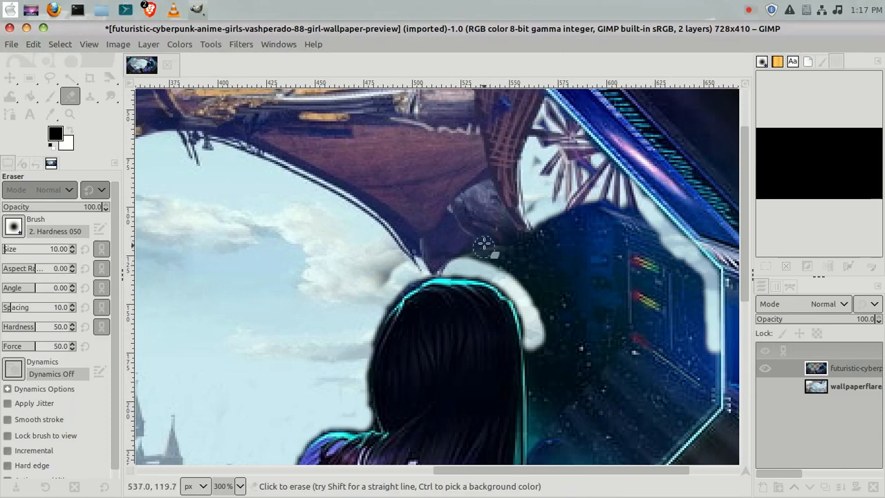
pyautogui.moveTo(626, 215)
pyautogui.mouseDown()
pyautogui.moveTo(553, 201)
pyautogui.moveTo(591, 197)
pyautogui.moveTo(625, 228)
pyautogui.moveTo(628, 200)
pyautogui.moveTo(669, 254)
pyautogui.moveTo(604, 209)
pyautogui.moveTo(679, 255)
pyautogui.moveTo(698, 282)
pyautogui.moveTo(654, 253)
pyautogui.moveTo(588, 243)
pyautogui.moveTo(648, 249)
pyautogui.moveTo(565, 220)
pyautogui.moveTo(616, 236)
pyautogui.moveTo(553, 233)
pyautogui.moveTo(579, 236)
pyautogui.moveTo(540, 223)
pyautogui.moveTo(573, 227)
pyautogui.moveTo(522, 242)
pyautogui.moveTo(540, 249)
pyautogui.moveTo(457, 245)
pyautogui.moveTo(497, 259)
pyautogui.moveTo(449, 250)
pyautogui.moveTo(532, 272)
pyautogui.moveTo(471, 257)
pyautogui.moveTo(518, 281)
pyautogui.moveTo(553, 314)
pyautogui.moveTo(537, 283)
pyautogui.moveTo(561, 280)
pyautogui.moveTo(553, 245)
pyautogui.moveTo(538, 278)
pyautogui.moveTo(541, 257)
pyautogui.moveTo(518, 261)
pyautogui.moveTo(570, 263)
pyautogui.moveTo(586, 244)
pyautogui.moveTo(565, 280)
pyautogui.mouseUp()
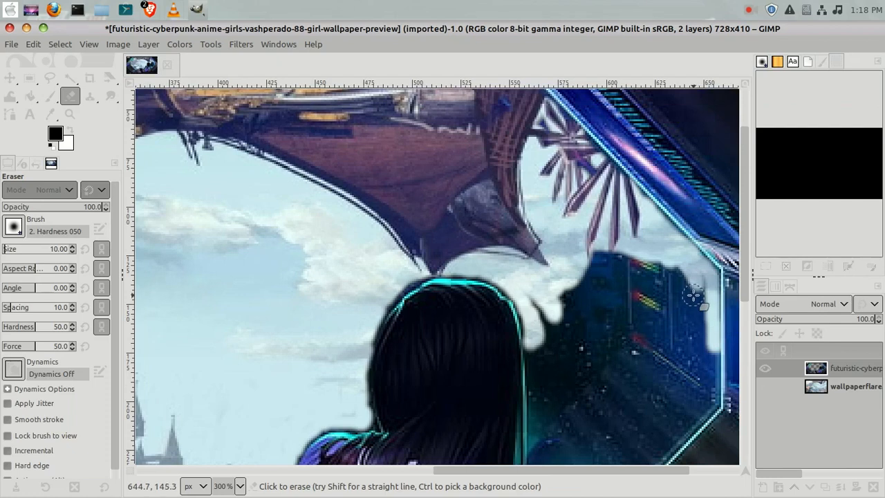
pyautogui.moveTo(697, 281)
pyautogui.mouseDown()
pyautogui.moveTo(700, 332)
pyautogui.moveTo(699, 277)
pyautogui.mouseUp()
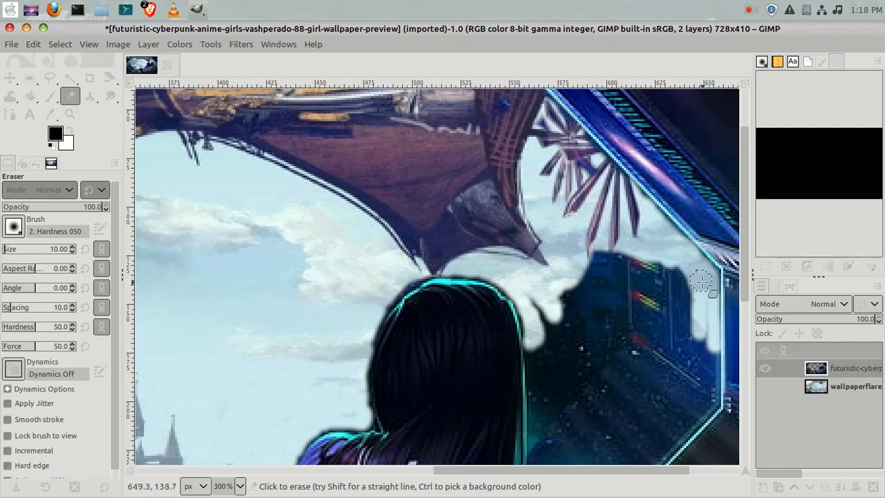
pyautogui.moveTo(708, 332)
pyautogui.mouseDown()
pyautogui.moveTo(715, 396)
pyautogui.moveTo(712, 371)
pyautogui.mouseUp()
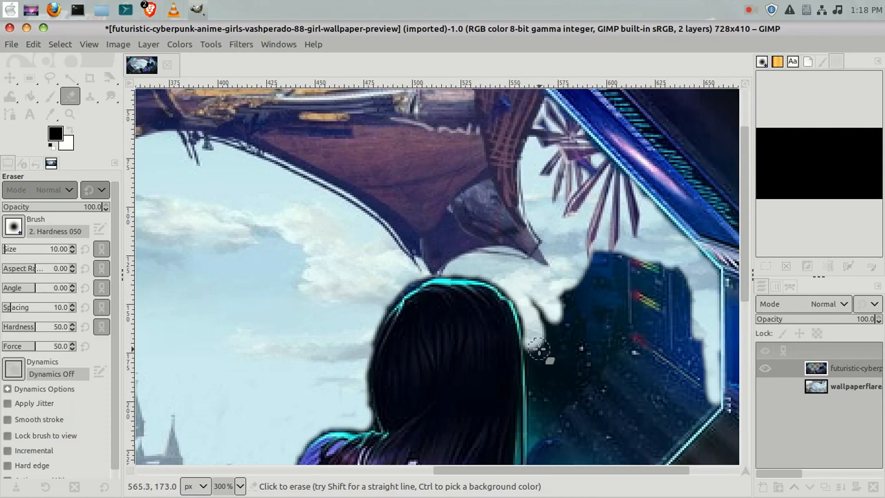
pyautogui.moveTo(536, 347)
pyautogui.mouseDown()
pyautogui.moveTo(538, 432)
pyautogui.moveTo(534, 407)
pyautogui.moveTo(537, 441)
pyautogui.mouseUp()
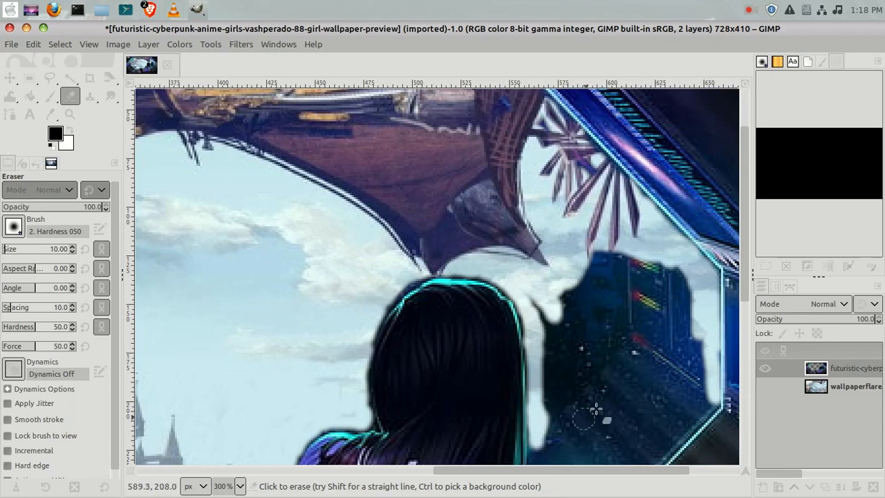
# Erase the window area beside the girl's phone and along the lower-right frame edge.
pyautogui.moveTo(744, 208); pyautogui.dragTo(746, 298)
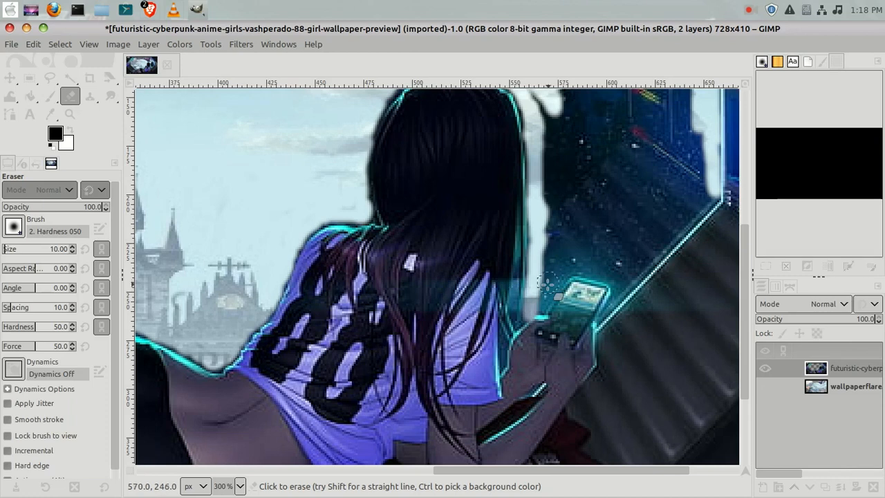
pyautogui.moveTo(539, 308)
pyautogui.mouseDown()
pyautogui.moveTo(566, 268)
pyautogui.moveTo(561, 278)
pyautogui.moveTo(557, 244)
pyautogui.moveTo(544, 290)
pyautogui.moveTo(551, 205)
pyautogui.moveTo(552, 267)
pyautogui.moveTo(542, 255)
pyautogui.moveTo(545, 218)
pyautogui.moveTo(546, 261)
pyautogui.moveTo(556, 229)
pyautogui.mouseUp()
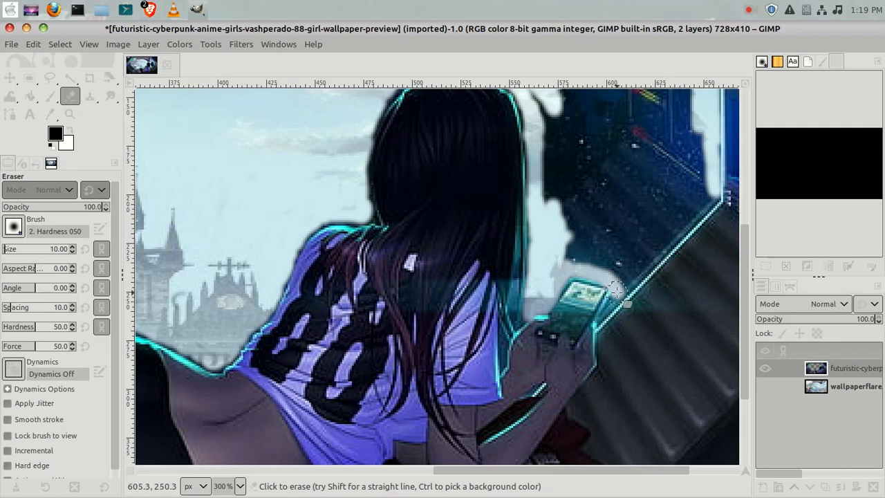
pyautogui.moveTo(624, 292)
pyautogui.mouseDown()
pyautogui.moveTo(638, 269)
pyautogui.moveTo(626, 282)
pyautogui.moveTo(711, 195)
pyautogui.moveTo(669, 240)
pyautogui.mouseUp()
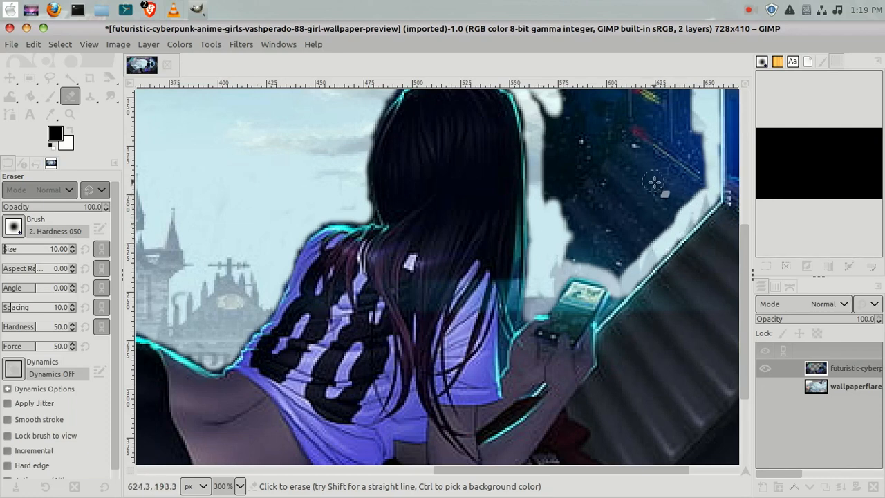
pyautogui.moveTo(659, 208)
pyautogui.mouseDown()
pyautogui.moveTo(632, 226)
pyautogui.moveTo(595, 225)
pyautogui.moveTo(573, 247)
pyautogui.moveTo(577, 256)
pyautogui.moveTo(555, 258)
pyautogui.moveTo(581, 245)
pyautogui.moveTo(561, 209)
pyautogui.moveTo(567, 241)
pyautogui.moveTo(574, 215)
pyautogui.moveTo(607, 208)
pyautogui.moveTo(578, 235)
pyautogui.moveTo(634, 225)
pyautogui.moveTo(618, 261)
pyautogui.moveTo(580, 250)
pyautogui.moveTo(617, 267)
pyautogui.moveTo(635, 241)
pyautogui.moveTo(619, 277)
pyautogui.moveTo(596, 255)
pyautogui.moveTo(617, 245)
pyautogui.moveTo(581, 258)
pyautogui.moveTo(632, 223)
pyautogui.moveTo(654, 220)
pyautogui.moveTo(637, 260)
pyautogui.moveTo(677, 205)
pyautogui.moveTo(664, 237)
pyautogui.moveTo(700, 130)
pyautogui.moveTo(705, 151)
pyautogui.moveTo(698, 197)
pyautogui.moveTo(686, 199)
pyautogui.moveTo(701, 177)
pyautogui.moveTo(666, 220)
pyautogui.moveTo(678, 177)
pyautogui.moveTo(644, 215)
pyautogui.moveTo(652, 194)
pyautogui.moveTo(629, 197)
pyautogui.moveTo(616, 221)
pyautogui.moveTo(621, 200)
pyautogui.moveTo(607, 216)
pyautogui.moveTo(578, 199)
pyautogui.moveTo(561, 151)
pyautogui.moveTo(563, 185)
pyautogui.moveTo(559, 164)
pyautogui.moveTo(548, 209)
pyautogui.moveTo(542, 123)
pyautogui.mouseUp()
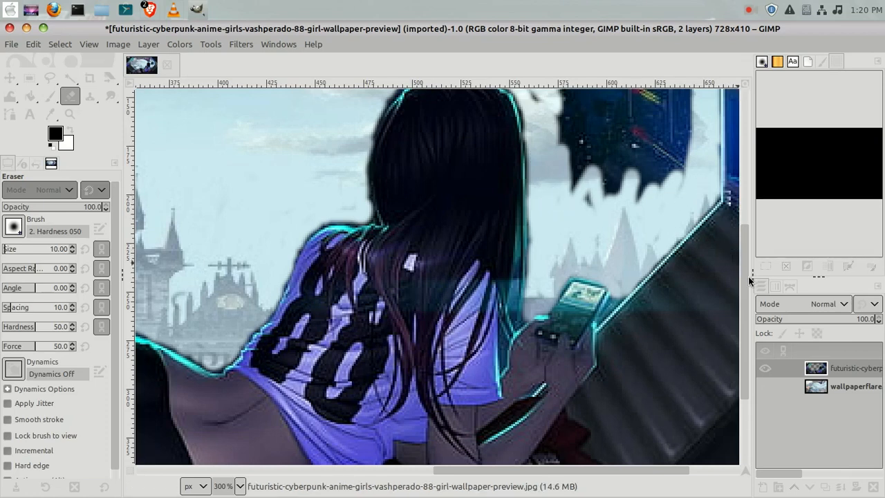
# Erase the remaining dark patch in the right part of the window.
pyautogui.moveTo(747, 279); pyautogui.dragTo(750, 213)
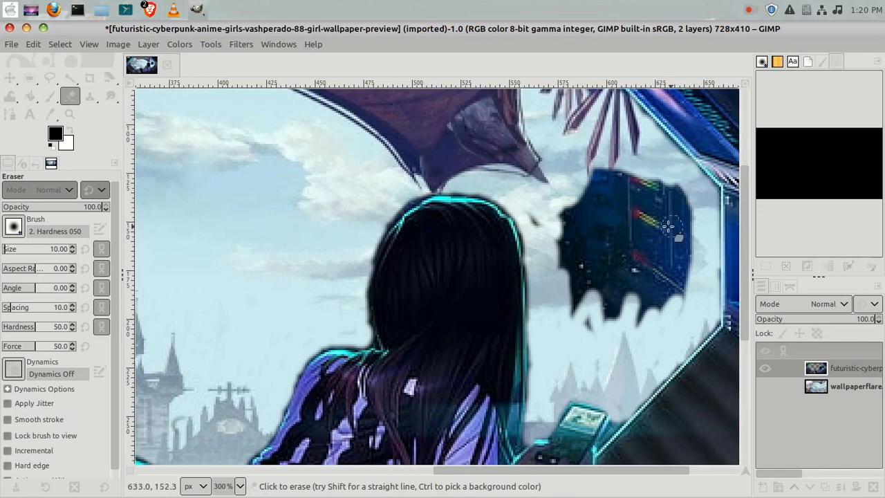
pyautogui.moveTo(613, 184)
pyautogui.mouseDown()
pyautogui.moveTo(595, 220)
pyautogui.moveTo(570, 239)
pyautogui.moveTo(533, 219)
pyautogui.moveTo(573, 296)
pyautogui.moveTo(567, 204)
pyautogui.moveTo(565, 244)
pyautogui.moveTo(558, 230)
pyautogui.moveTo(567, 270)
pyautogui.moveTo(583, 278)
pyautogui.moveTo(577, 348)
pyautogui.moveTo(632, 280)
pyautogui.moveTo(630, 310)
pyautogui.moveTo(652, 303)
pyautogui.moveTo(636, 336)
pyautogui.moveTo(681, 298)
pyautogui.moveTo(677, 240)
pyautogui.moveTo(671, 297)
pyautogui.moveTo(679, 243)
pyautogui.moveTo(678, 296)
pyautogui.moveTo(680, 256)
pyautogui.moveTo(680, 291)
pyautogui.moveTo(693, 243)
pyautogui.moveTo(682, 192)
pyautogui.moveTo(684, 238)
pyautogui.moveTo(680, 195)
pyautogui.moveTo(659, 224)
pyautogui.moveTo(645, 173)
pyautogui.moveTo(645, 241)
pyautogui.moveTo(648, 184)
pyautogui.moveTo(656, 226)
pyautogui.moveTo(658, 179)
pyautogui.moveTo(673, 258)
pyautogui.moveTo(670, 175)
pyautogui.moveTo(646, 263)
pyautogui.moveTo(614, 187)
pyautogui.moveTo(633, 172)
pyautogui.moveTo(641, 221)
pyautogui.moveTo(624, 225)
pyautogui.moveTo(612, 191)
pyautogui.moveTo(606, 240)
pyautogui.moveTo(604, 155)
pyautogui.moveTo(583, 230)
pyautogui.moveTo(576, 211)
pyautogui.moveTo(612, 168)
pyautogui.moveTo(641, 236)
pyautogui.moveTo(633, 219)
pyautogui.moveTo(631, 249)
pyautogui.moveTo(638, 263)
pyautogui.moveTo(645, 232)
pyautogui.moveTo(655, 263)
pyautogui.moveTo(652, 309)
pyautogui.mouseUp()
pyautogui.moveTo(663, 262)
pyautogui.mouseDown()
pyautogui.moveTo(668, 241)
pyautogui.moveTo(663, 270)
pyautogui.moveTo(662, 247)
pyautogui.moveTo(637, 308)
pyautogui.moveTo(606, 231)
pyautogui.moveTo(603, 297)
pyautogui.moveTo(593, 229)
pyautogui.moveTo(592, 296)
pyautogui.moveTo(583, 254)
pyautogui.mouseUp()
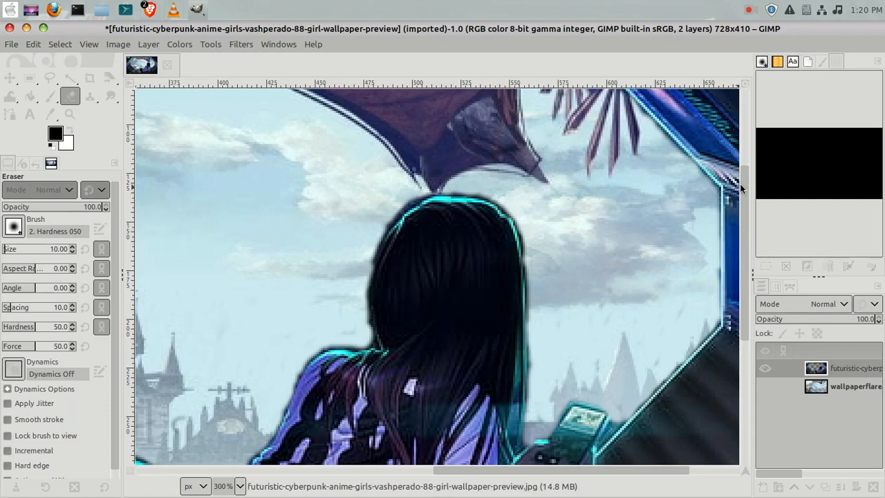
# Reduce the eraser size to 5 and erase the small leftover patch beside the girl's sleeve near the phone.
pyautogui.moveTo(744, 184); pyautogui.dragTo(753, 273)
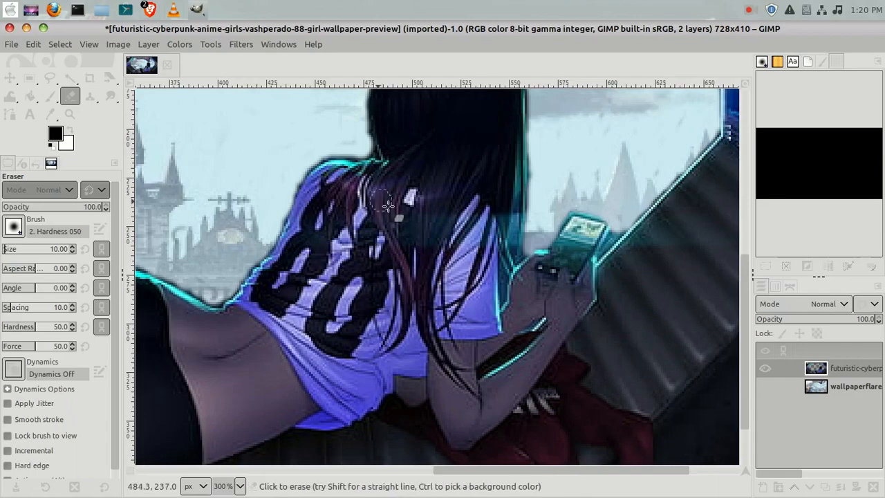
pyautogui.rightClick(456, 219)
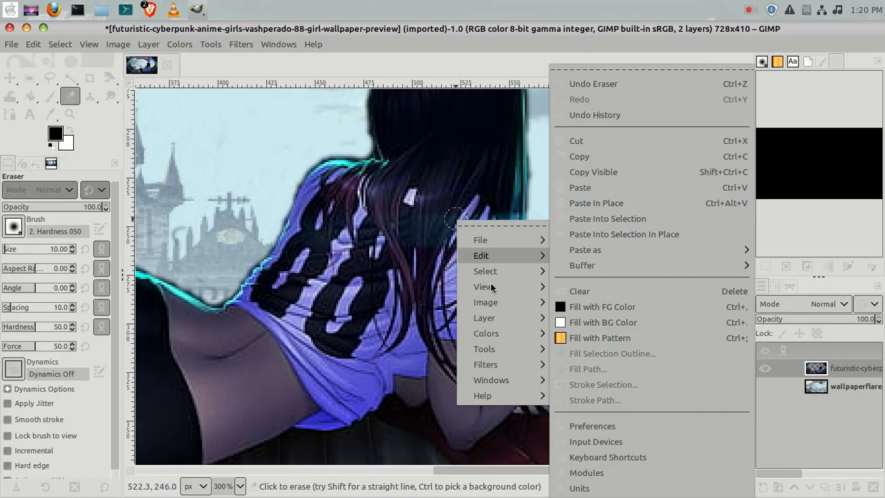
pyautogui.moveTo(496, 288)
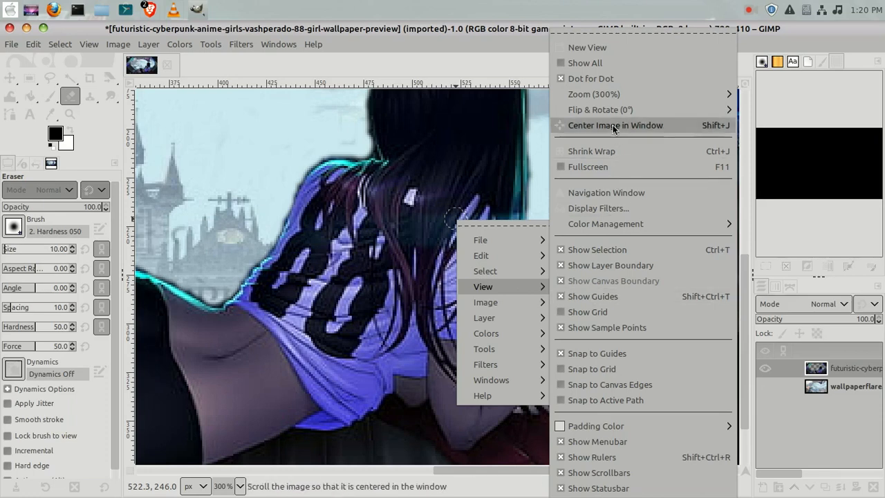
pyautogui.moveTo(619, 101)
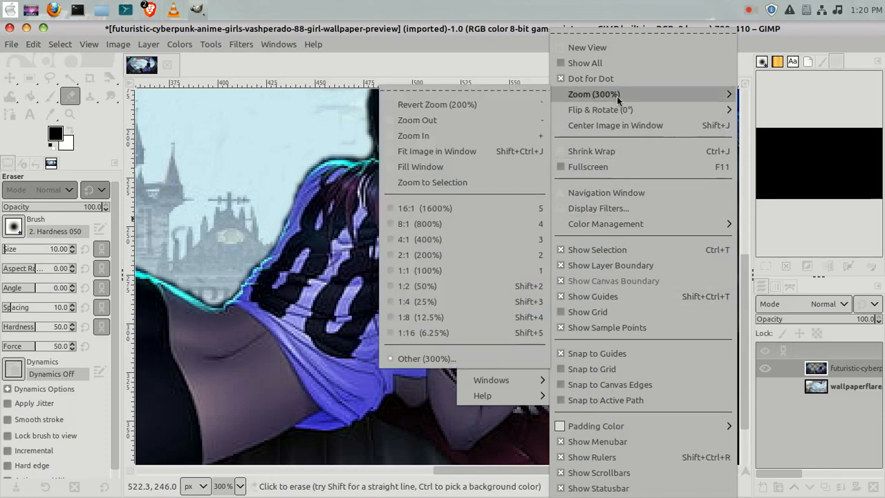
pyautogui.click(483, 134)
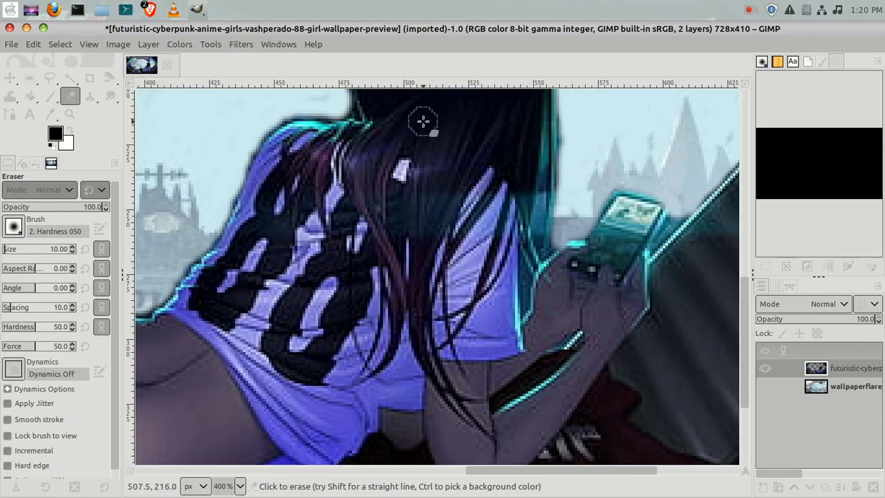
pyautogui.rightClick(451, 164)
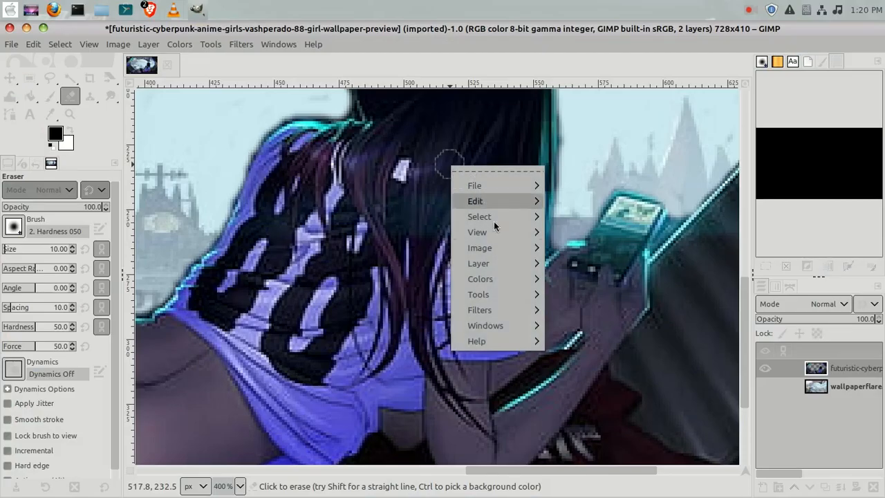
pyautogui.moveTo(504, 233)
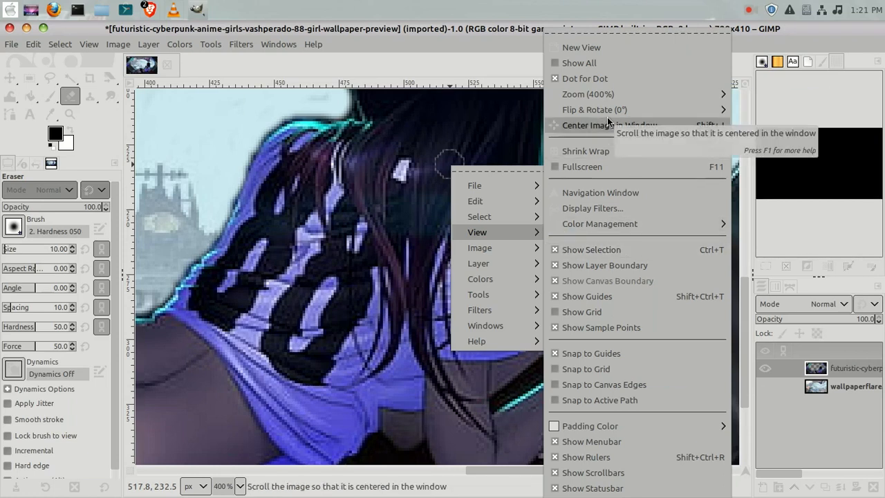
pyautogui.moveTo(608, 114)
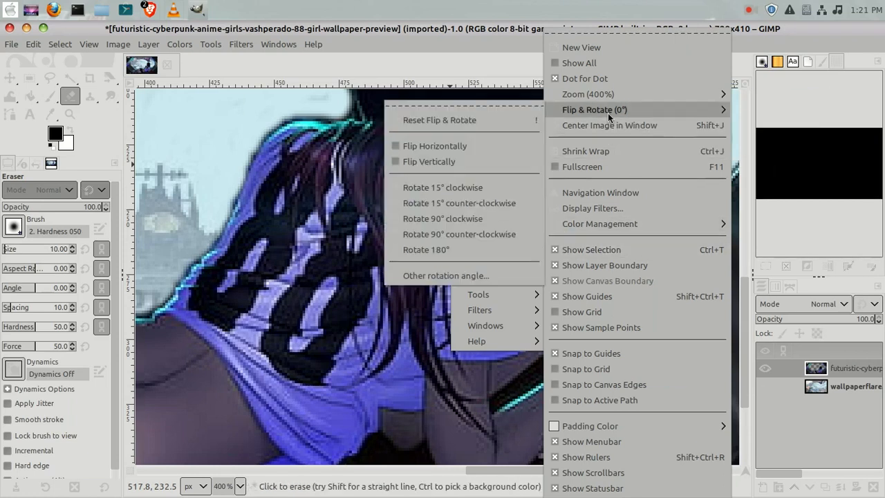
pyautogui.moveTo(581, 95)
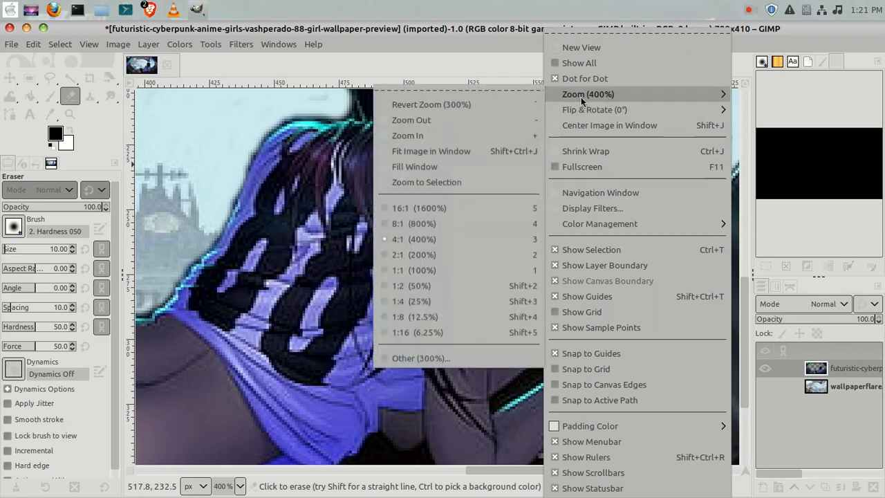
pyautogui.click(485, 137)
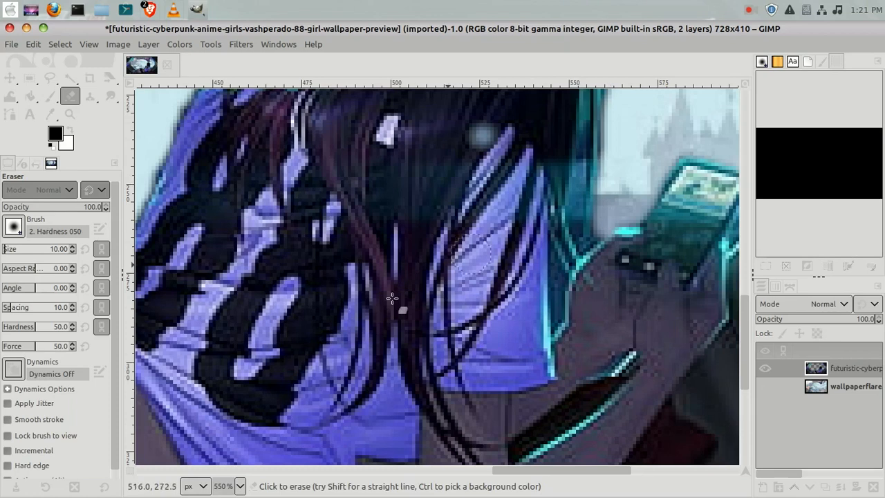
pyautogui.click(73, 252)
pyautogui.click(72, 252)
pyautogui.click(73, 252)
pyautogui.click(73, 252)
pyautogui.moveTo(557, 272); pyautogui.dragTo(557, 317)
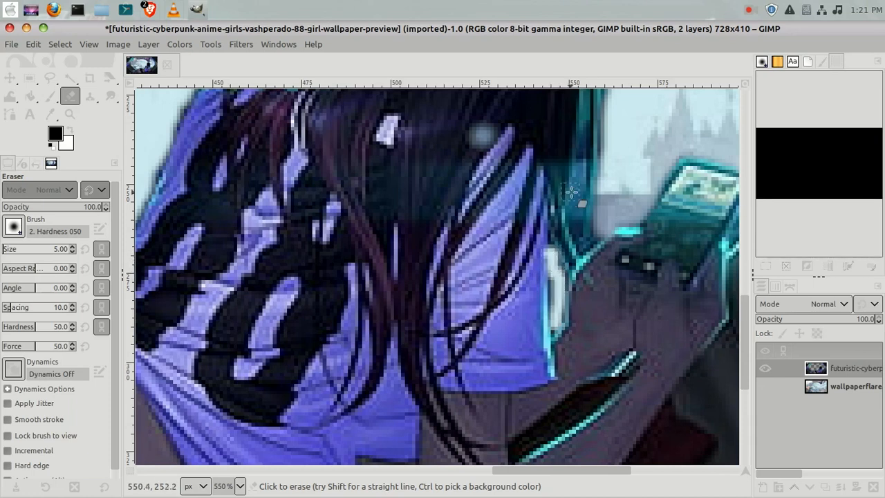
# Erase the narrow strip of old window between the girl's hair and the phone, undoing one misplaced stroke.
pyautogui.moveTo(581, 184); pyautogui.dragTo(578, 213)
pyautogui.moveTo(573, 202)
pyautogui.mouseDown()
pyautogui.moveTo(574, 170)
pyautogui.moveTo(587, 156)
pyautogui.moveTo(589, 220)
pyautogui.moveTo(582, 173)
pyautogui.moveTo(599, 147)
pyautogui.mouseUp()
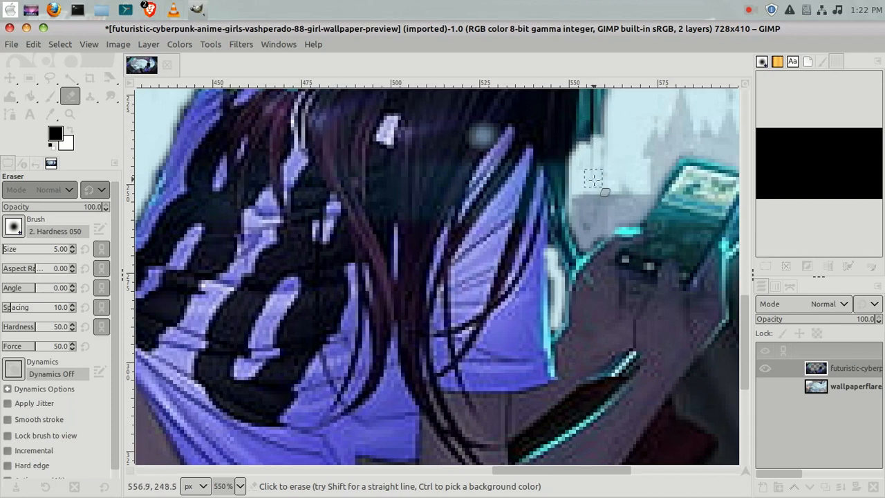
pyautogui.click(31, 44)
pyautogui.click(49, 63)
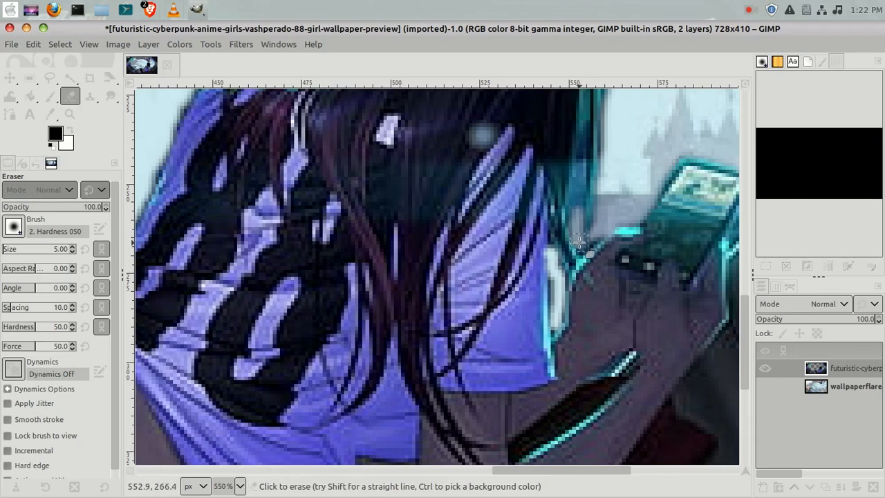
pyautogui.moveTo(577, 180); pyautogui.dragTo(577, 223)
pyautogui.moveTo(578, 186)
pyautogui.mouseDown()
pyautogui.moveTo(584, 137)
pyautogui.moveTo(579, 190)
pyautogui.moveTo(587, 126)
pyautogui.mouseUp()
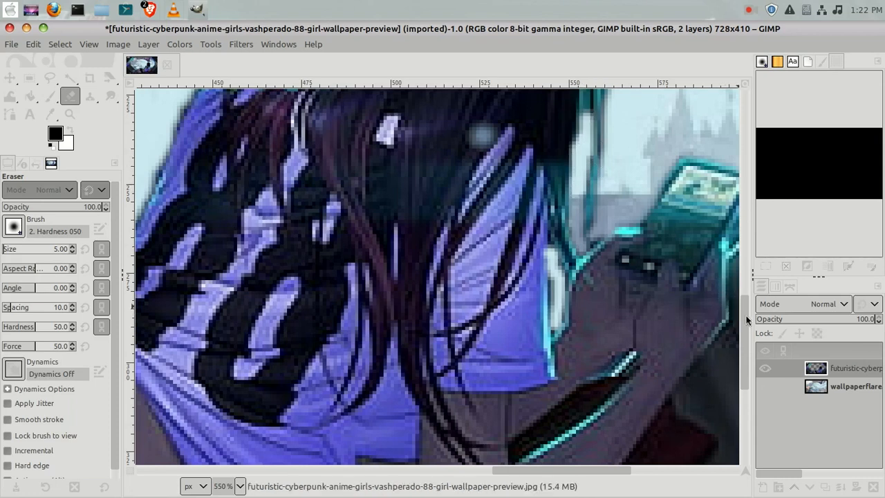
# Reduce the eraser size to 3 and erase along the right edge of the girl's hair.
pyautogui.moveTo(747, 327); pyautogui.dragTo(749, 285)
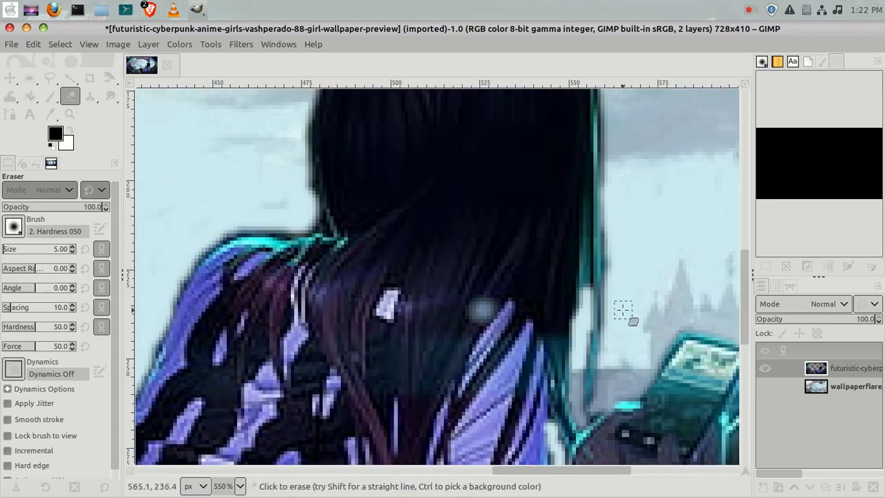
pyautogui.click(72, 254)
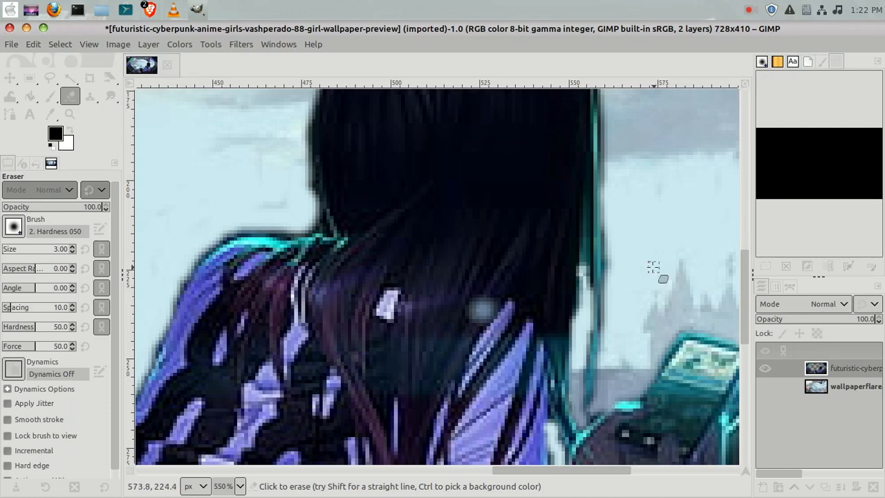
pyautogui.moveTo(585, 270); pyautogui.dragTo(593, 350)
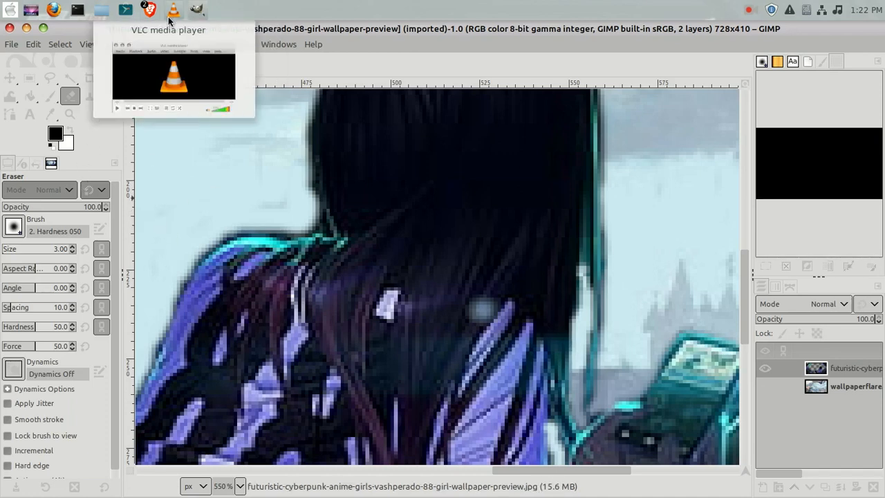
# Zoom out step by step to 100% to inspect the whole composited image.
pyautogui.rightClick(442, 217)
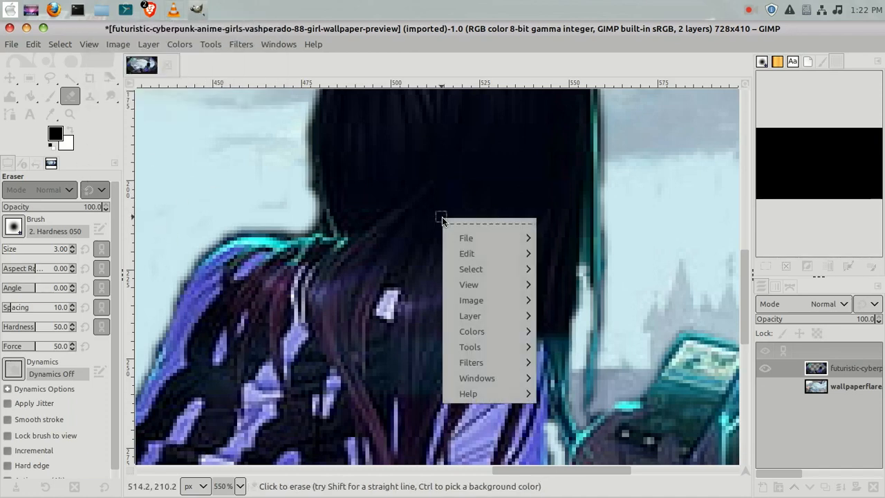
pyautogui.moveTo(494, 257)
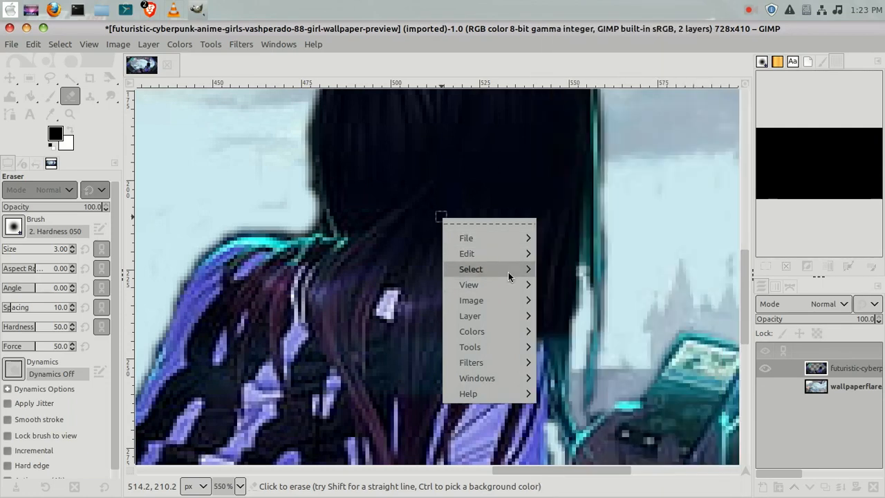
pyautogui.moveTo(508, 287)
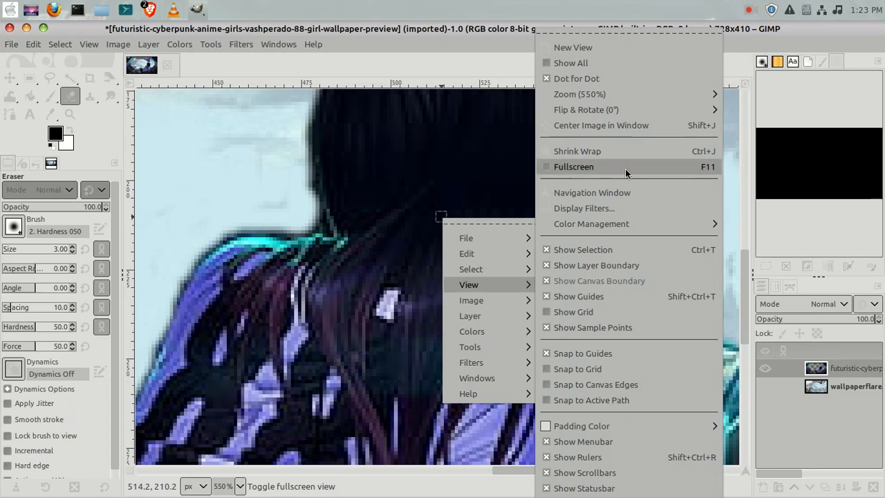
pyautogui.moveTo(627, 95)
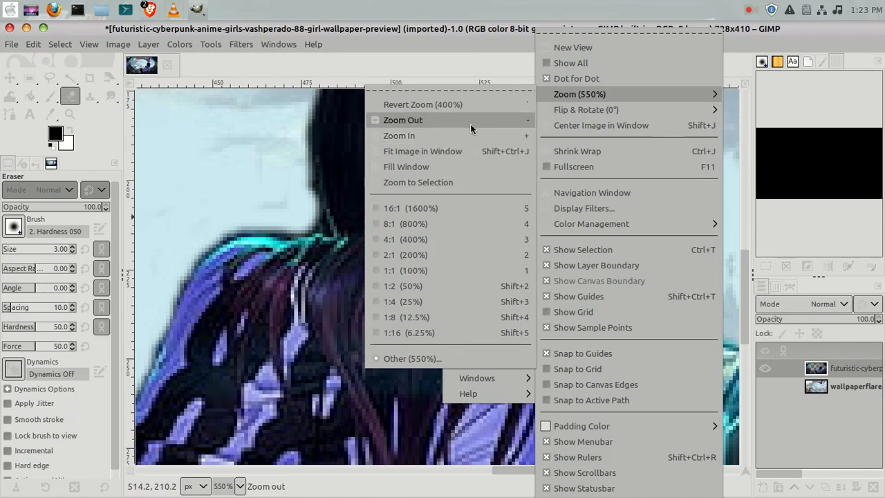
pyautogui.click(427, 123)
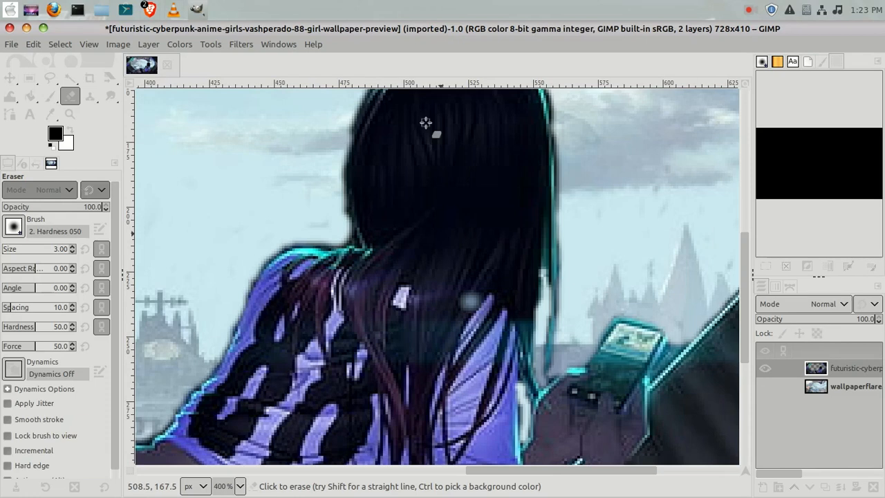
pyautogui.rightClick(274, 166)
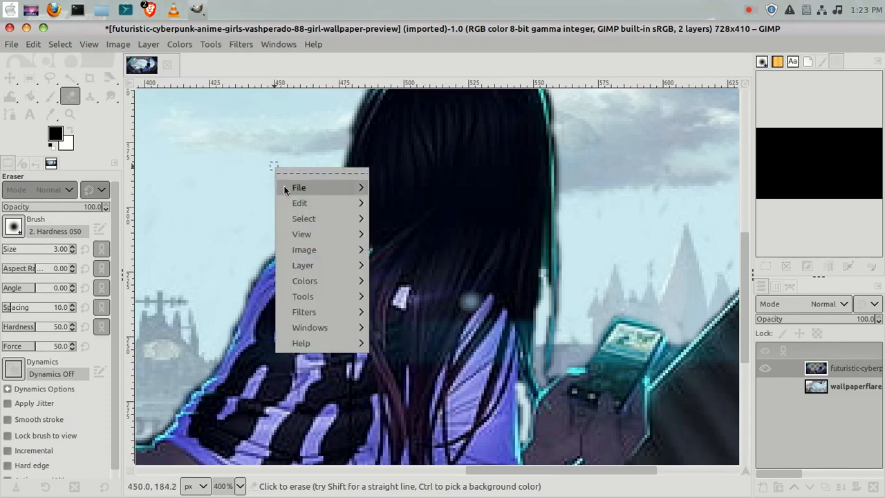
pyautogui.moveTo(302, 234)
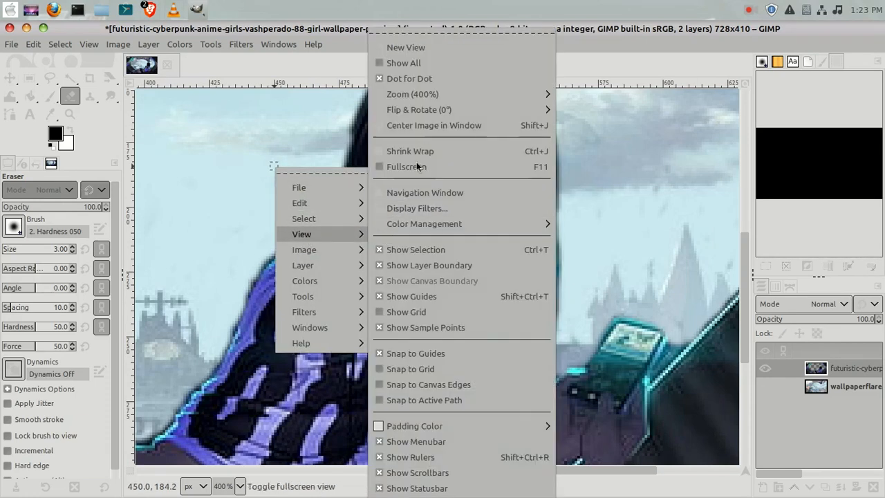
pyautogui.moveTo(433, 228)
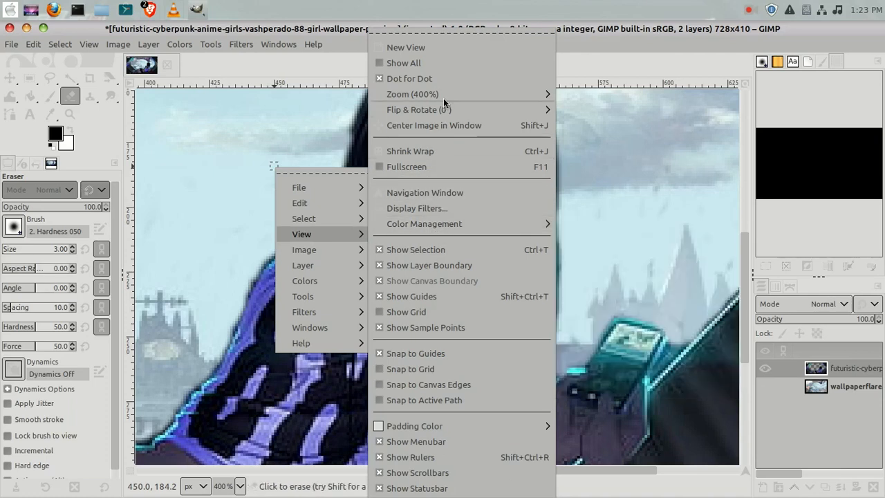
pyautogui.moveTo(443, 94)
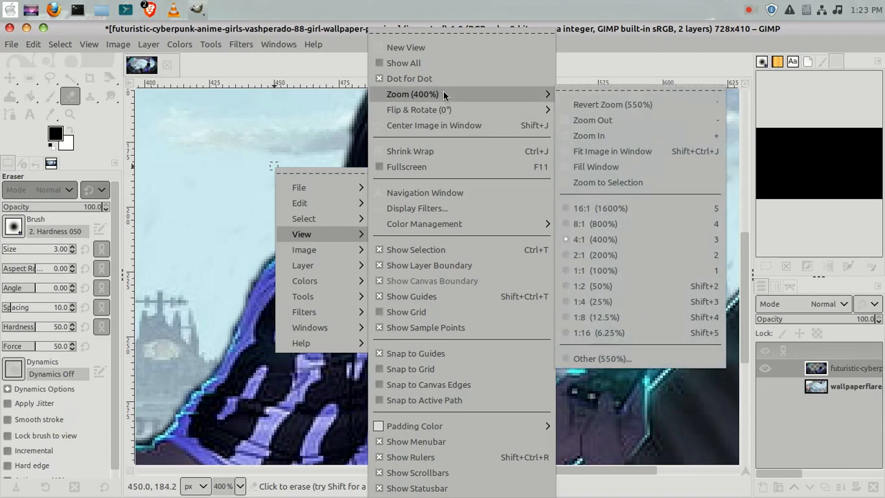
pyautogui.click(628, 123)
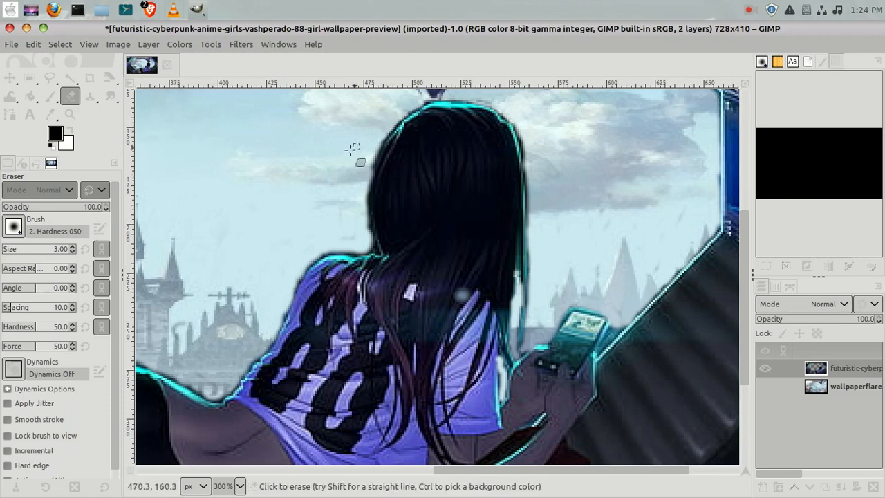
pyautogui.rightClick(318, 191)
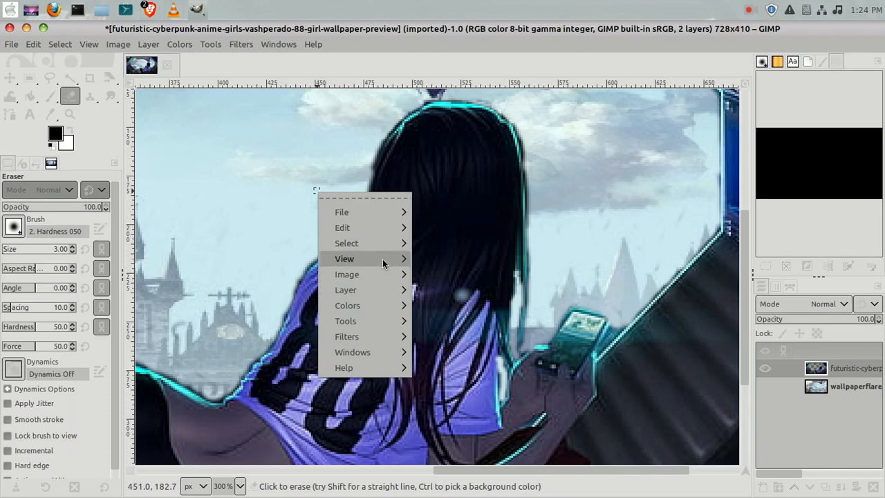
pyautogui.moveTo(383, 263)
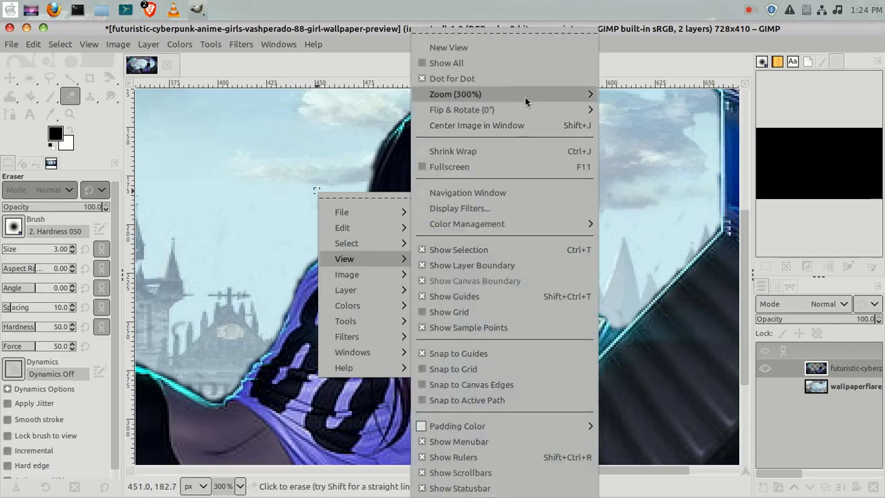
pyautogui.moveTo(526, 98)
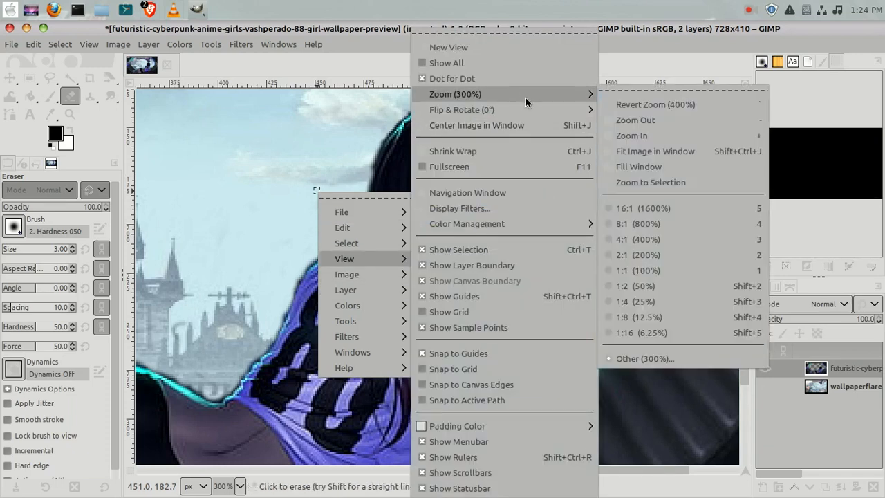
pyautogui.click(635, 120)
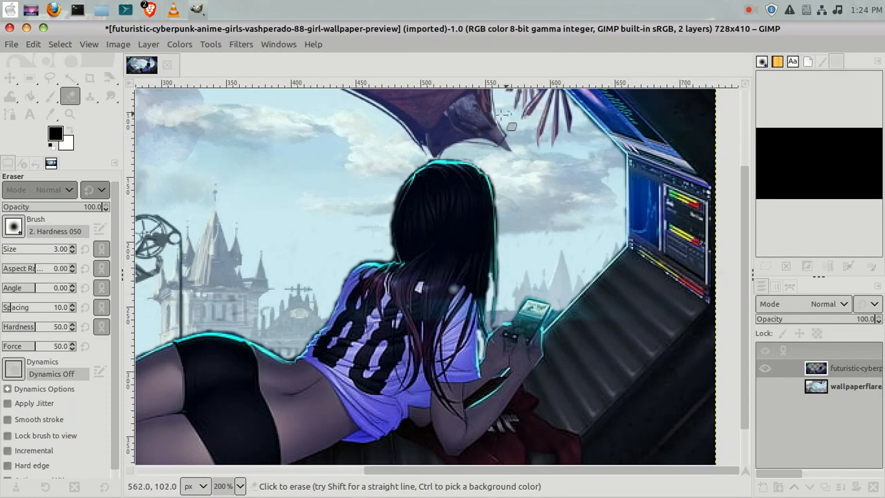
pyautogui.rightClick(391, 204)
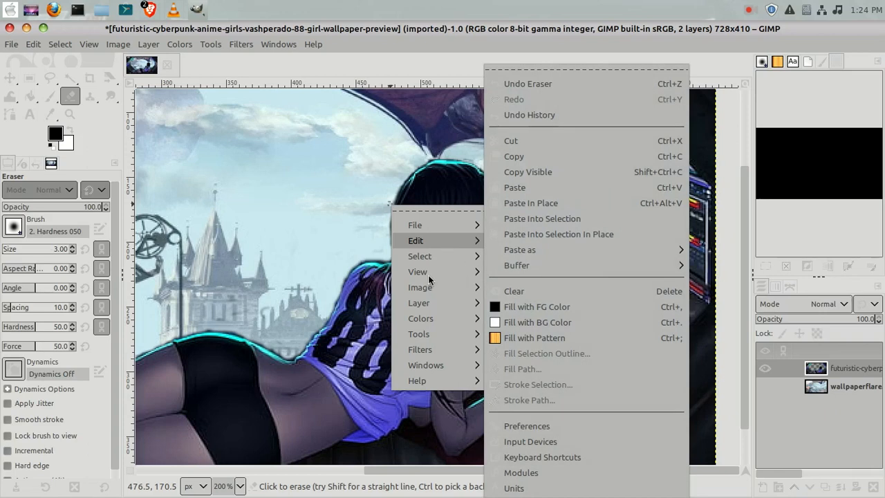
pyautogui.moveTo(429, 276)
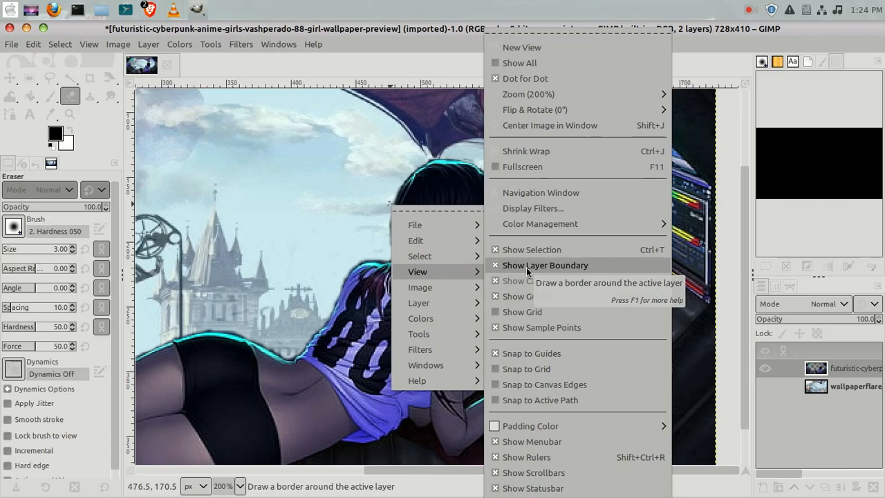
pyautogui.moveTo(572, 99)
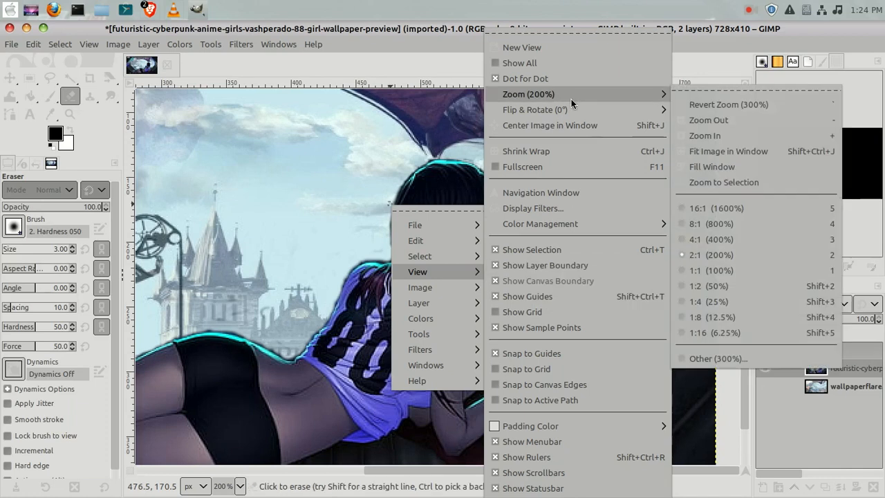
pyautogui.click(707, 120)
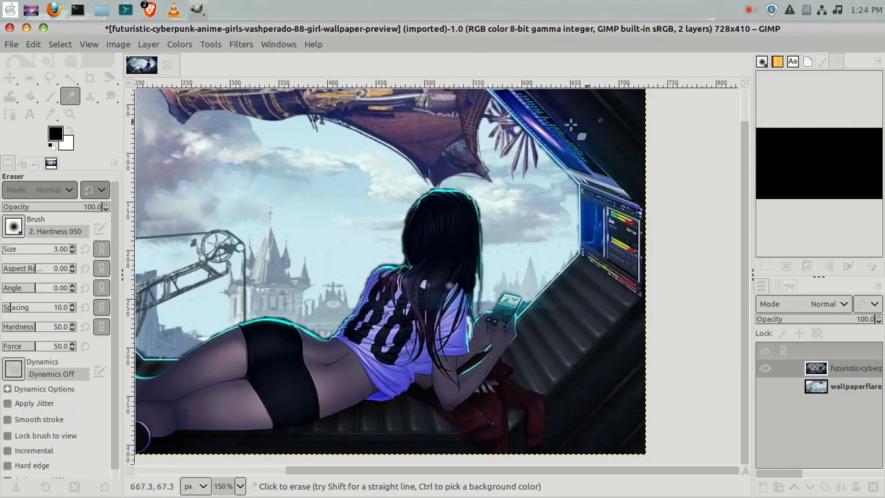
pyautogui.rightClick(411, 227)
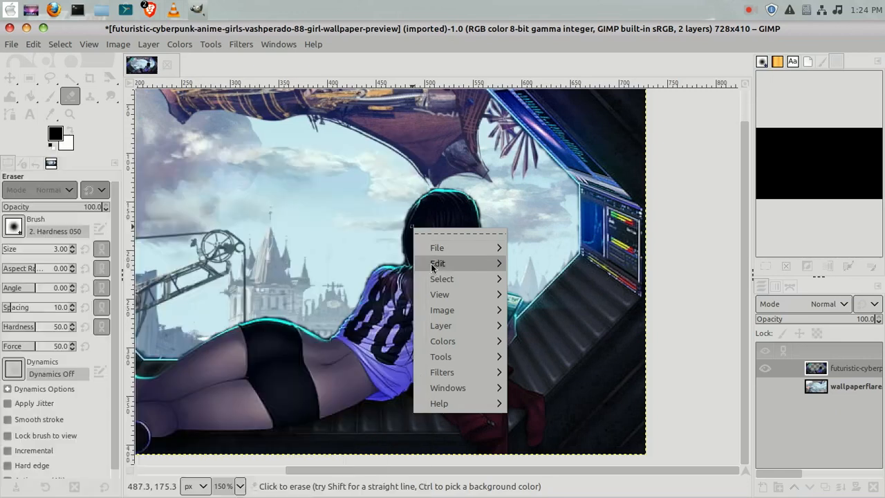
pyautogui.moveTo(439, 298)
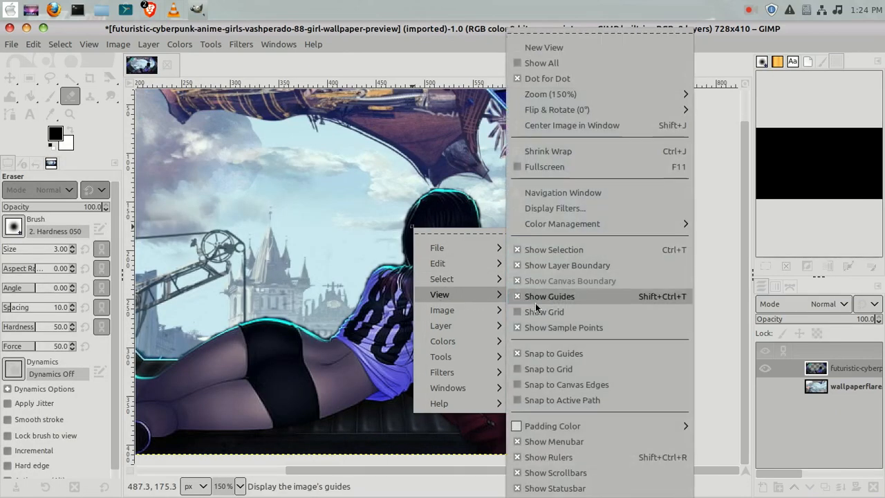
pyautogui.moveTo(572, 101)
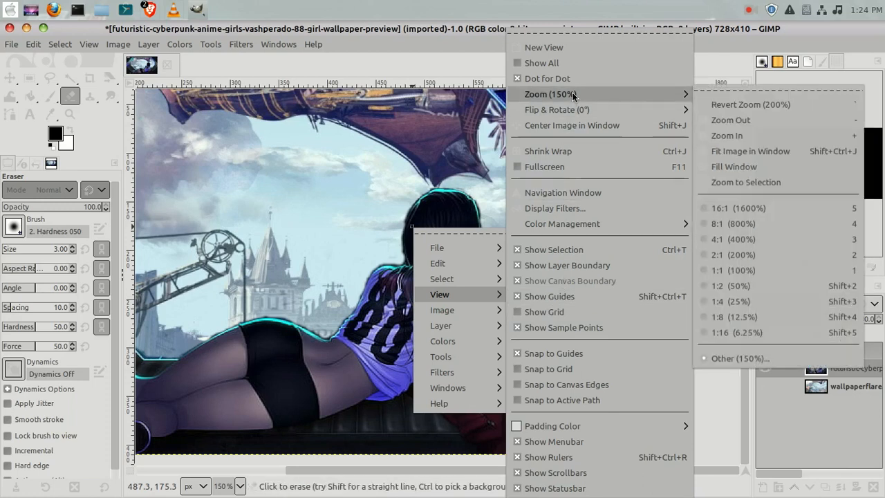
pyautogui.click(730, 123)
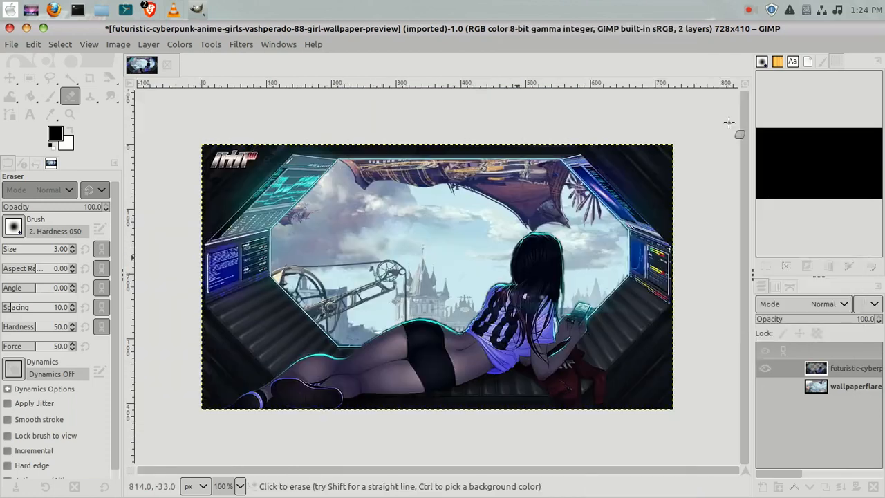
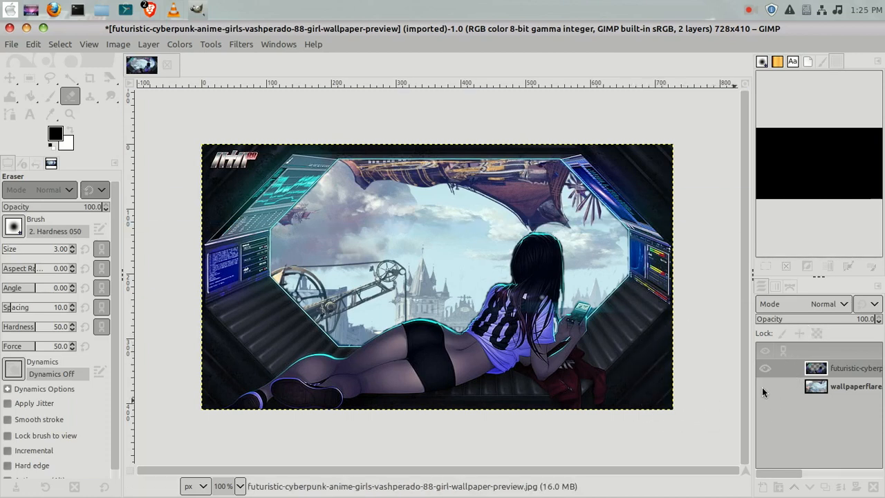
# Scale the underlying wallpaper layer down to 662 × 497 pixels.
pyautogui.rightClick(829, 390)
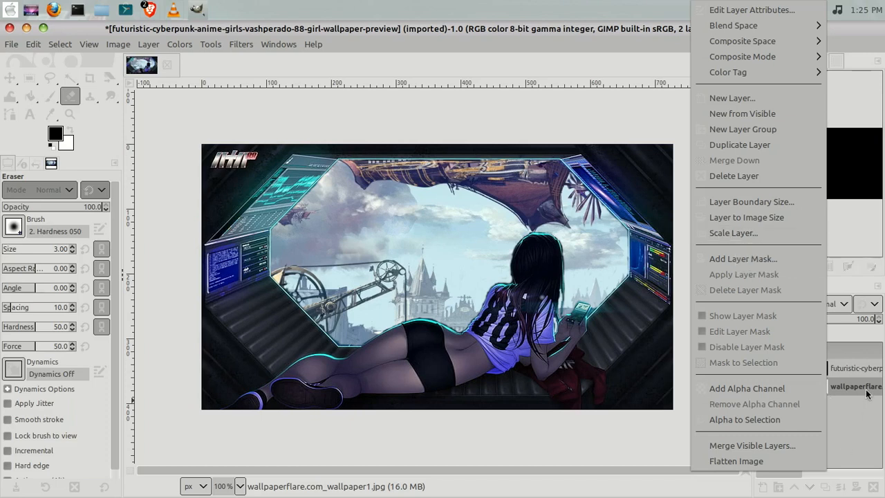
pyautogui.click(745, 233)
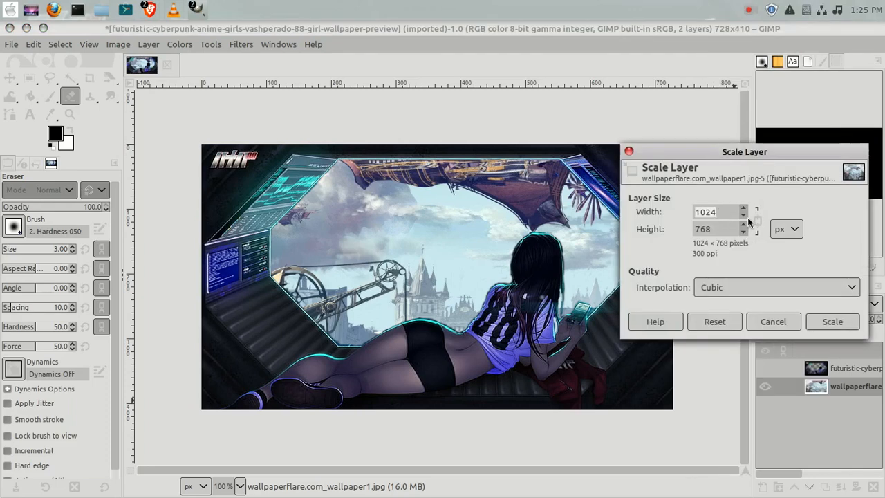
pyautogui.click(745, 217)
pyautogui.click(744, 218)
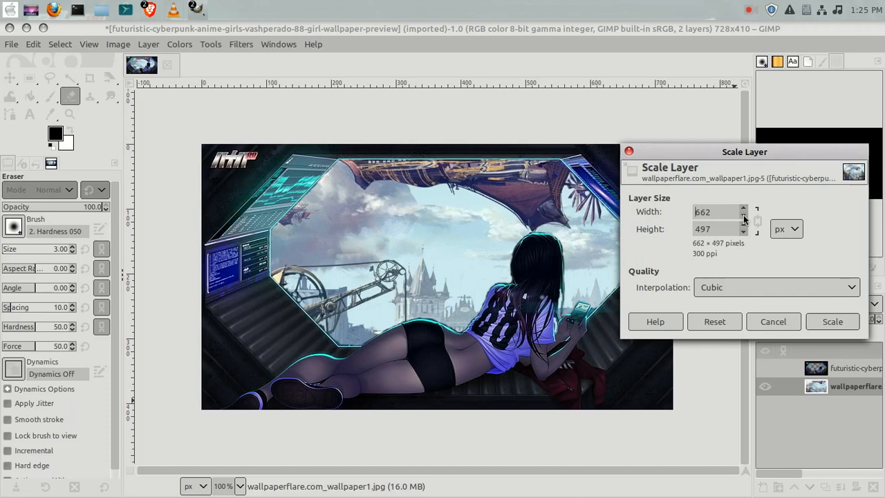
pyautogui.click(829, 322)
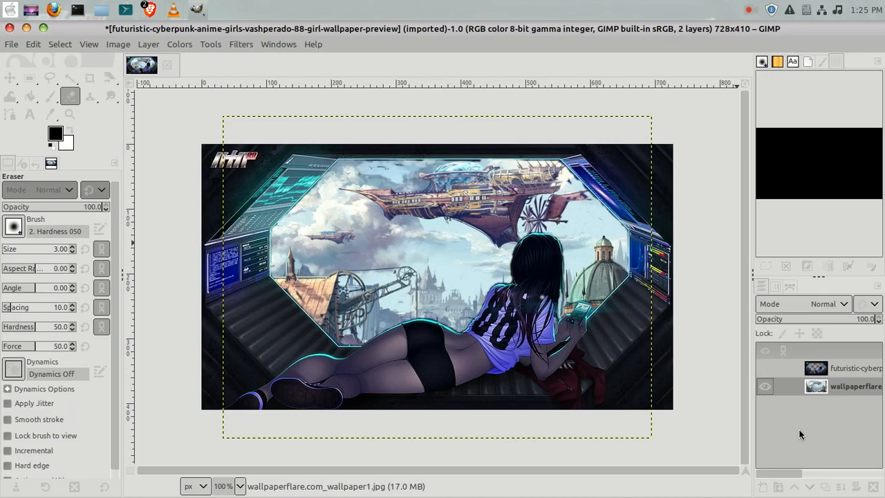
# Scale the wallpaper layer further down to 570 × 428 pixels.
pyautogui.rightClick(821, 387)
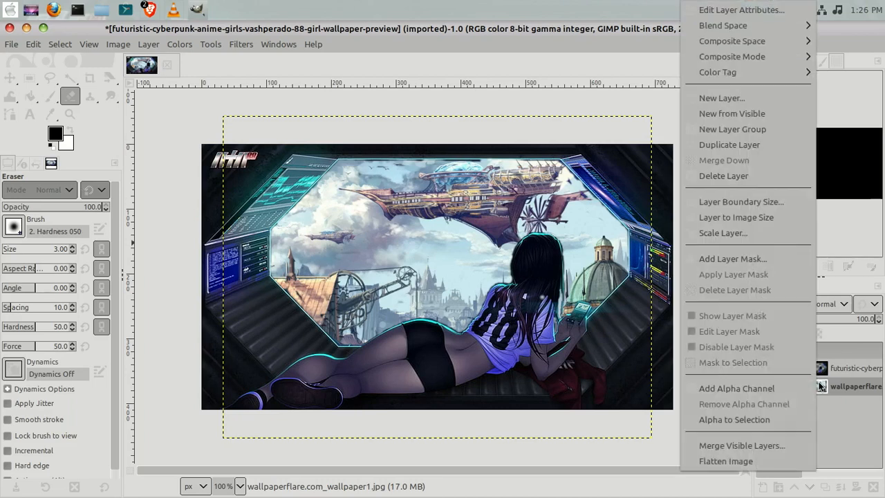
pyautogui.click(733, 233)
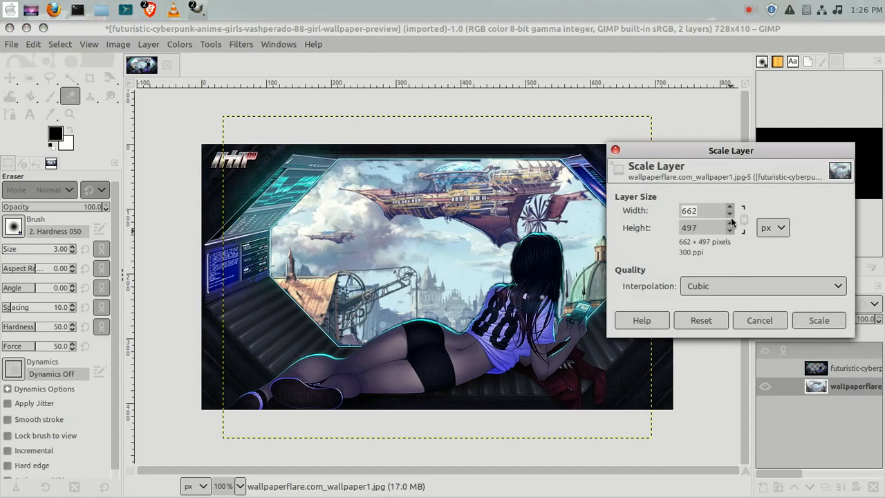
pyautogui.click(729, 215)
pyautogui.click(818, 320)
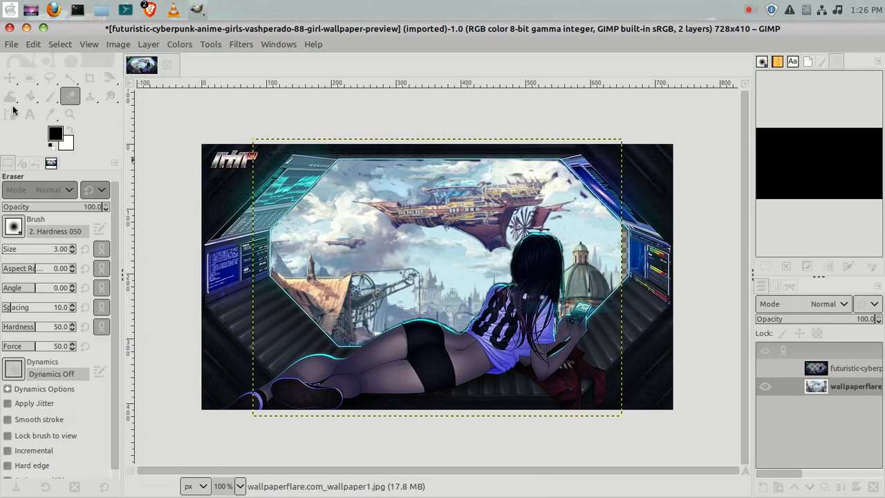
# Move the wallpaper layer slightly to the right with the Move tool.
pyautogui.click(11, 79)
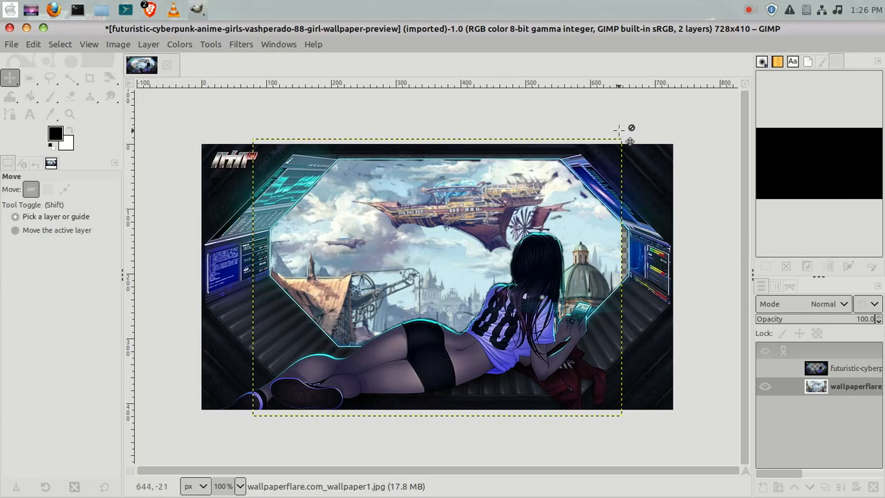
pyautogui.moveTo(619, 138)
pyautogui.mouseDown()
pyautogui.moveTo(636, 138)
pyautogui.moveTo(627, 137)
pyautogui.mouseUp()
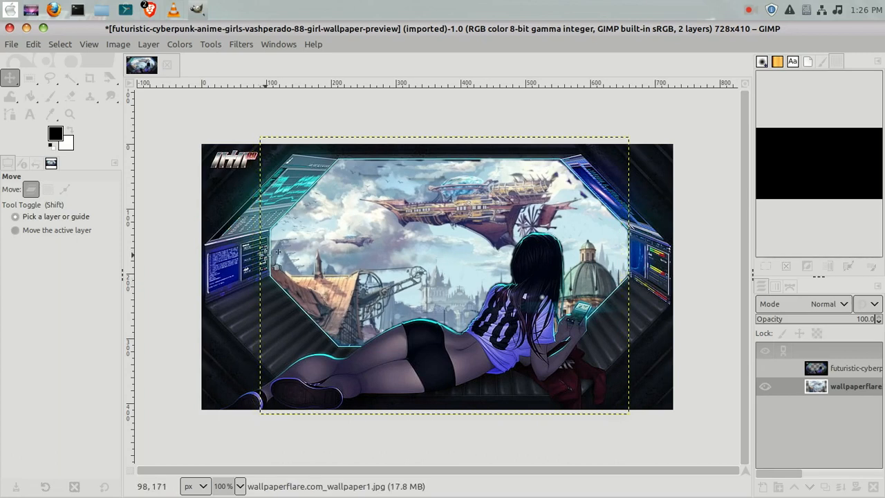
# Scale the wallpaper layer down to 564 × 423 pixels.
pyautogui.rightClick(840, 385)
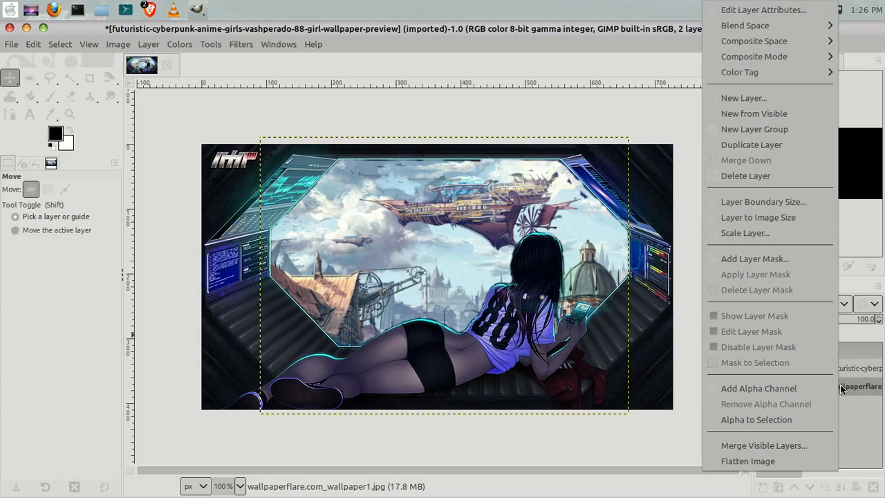
pyautogui.click(739, 233)
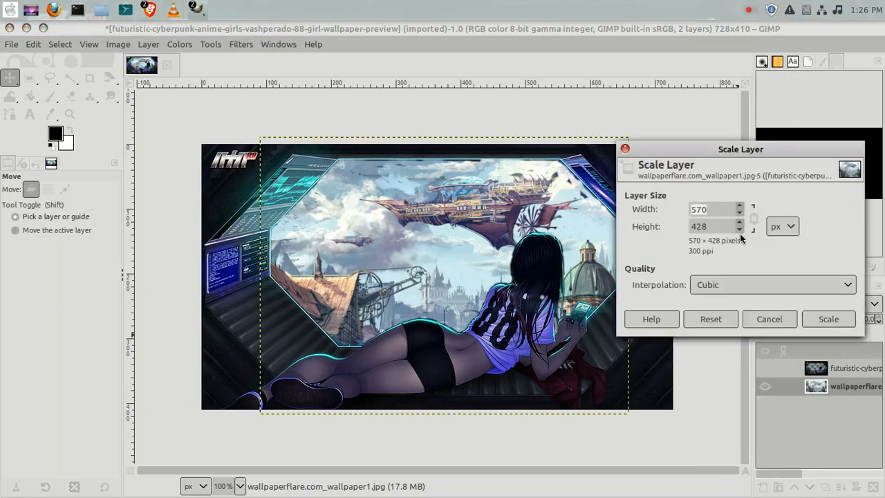
pyautogui.click(741, 214)
pyautogui.click(829, 319)
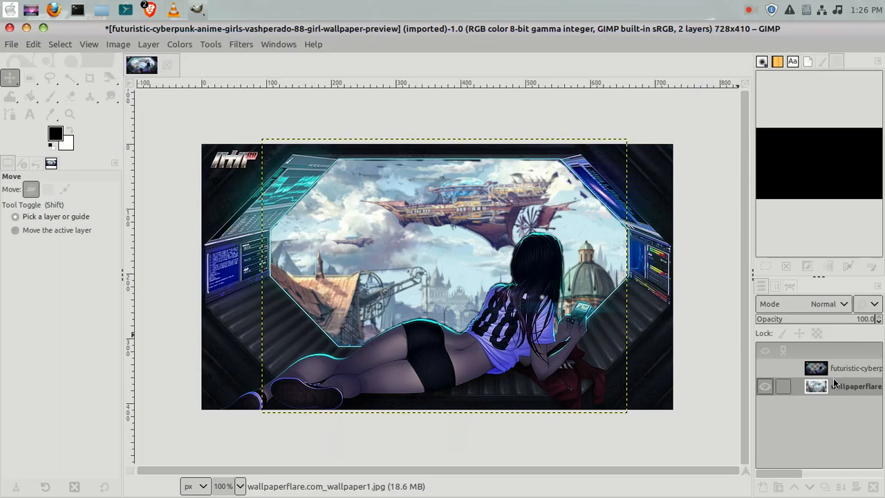
# Scale the wallpaper layer down to 550 × 413 pixels.
pyautogui.rightClick(833, 388)
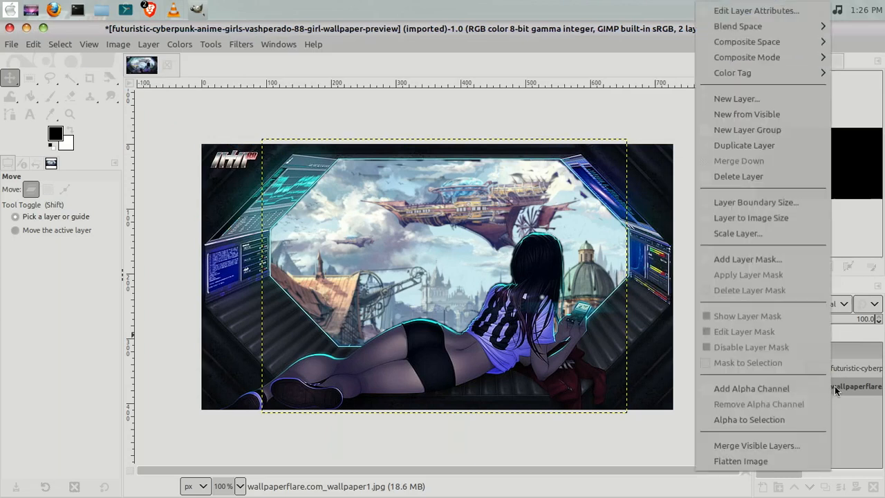
pyautogui.click(767, 239)
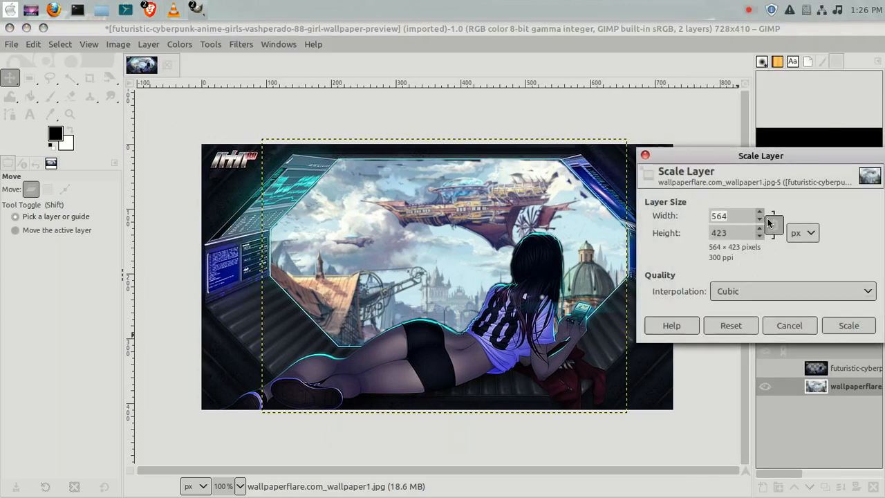
pyautogui.click(760, 220)
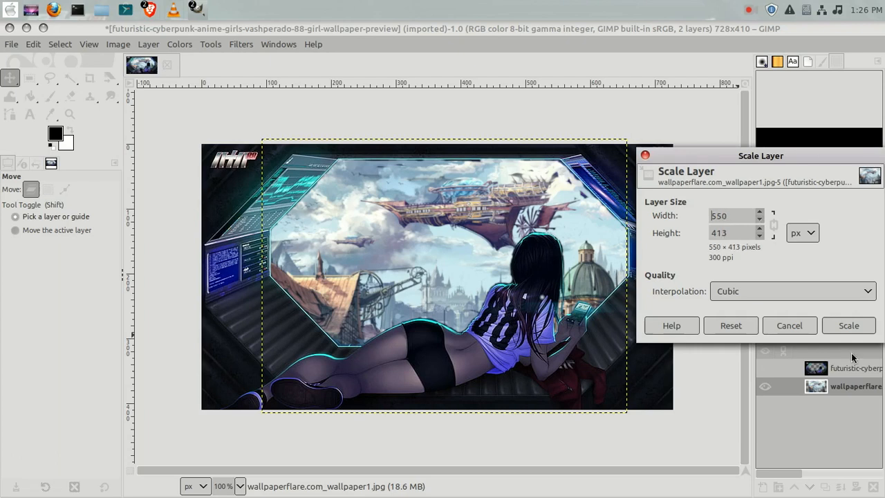
pyautogui.click(845, 325)
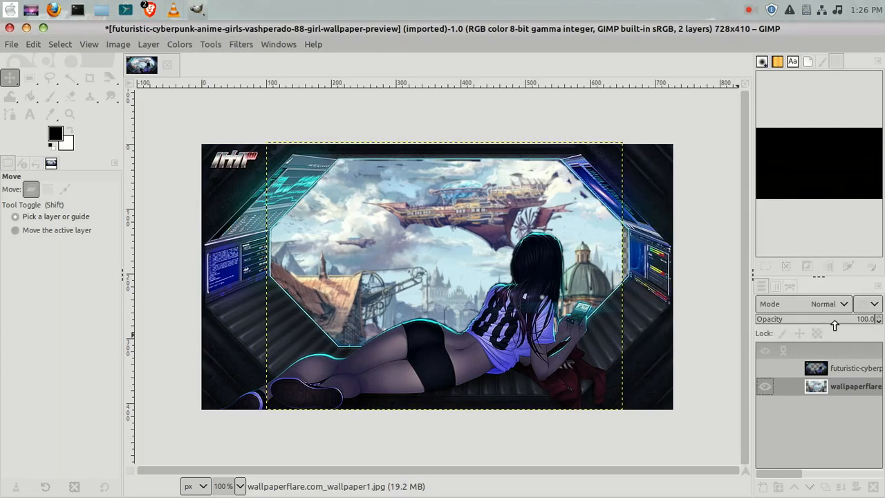
pyautogui.moveTo(502, 295)
pyautogui.mouseDown()
pyautogui.moveTo(513, 290)
pyautogui.moveTo(503, 295)
pyautogui.mouseUp()
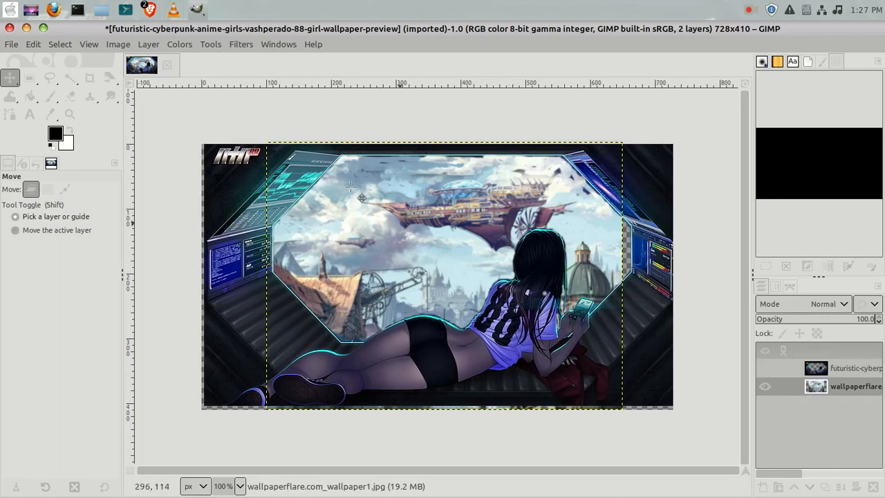
pyautogui.click(29, 46)
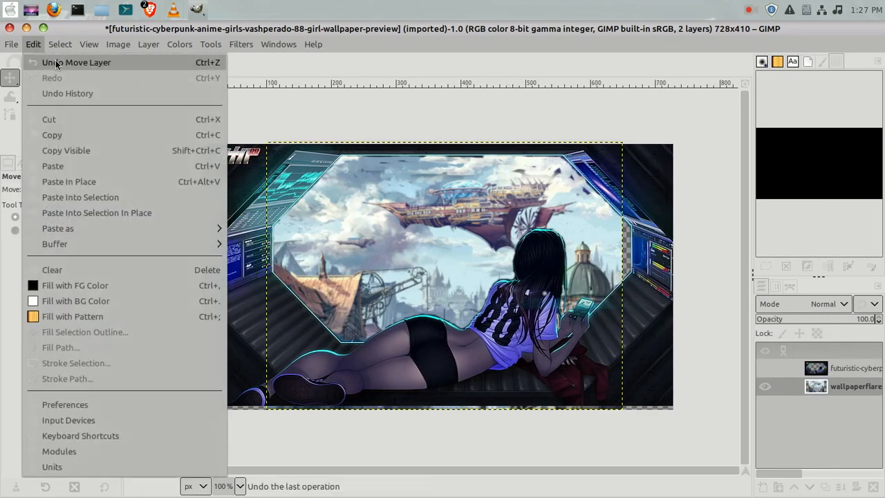
pyautogui.click(55, 63)
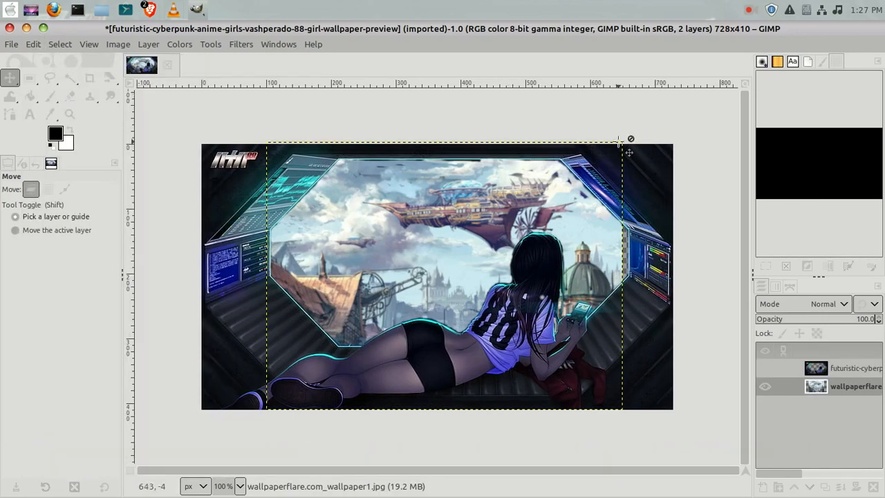
# Shift the wallpaper layer slightly further right to align with the window frame.
pyautogui.moveTo(620, 143); pyautogui.dragTo(628, 145)
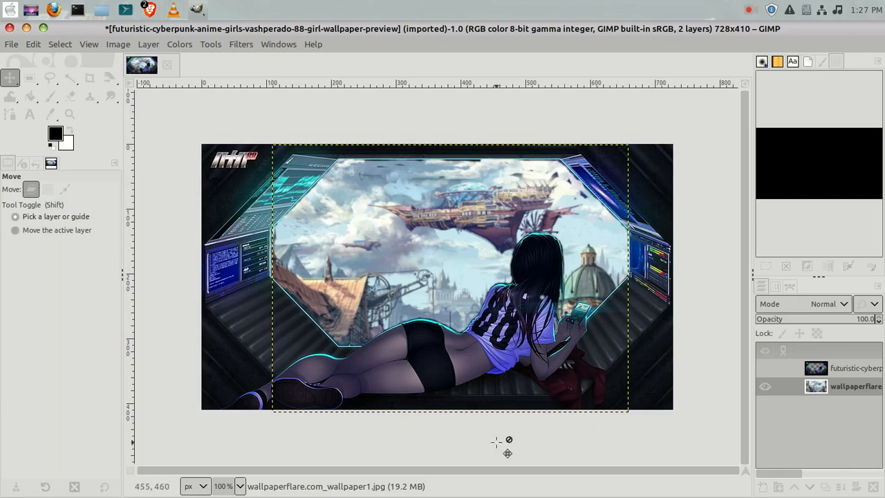
pyautogui.click(629, 147)
pyautogui.moveTo(628, 147); pyautogui.dragTo(629, 157)
pyautogui.hotkey('ctrl', 'z')
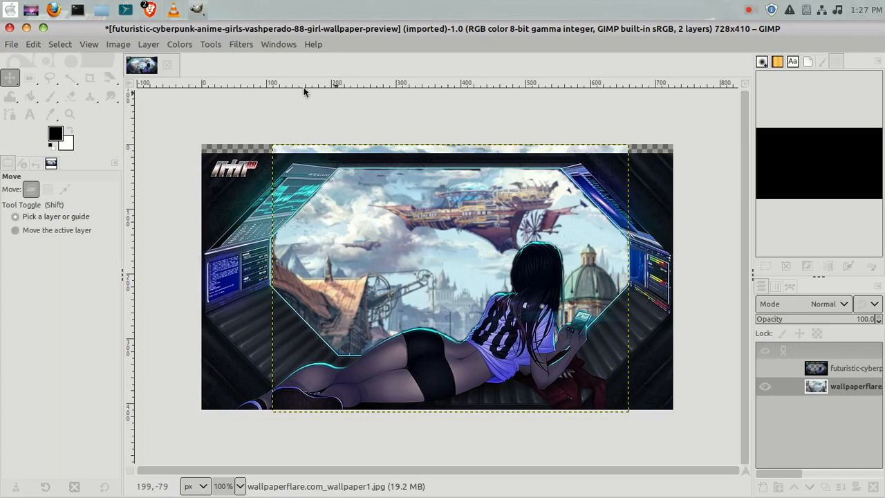
pyautogui.click(33, 45)
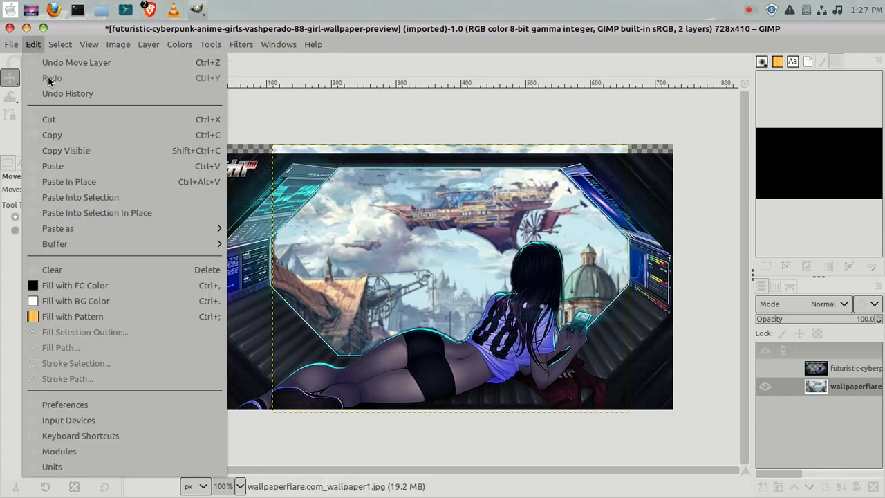
pyautogui.click(57, 63)
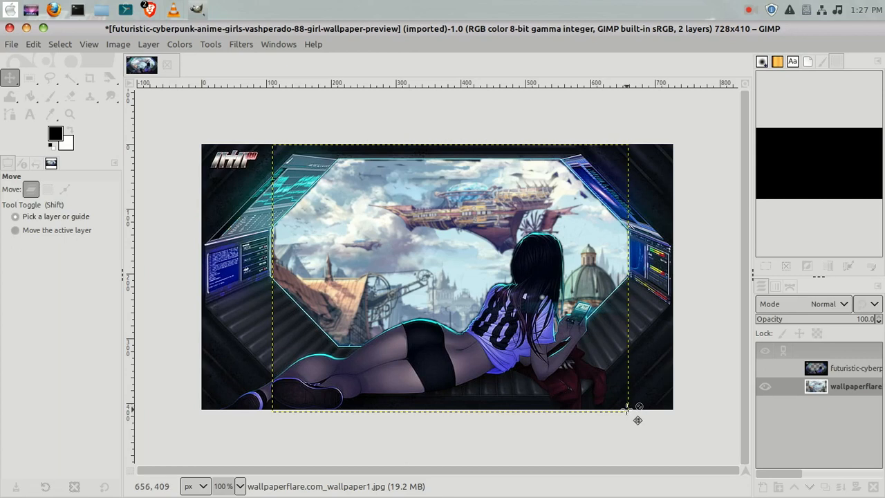
# Move the wallpaper layer up and slightly left so the airship sits within the window.
pyautogui.moveTo(451, 219); pyautogui.dragTo(436, 204)
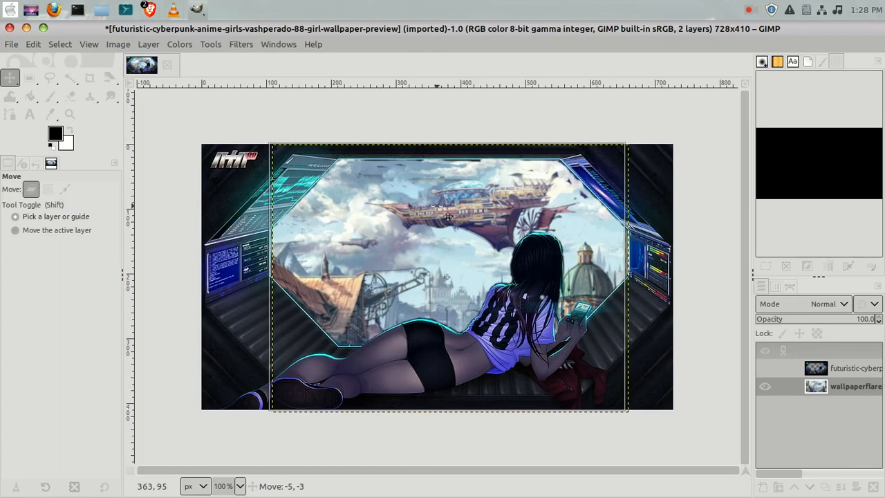
pyautogui.moveTo(449, 217); pyautogui.dragTo(440, 191)
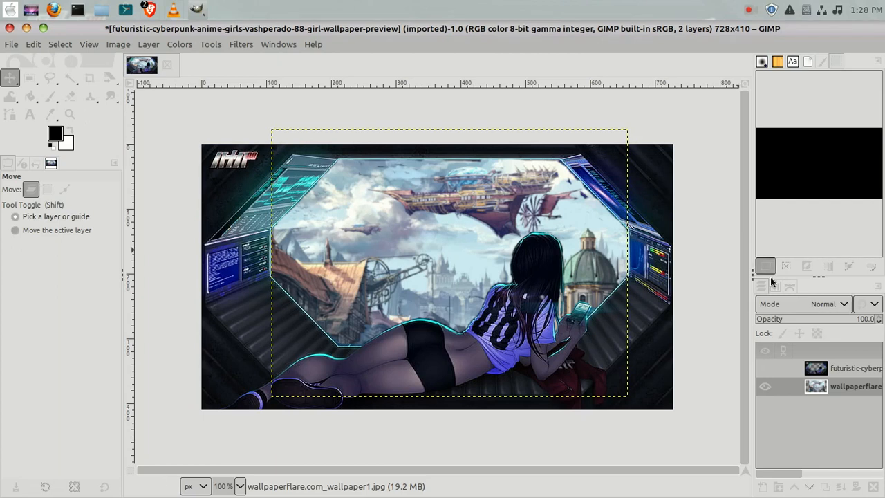
# Select the top artwork layer with the Eraser and erase small leftover specks in the sky near the airship.
pyautogui.click(828, 372)
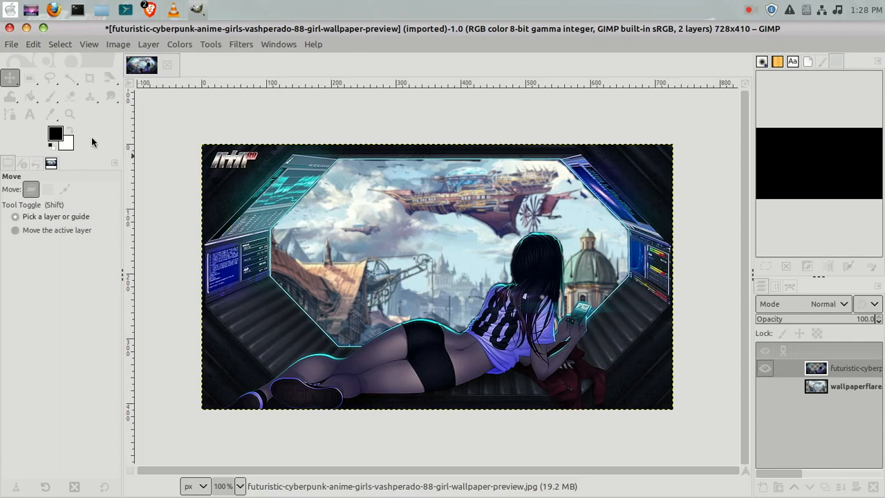
pyautogui.click(70, 97)
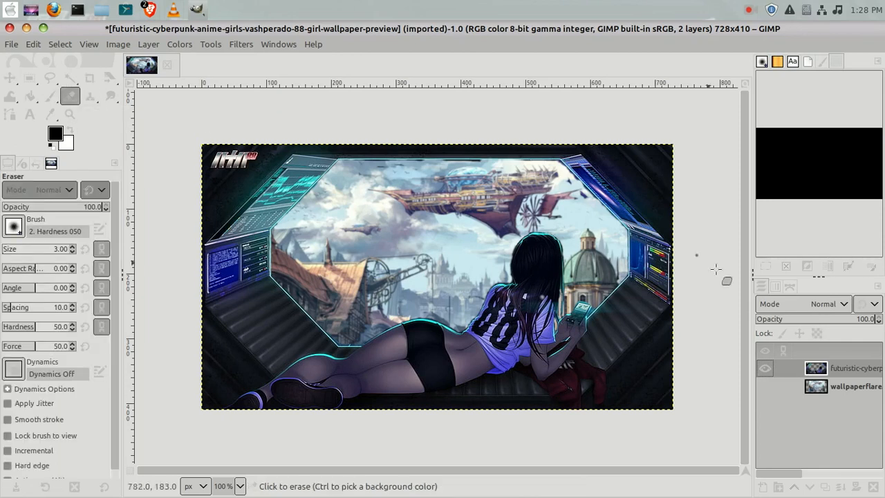
pyautogui.rightClick(843, 368)
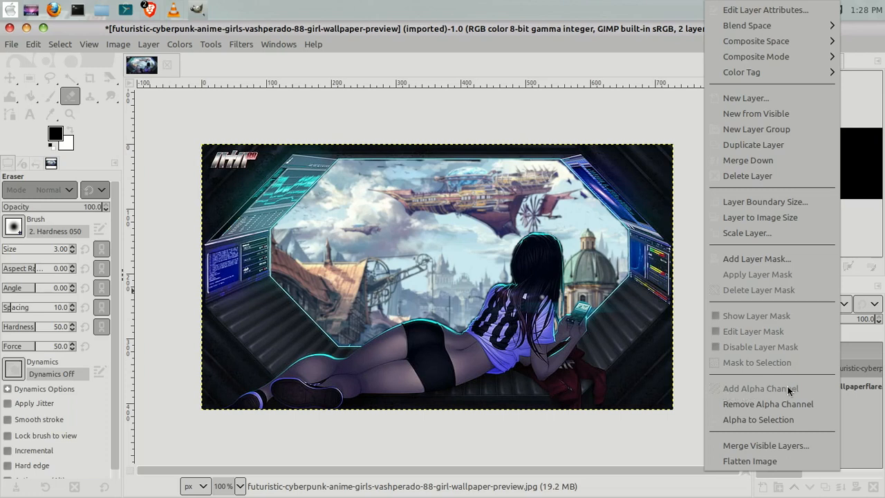
pyautogui.click(531, 199)
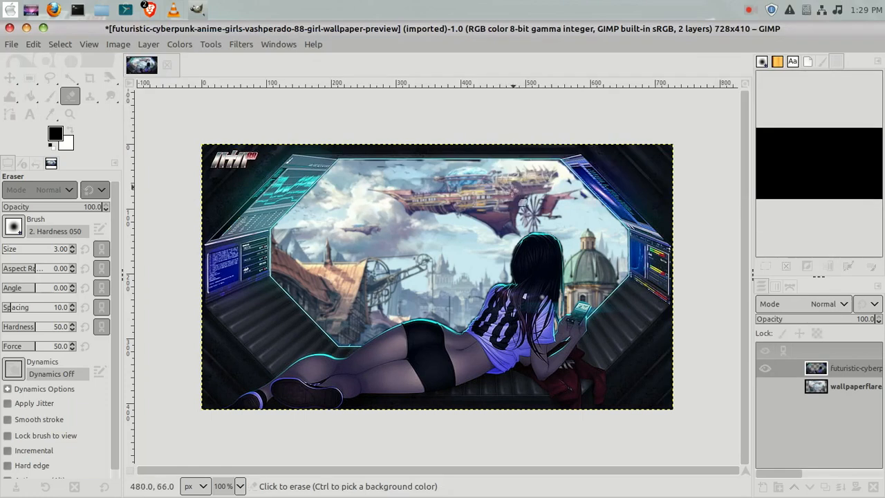
pyautogui.click(563, 197)
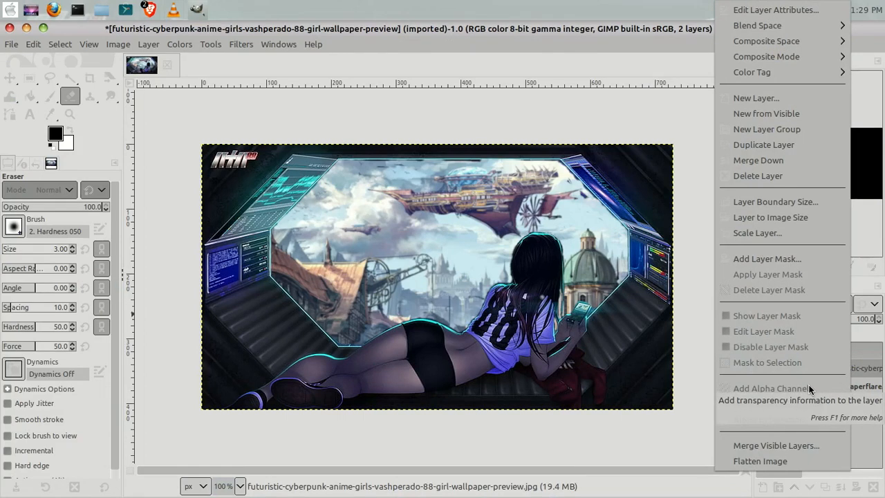
pyautogui.click(654, 173)
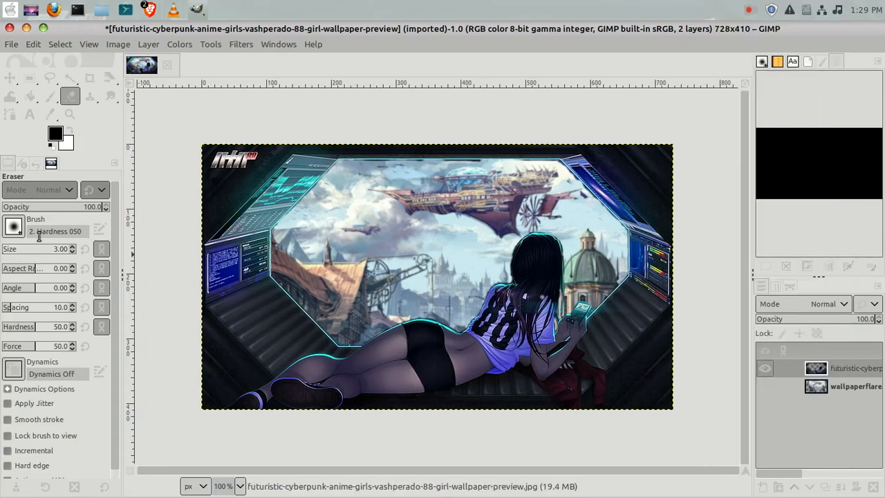
pyautogui.rightClick(818, 371)
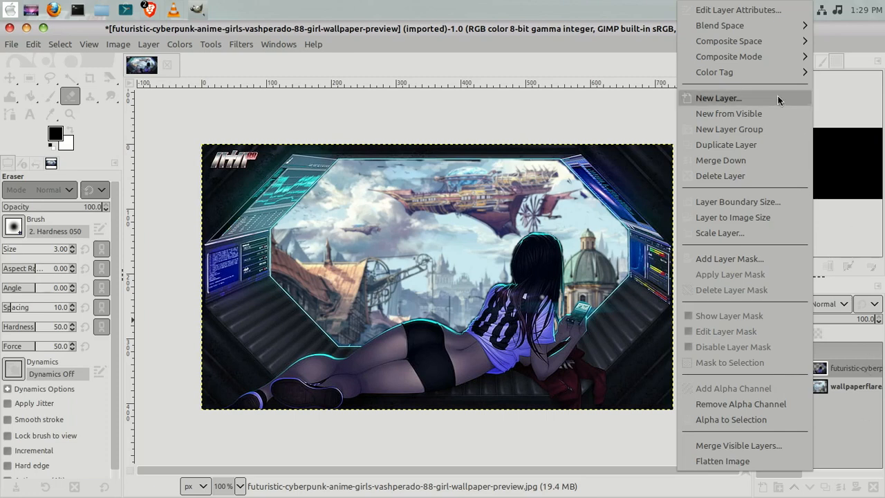
pyautogui.click(553, 125)
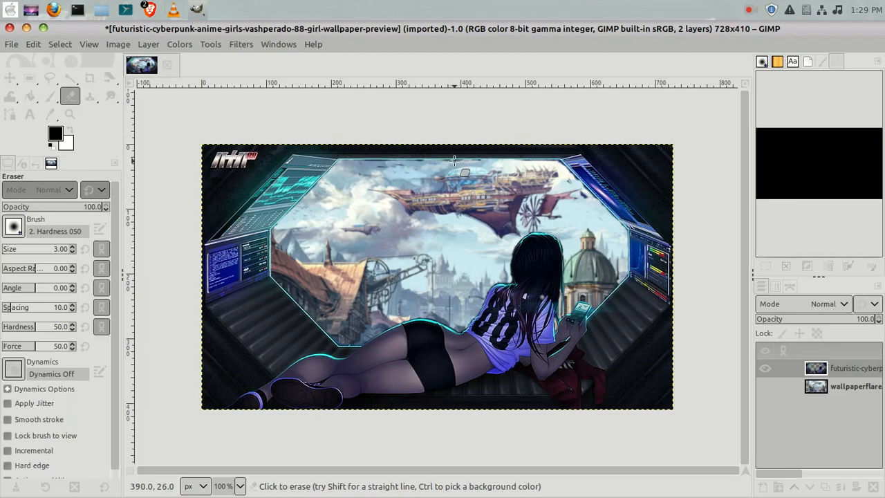
# Set the eraser size to 38 and erase a leftover spot in the sky above the airship on the top layer.
pyautogui.click(73, 247)
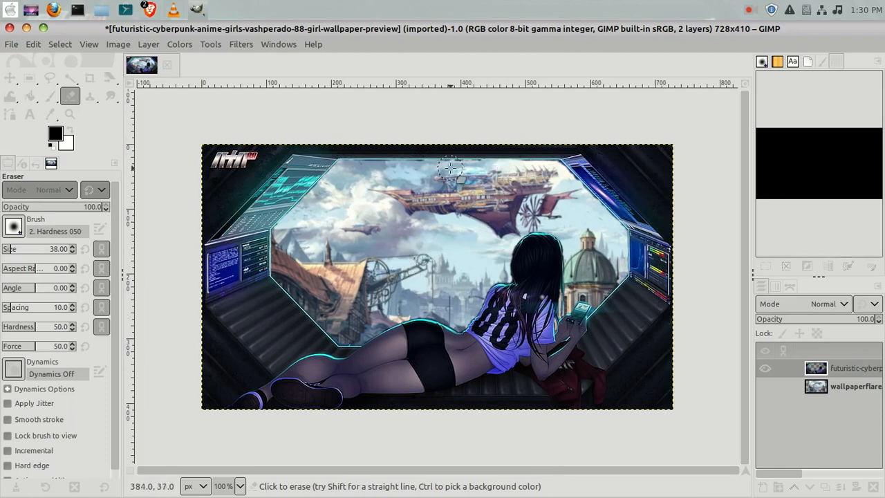
pyautogui.moveTo(455, 167); pyautogui.dragTo(470, 169)
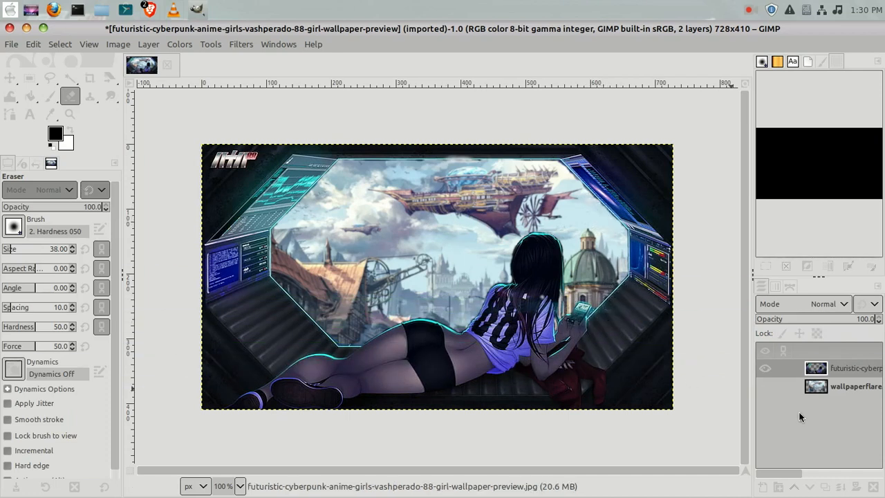
pyautogui.click(859, 389)
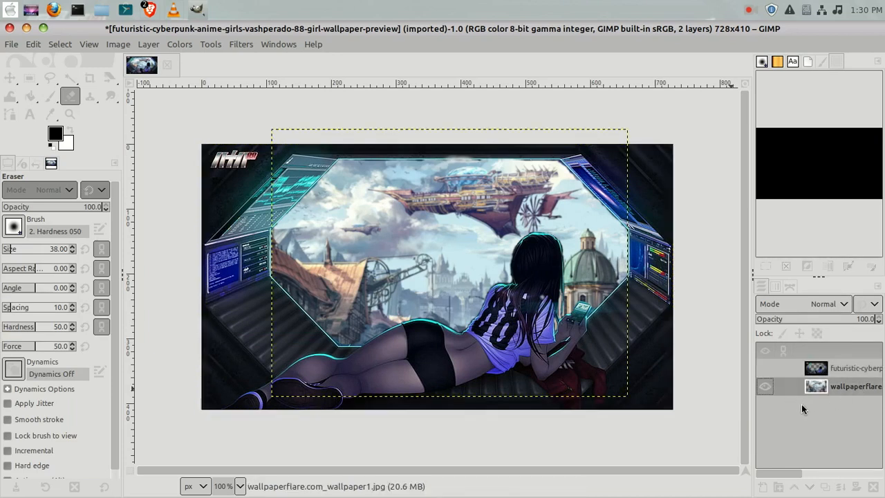
pyautogui.moveTo(458, 239); pyautogui.dragTo(448, 271)
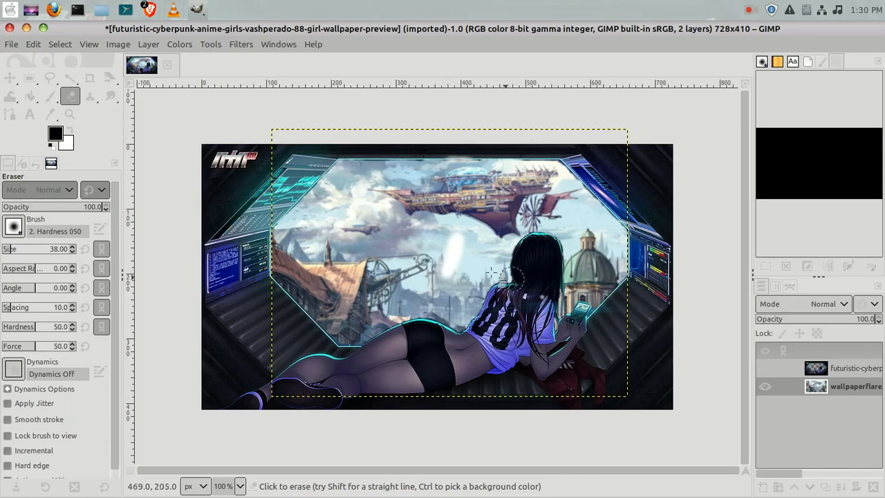
pyautogui.click(33, 46)
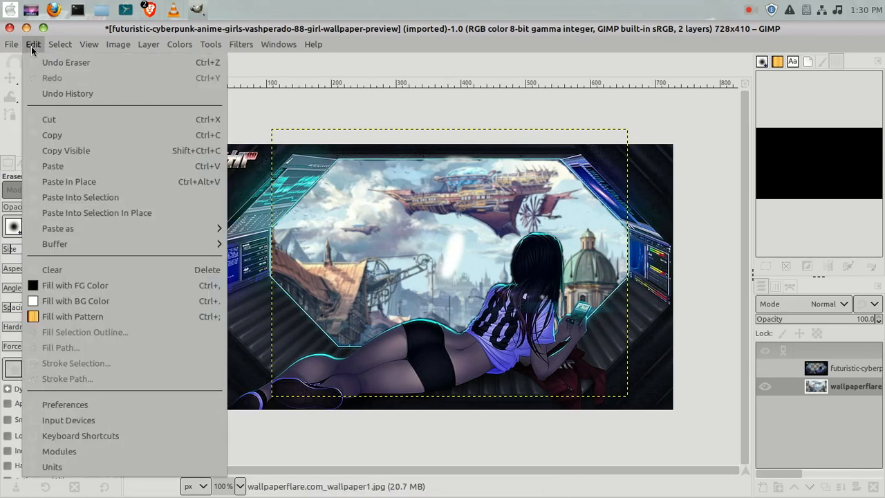
pyautogui.click(39, 63)
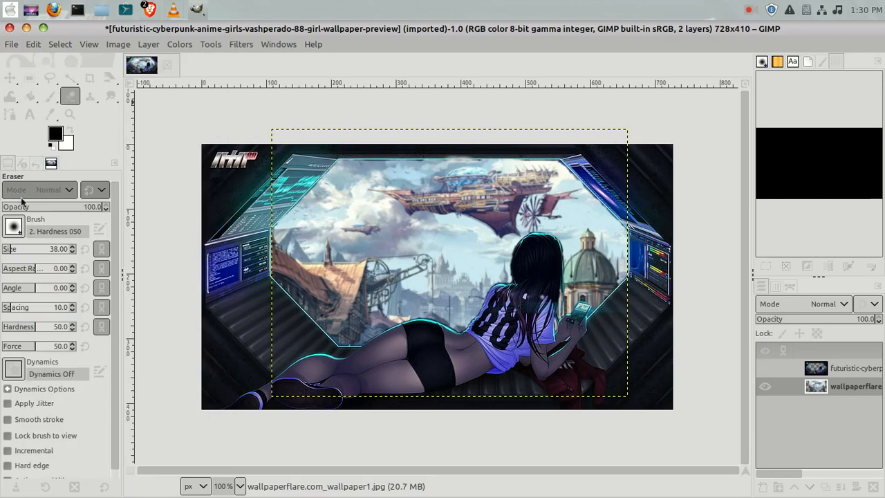
# Move the wallpaper layer down slightly within the window opening with the Move tool.
pyautogui.click(10, 80)
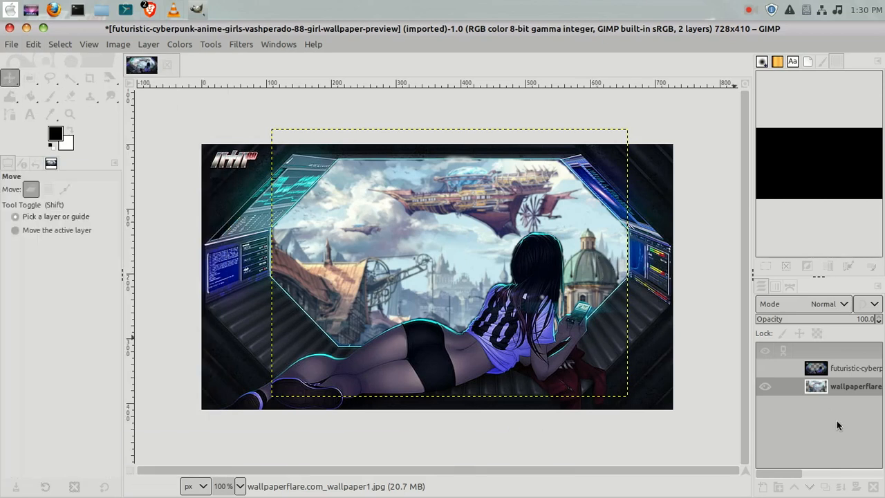
pyautogui.click(844, 390)
pyautogui.moveTo(494, 131); pyautogui.dragTo(488, 154)
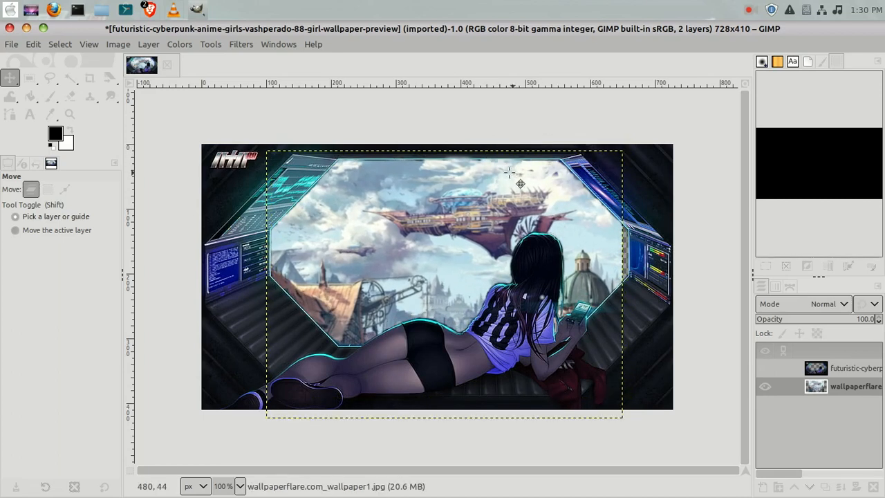
# Nudge the wallpaper layer up slightly by grabbing it through the transparent window.
pyautogui.click(852, 369)
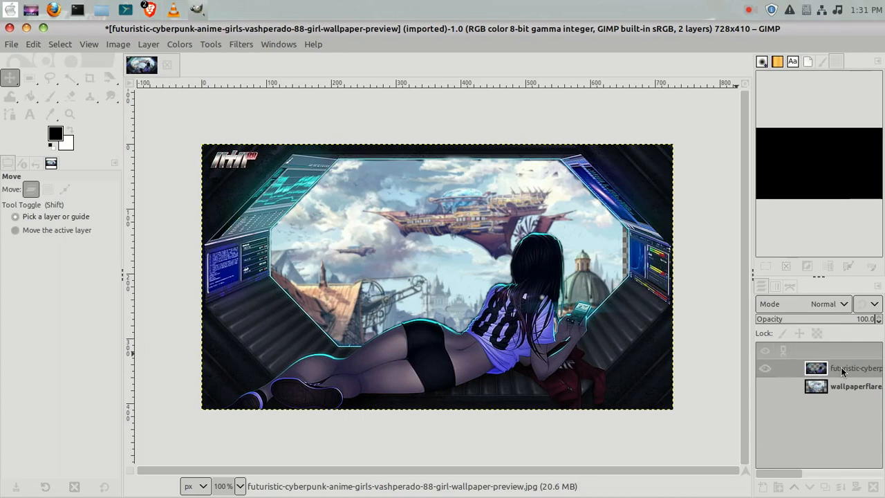
pyautogui.rightClick(842, 371)
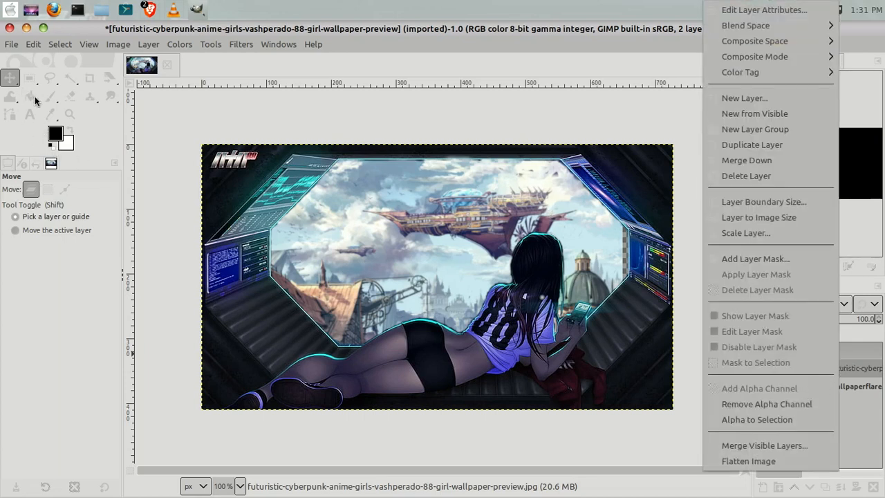
pyautogui.click(75, 102)
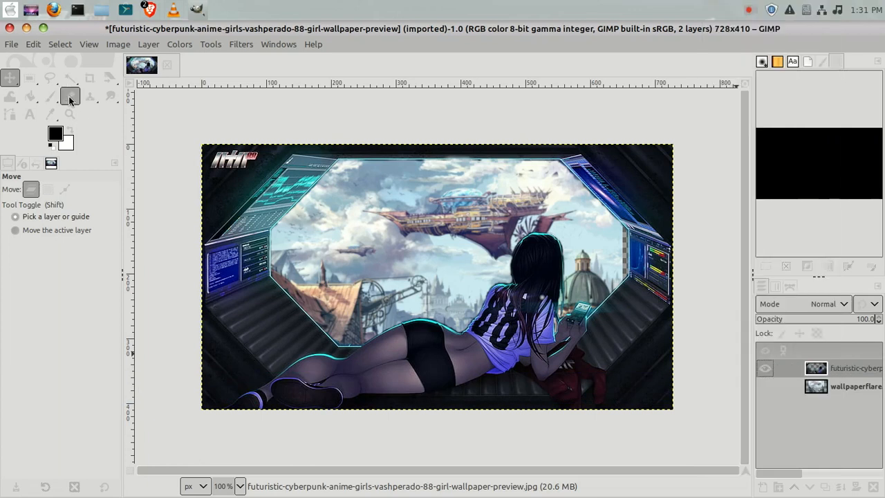
pyautogui.moveTo(547, 185); pyautogui.dragTo(548, 181)
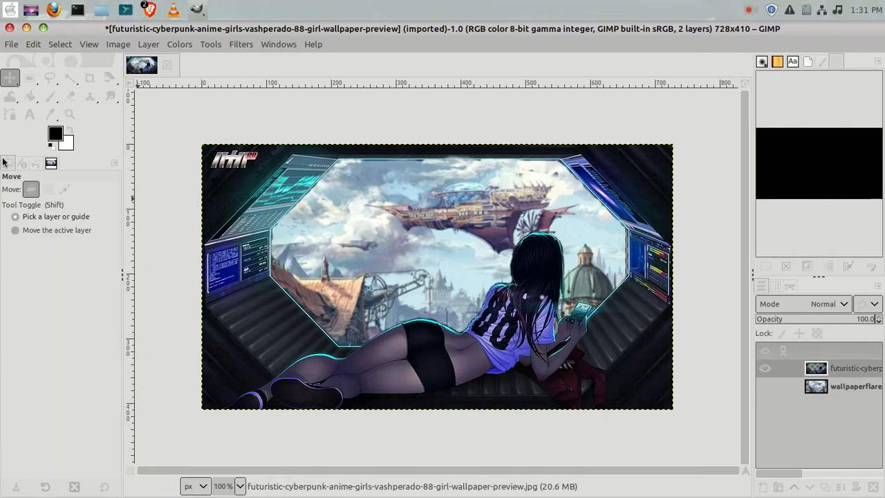
# Undo the last action on the wallpaper layer and move it up so the airship sits higher in the window.
pyautogui.click(74, 97)
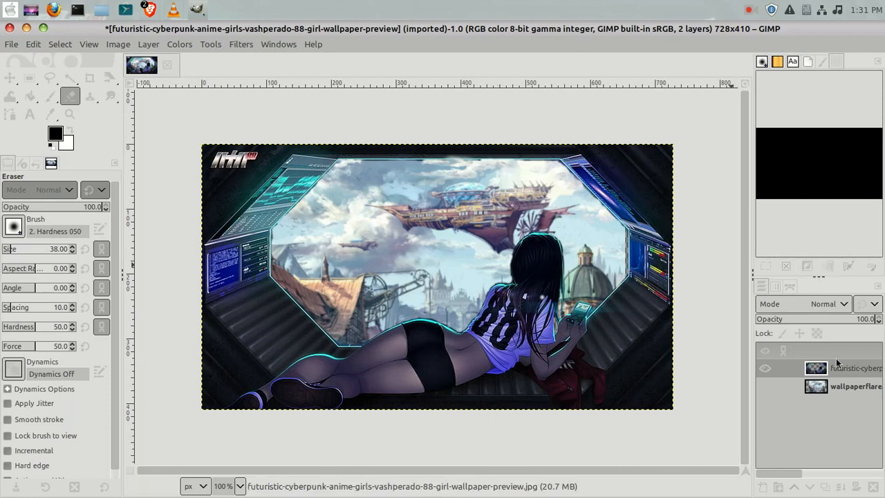
pyautogui.click(846, 388)
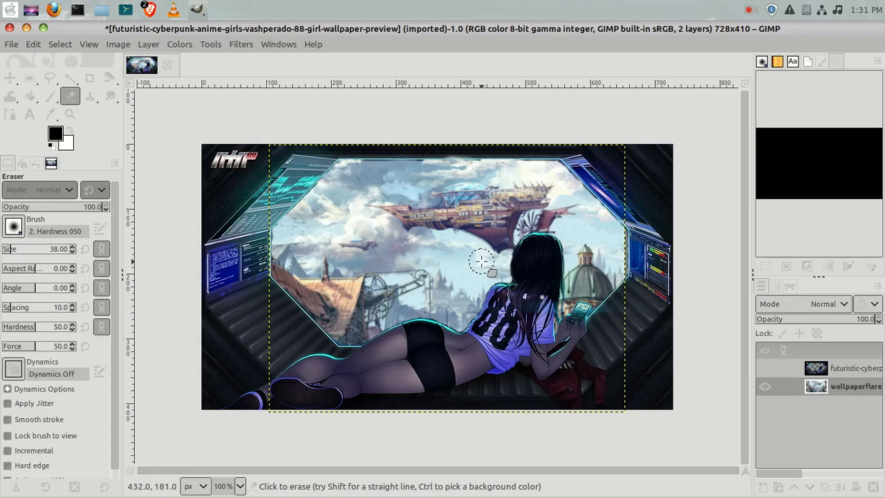
pyautogui.click(33, 45)
pyautogui.click(39, 61)
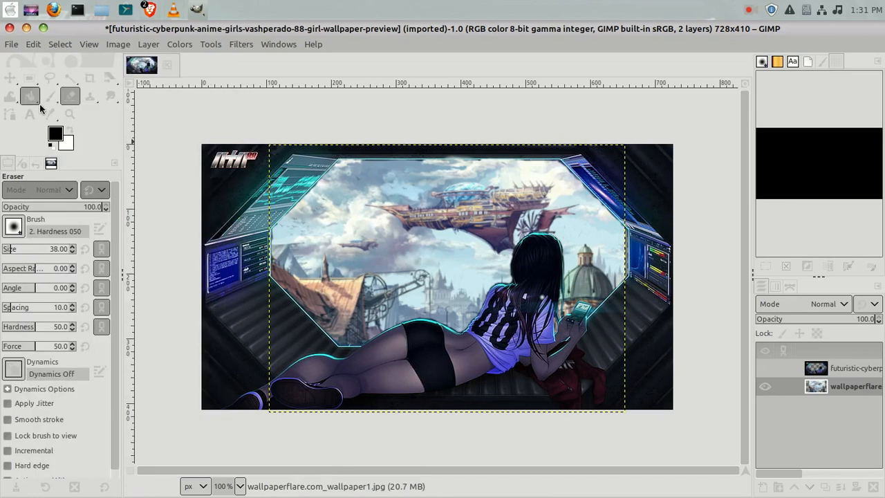
pyautogui.click(6, 80)
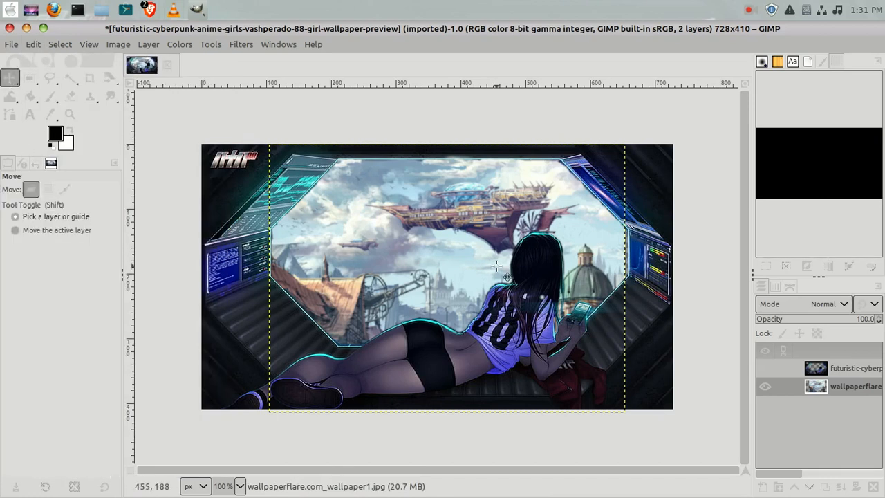
pyautogui.moveTo(488, 223); pyautogui.dragTo(490, 211)
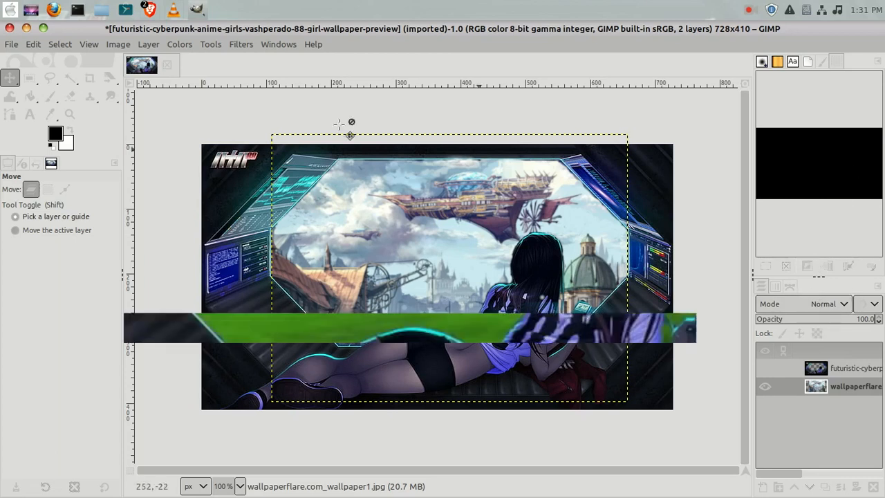
# Export the image to the Desktop as futuristic-cyberpunk-anime-girls-vashperado-88-girl-wallpape-preview.jpg at quality 90.
pyautogui.click(11, 45)
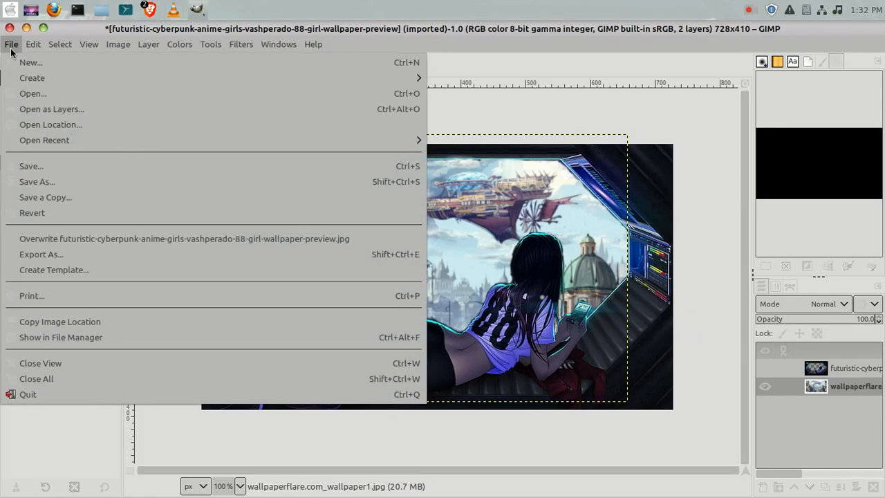
pyautogui.click(28, 254)
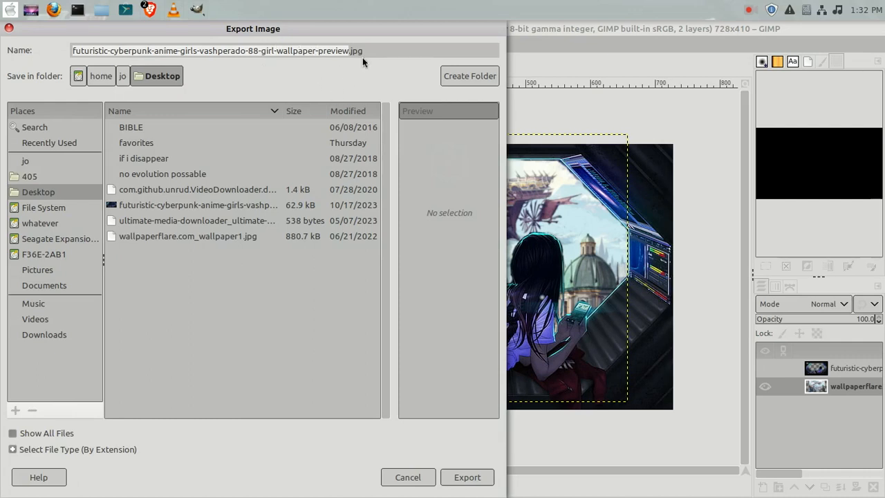
pyautogui.click(313, 54)
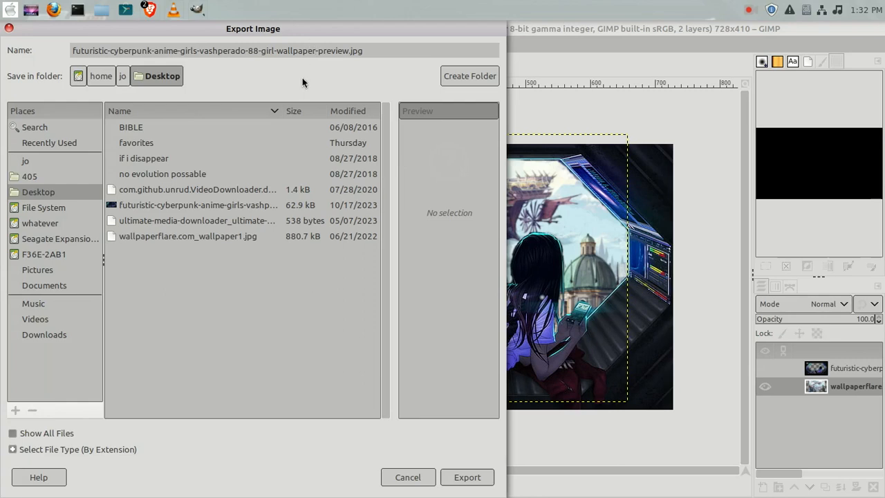
pyautogui.press('BackSpace')
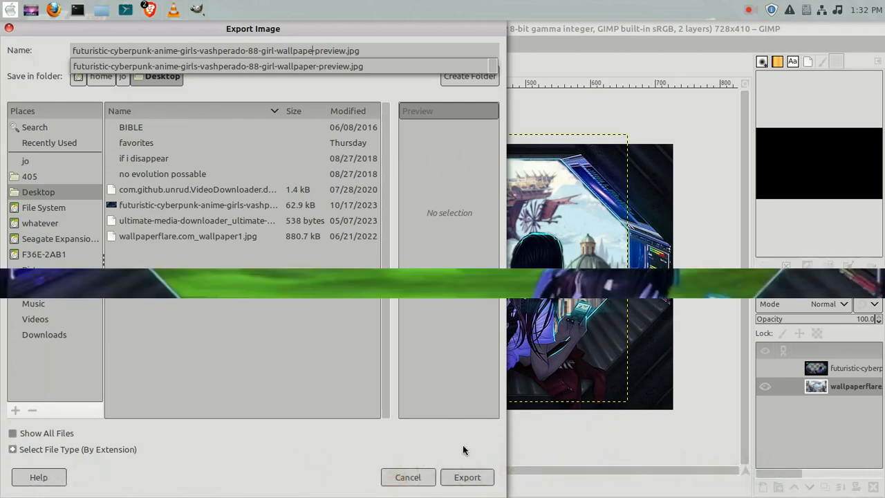
pyautogui.click(467, 478)
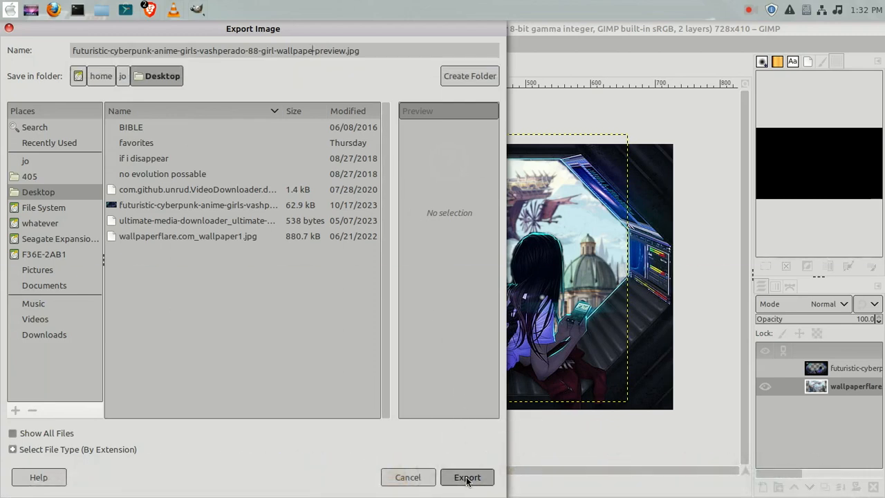
pyautogui.click(467, 477)
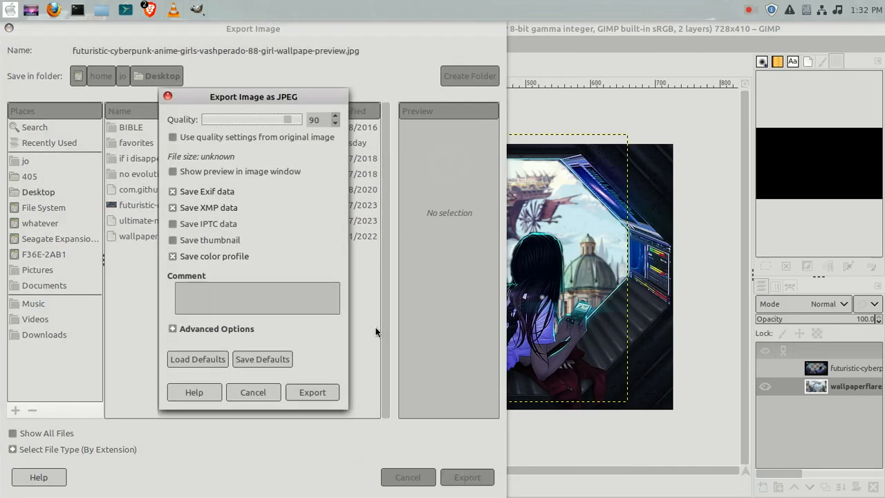
pyautogui.click(309, 393)
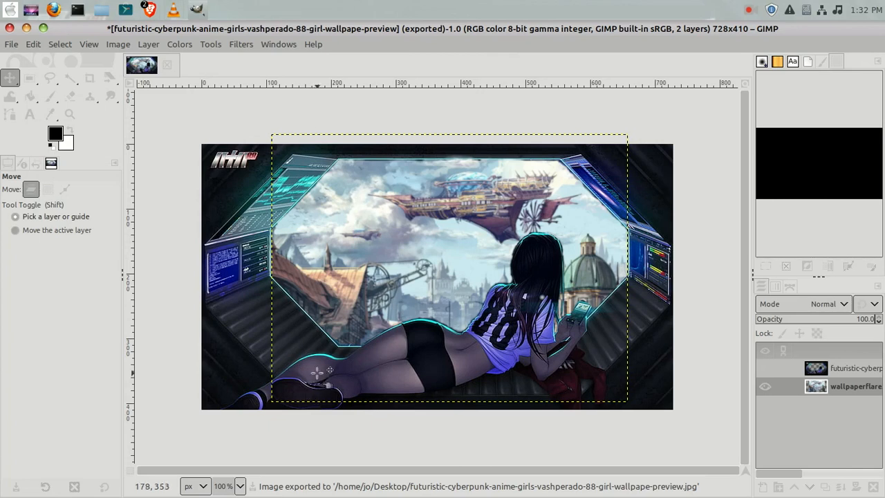
# Open the exported JPG from the desktop in the image viewer to inspect it, then return to GIMP.
pyautogui.click(26, 28)
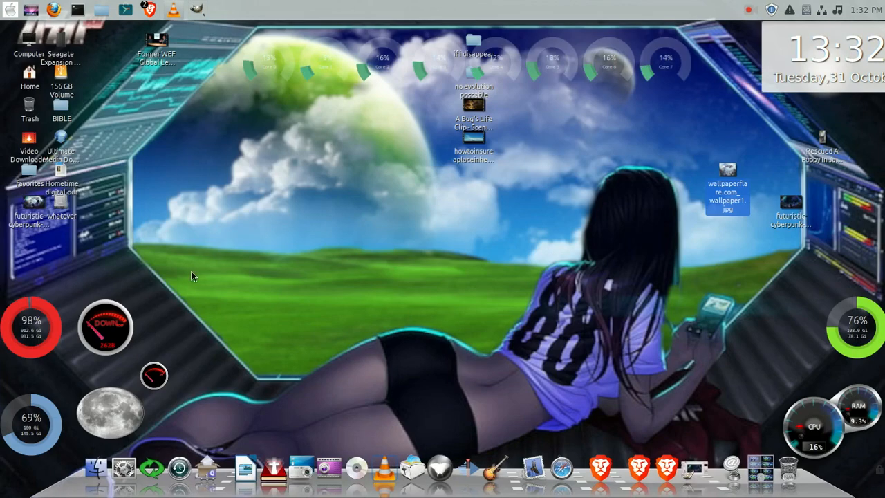
pyautogui.moveTo(25, 206); pyautogui.dragTo(377, 206)
pyautogui.doubleClick(376, 205)
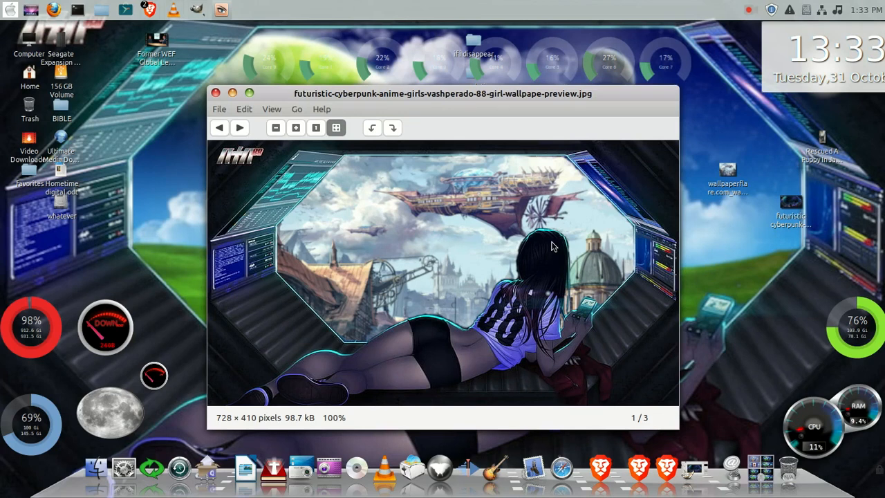
pyautogui.doubleClick(502, 215)
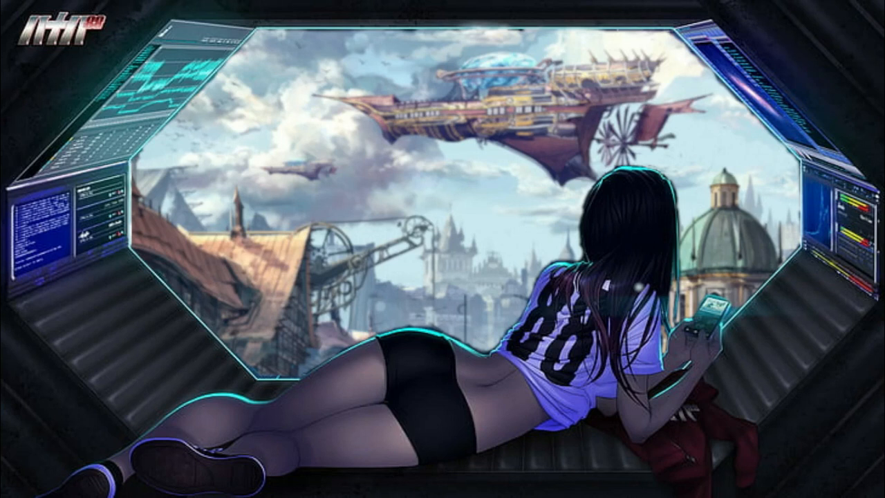
pyautogui.doubleClick(496, 223)
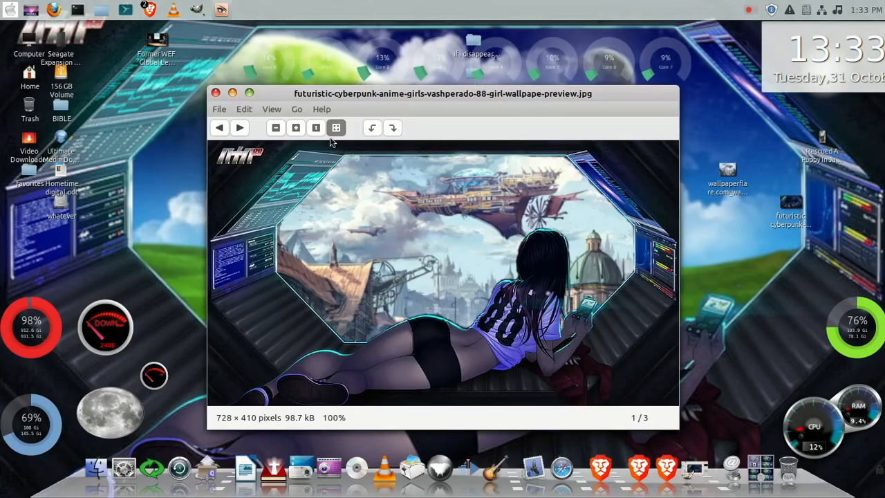
pyautogui.click(217, 93)
pyautogui.click(196, 14)
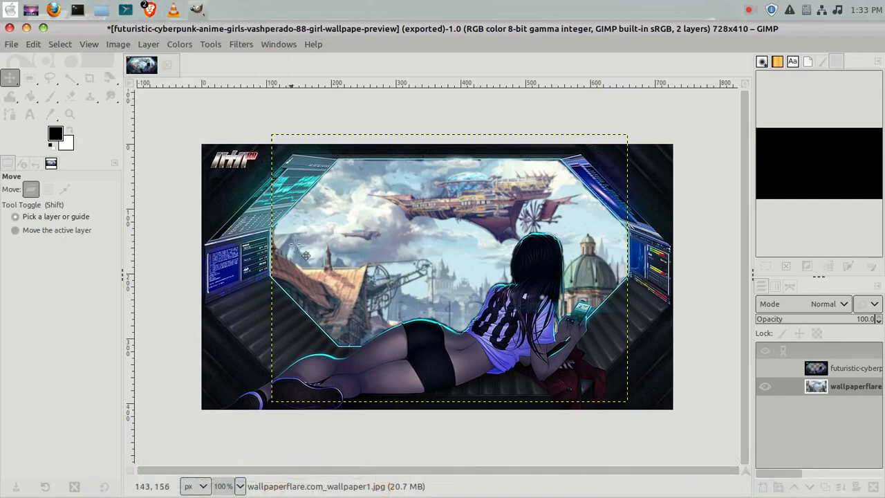
# Delete the wallpaper layer and erase a leftover speck in the transparent window area of the artwork.
pyautogui.rightClick(801, 386)
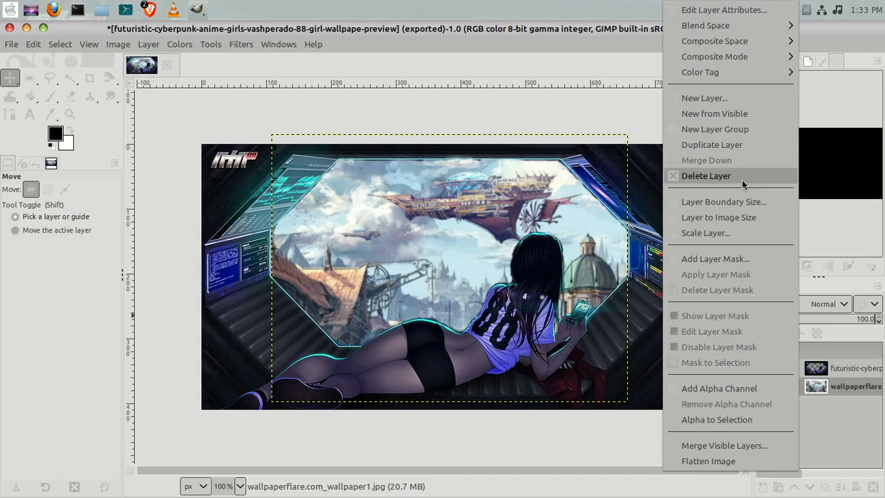
pyautogui.click(706, 175)
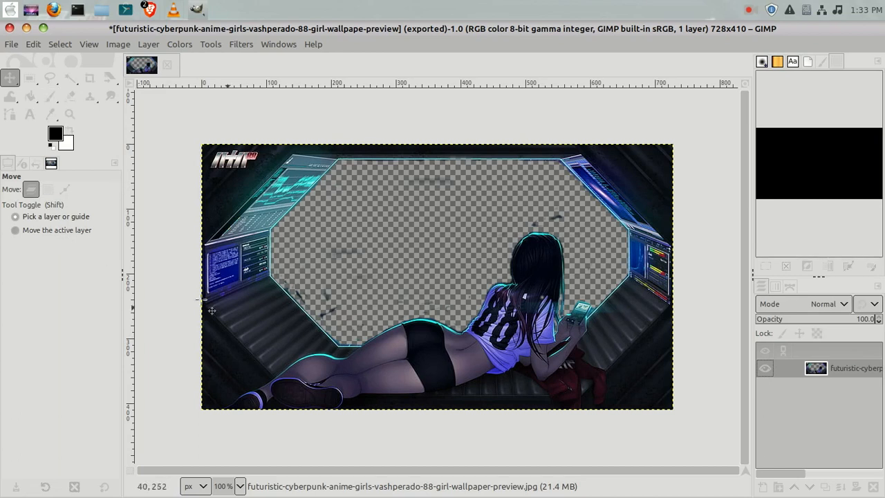
pyautogui.click(69, 96)
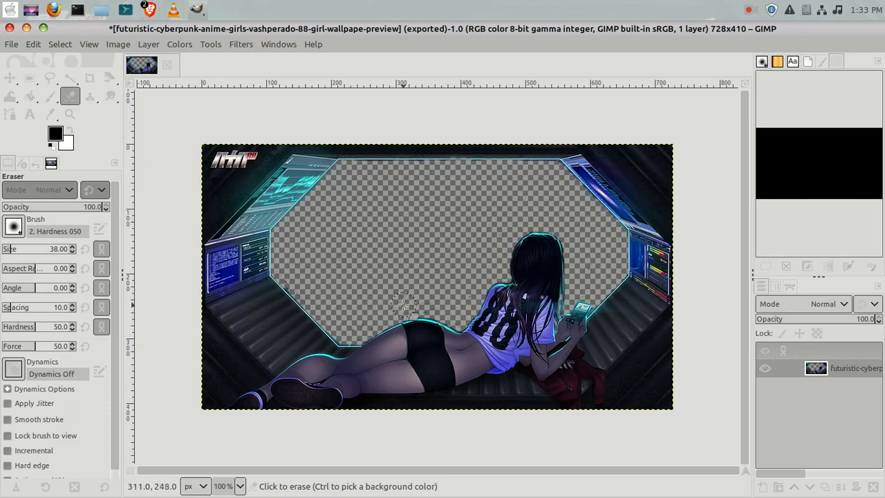
pyautogui.click(302, 282)
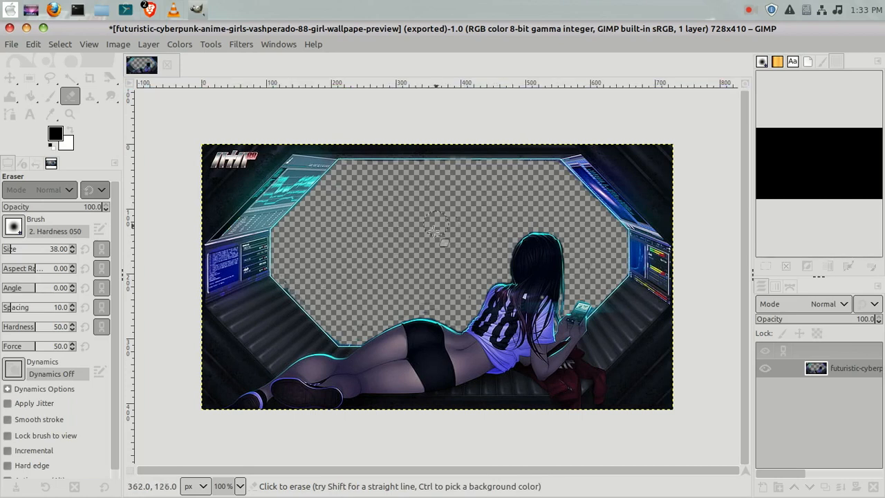
# Save the image as futuristic-cyberpunk-anime-girls-vashperado-88-girl-wallpape-preview.xcf in Documents.
pyautogui.click(10, 45)
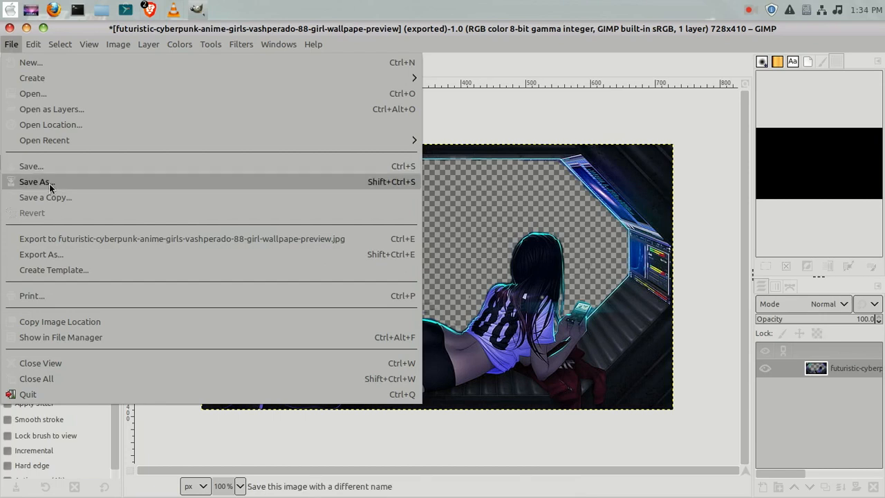
pyautogui.click(50, 183)
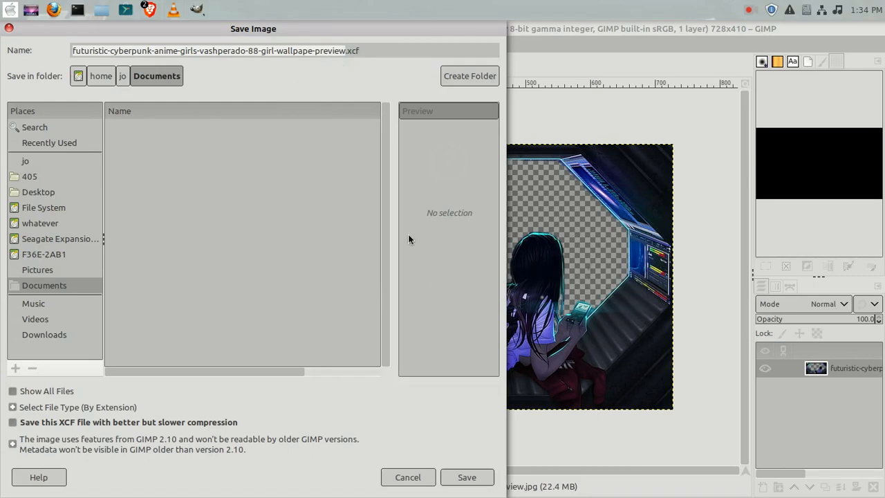
pyautogui.click(479, 481)
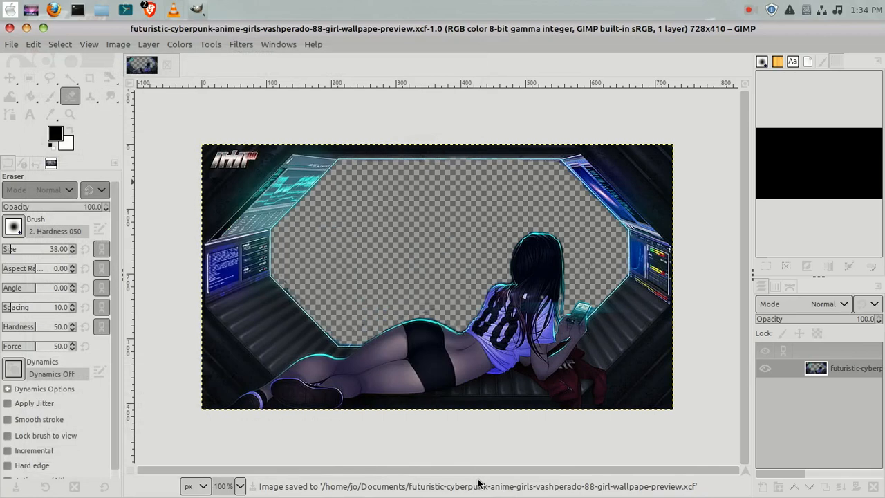
# Close GIMP.
pyautogui.click(9, 27)
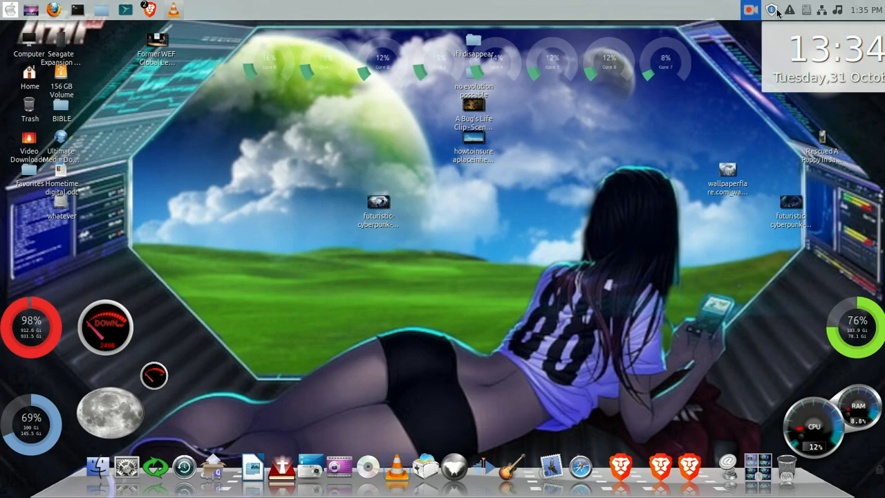
pyautogui.click(751, 9)
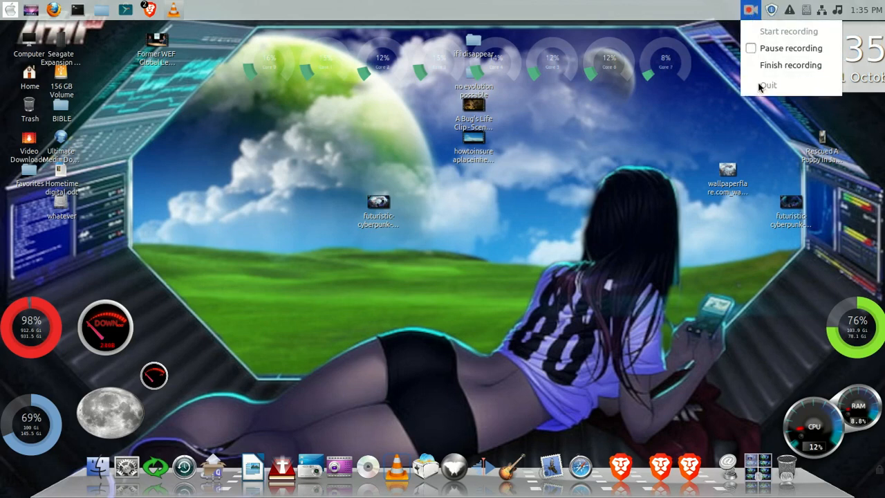